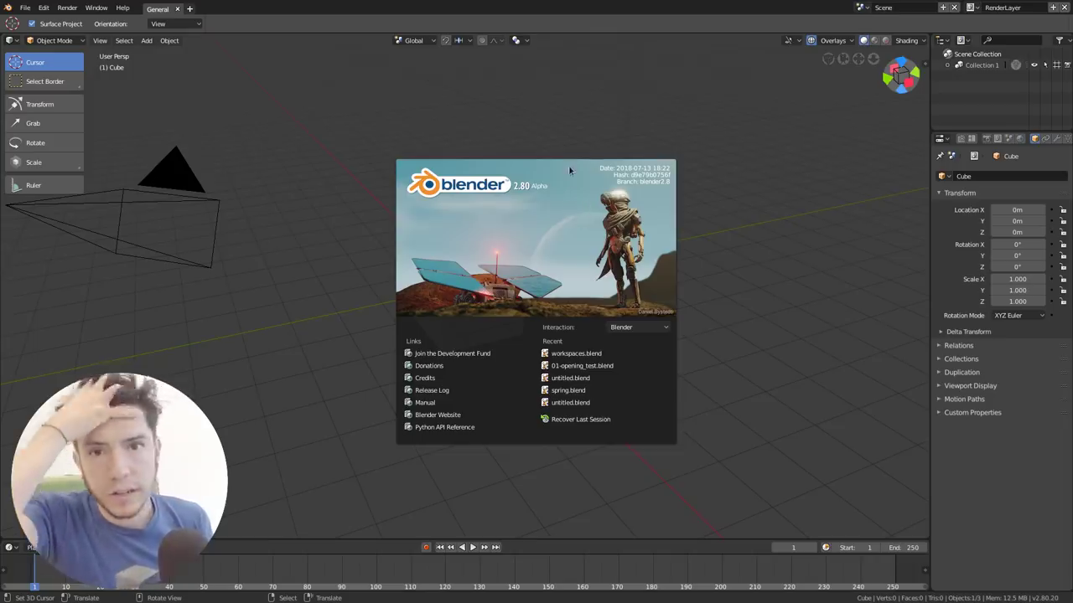
Dismiss the splash screen to reveal the default cube scene.
{"action": "left_click", "coordinate": [589, 220]}
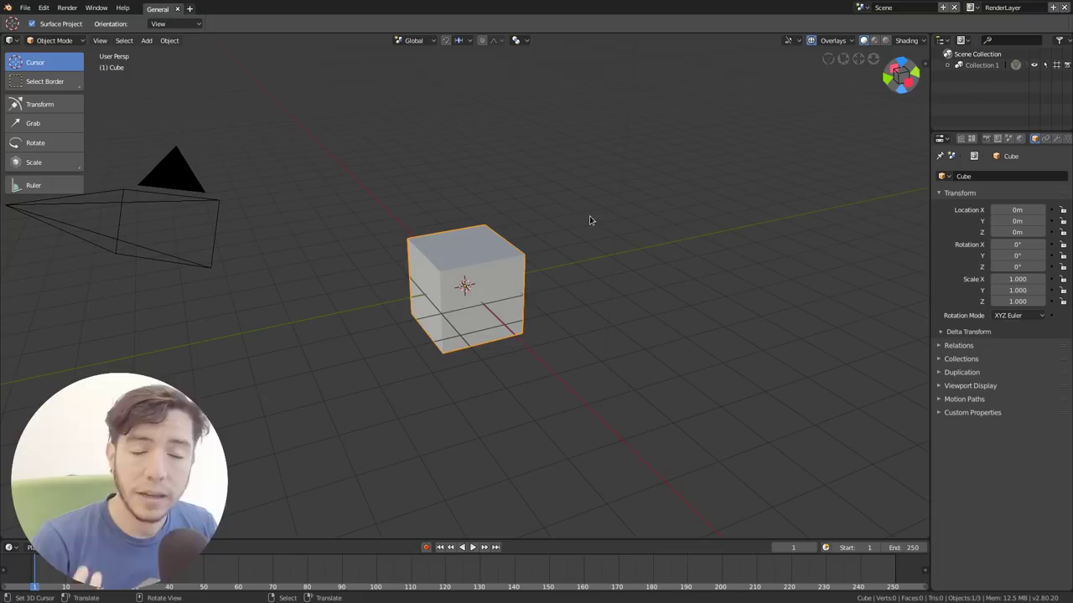
{"action": "left_click", "coordinate": [425, 43]}
{"action": "left_click", "coordinate": [425, 42]}
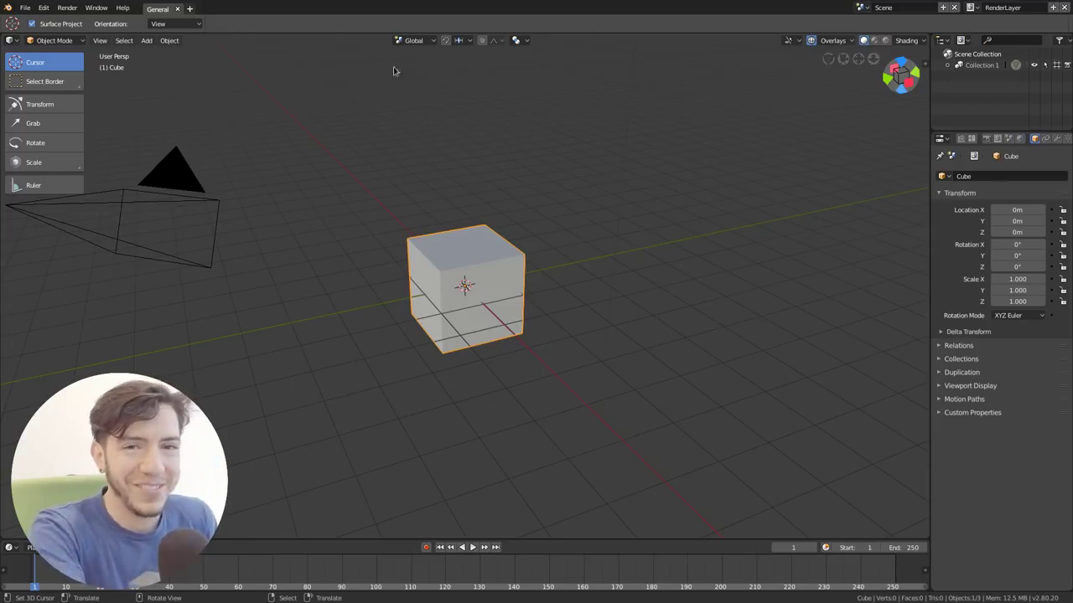
{"action": "left_click", "coordinate": [844, 43]}
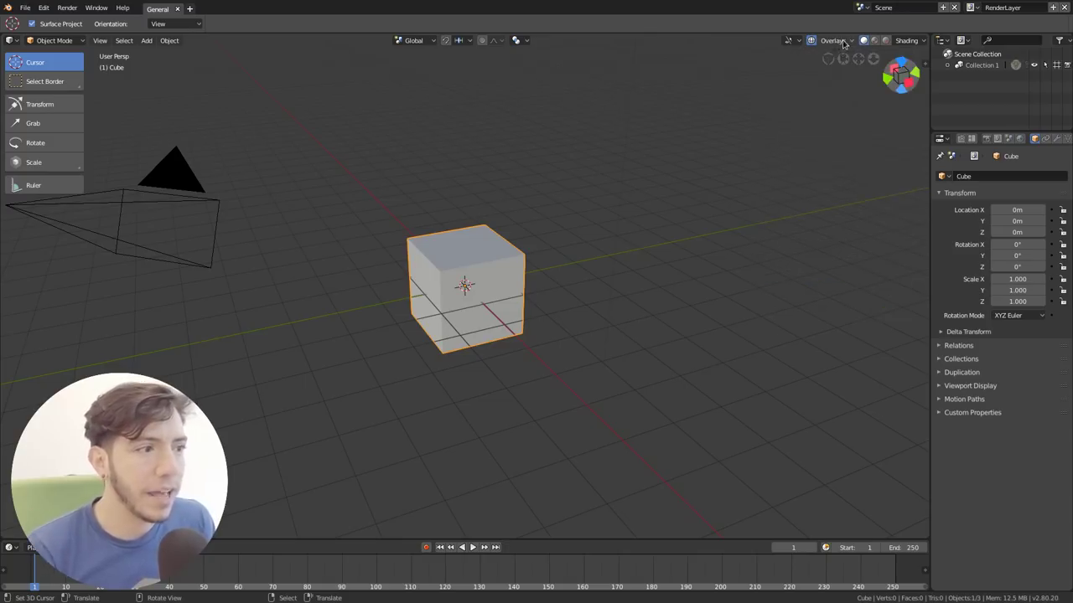
{"action": "left_click", "coordinate": [905, 42]}
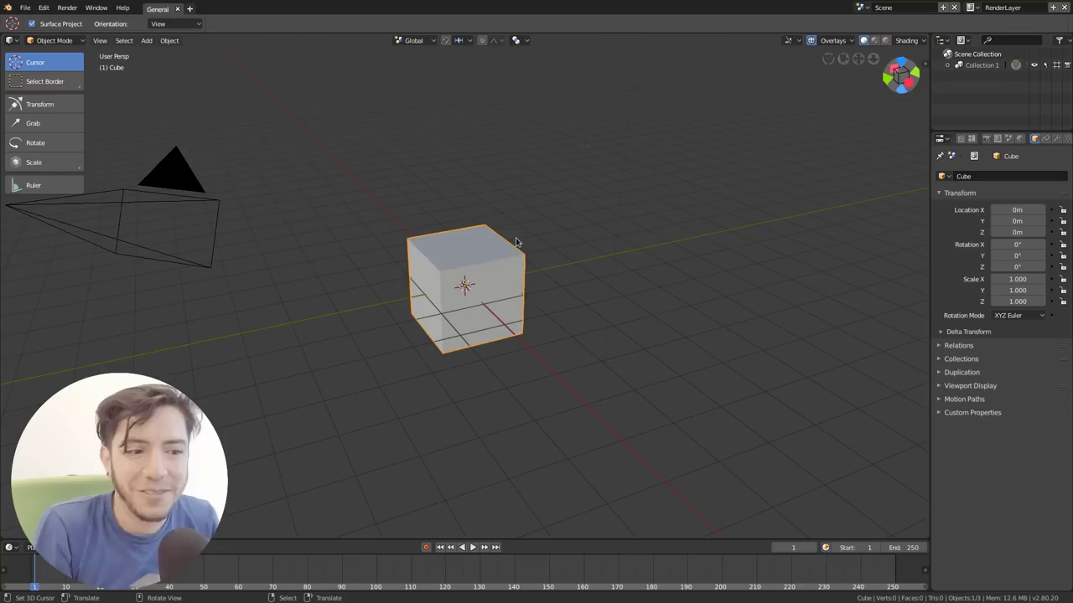
Change the solid view's Studio lighting to the second camera preset and inspect the cube's shading.
{"action": "left_click", "coordinate": [907, 40]}
{"action": "left_click", "coordinate": [898, 100]}
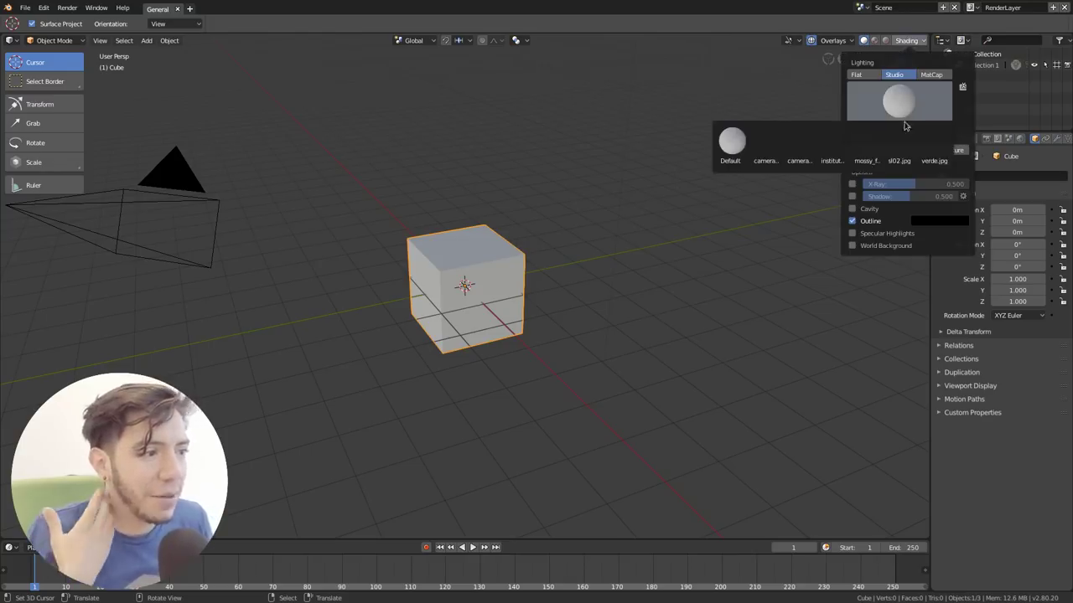
{"action": "left_click", "coordinate": [794, 144]}
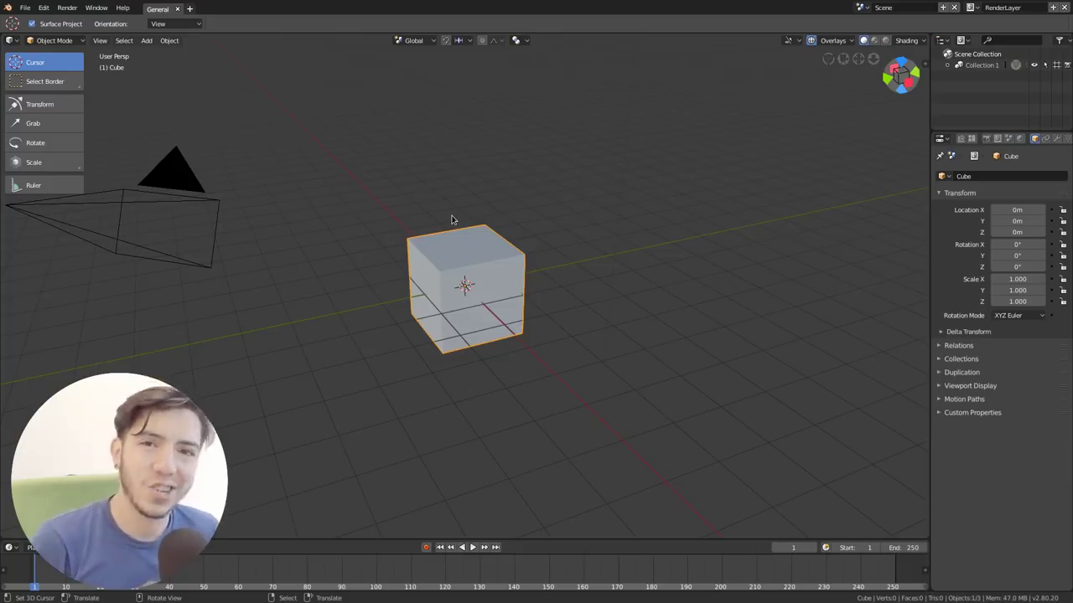
{"action": "mouse_move", "coordinate": [520, 280]}
{"action": "middle_mouse_down"}
{"action": "mouse_move", "coordinate": [570, 277]}
{"action": "mouse_move", "coordinate": [515, 282]}
{"action": "middle_mouse_up"}
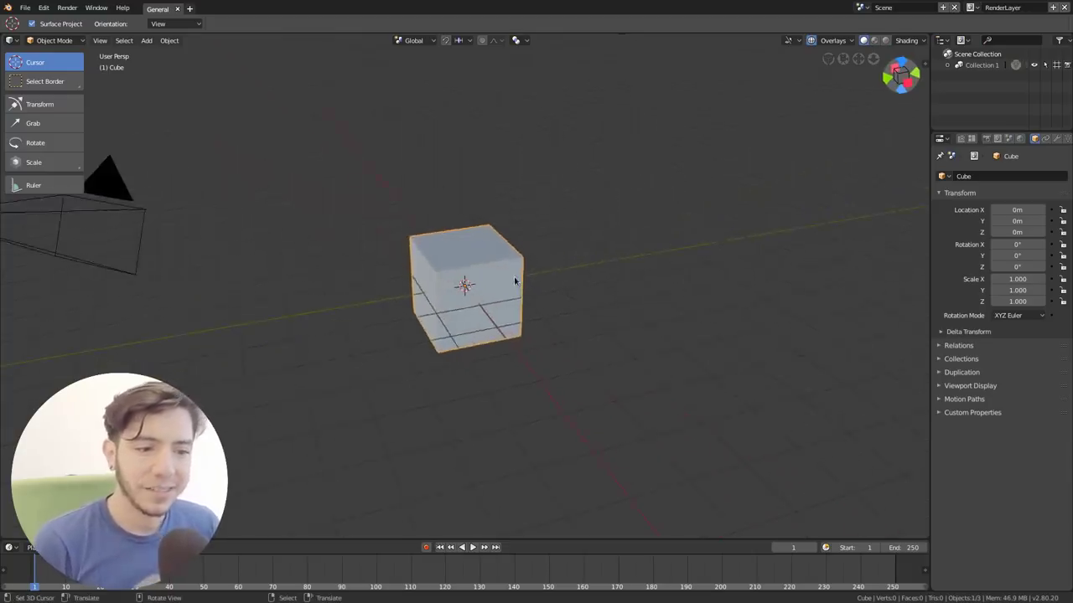
{"action": "scroll", "coordinate": [514, 282], "scroll_direction": "down", "scroll_amount": 4}
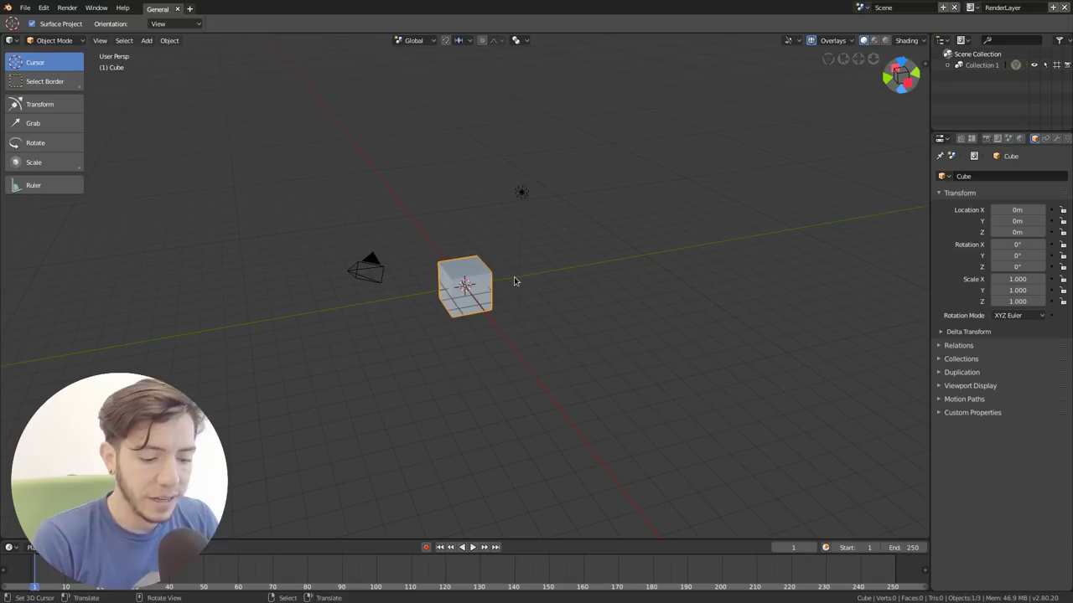
Open the recent file 01-opening_test.blend.
{"action": "key", "text": "shift+ctrl+o"}
{"action": "key", "text": "Down"}
{"action": "key", "text": "Return"}
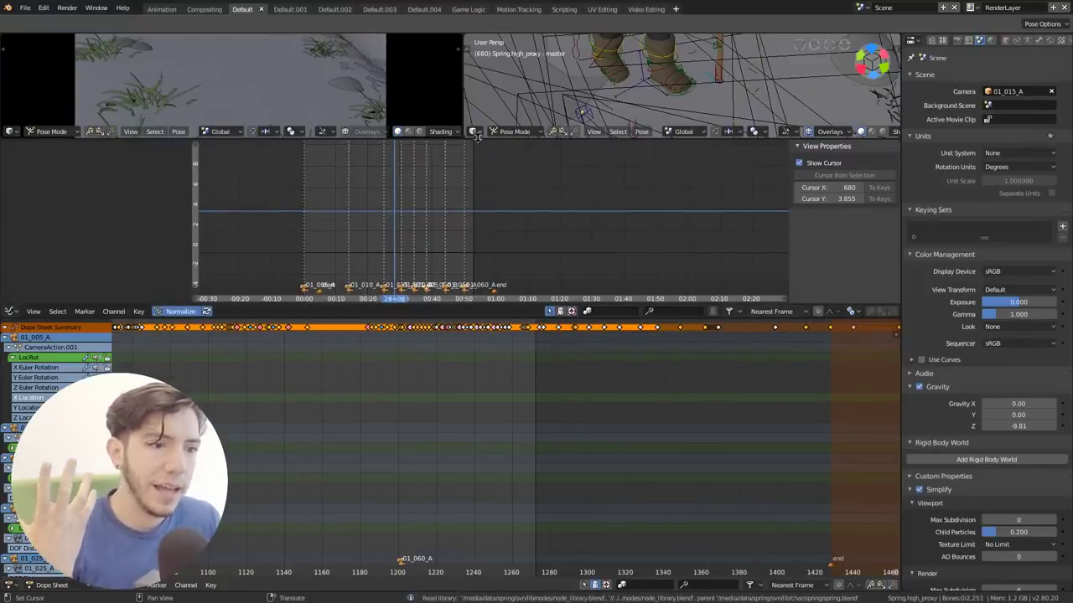
Merge the neighbouring editors into one large 3D viewport and frame the whole character with her surroundings.
{"action": "left_click_drag", "start_coordinate": [457, 135], "coordinate": [13, 185]}
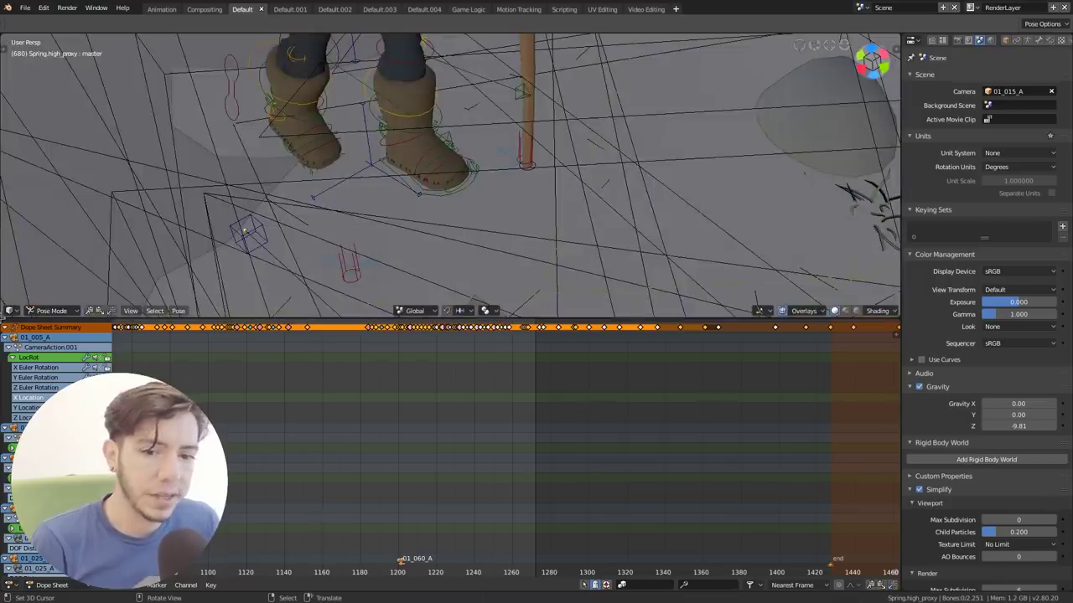
{"action": "left_click_drag", "start_coordinate": [4, 315], "coordinate": [106, 358]}
{"action": "scroll", "coordinate": [106, 358], "scroll_direction": "down", "scroll_amount": 5}
{"action": "middle_click_drag", "start_coordinate": [106, 358], "coordinate": [625, 294]}
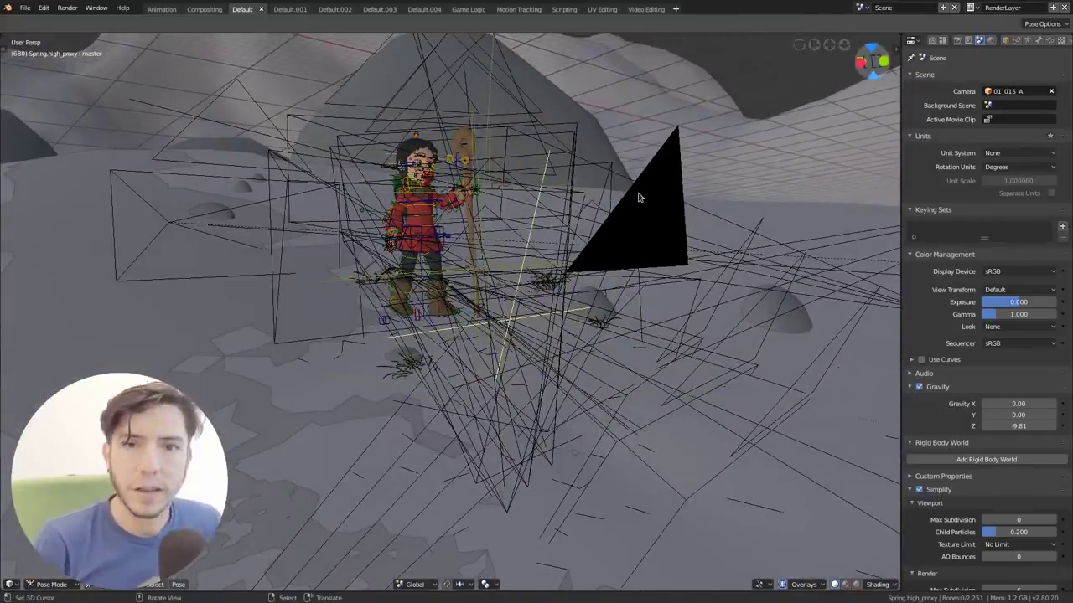
Switch from Pose Mode to Object Mode and deselect all objects in the scene.
{"action": "key", "text": "ctrl+Tab"}
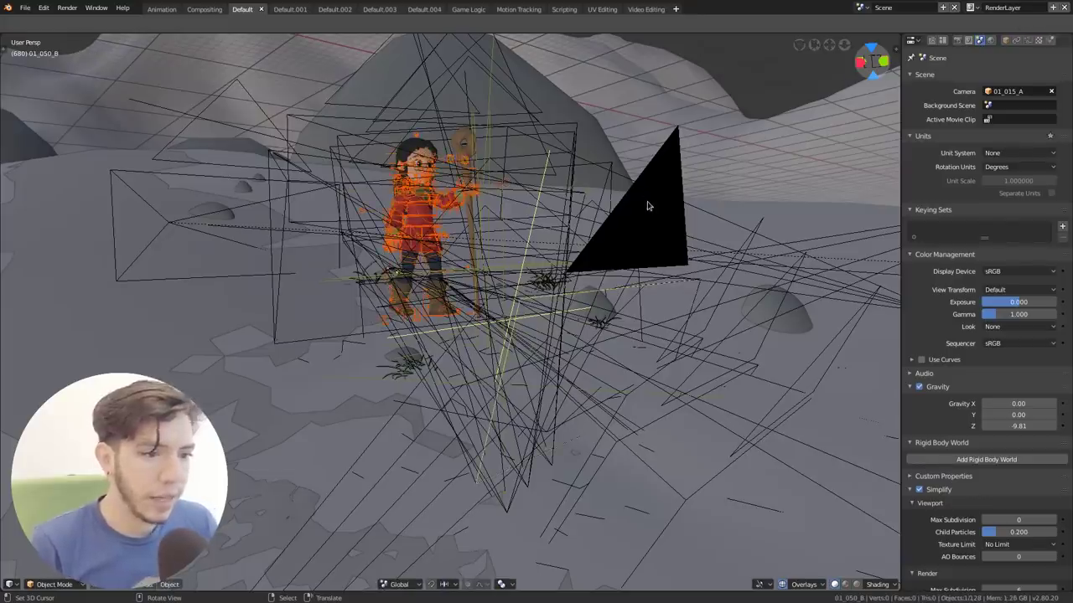
{"action": "right_click", "coordinate": [646, 205]}
{"action": "key", "text": "a"}
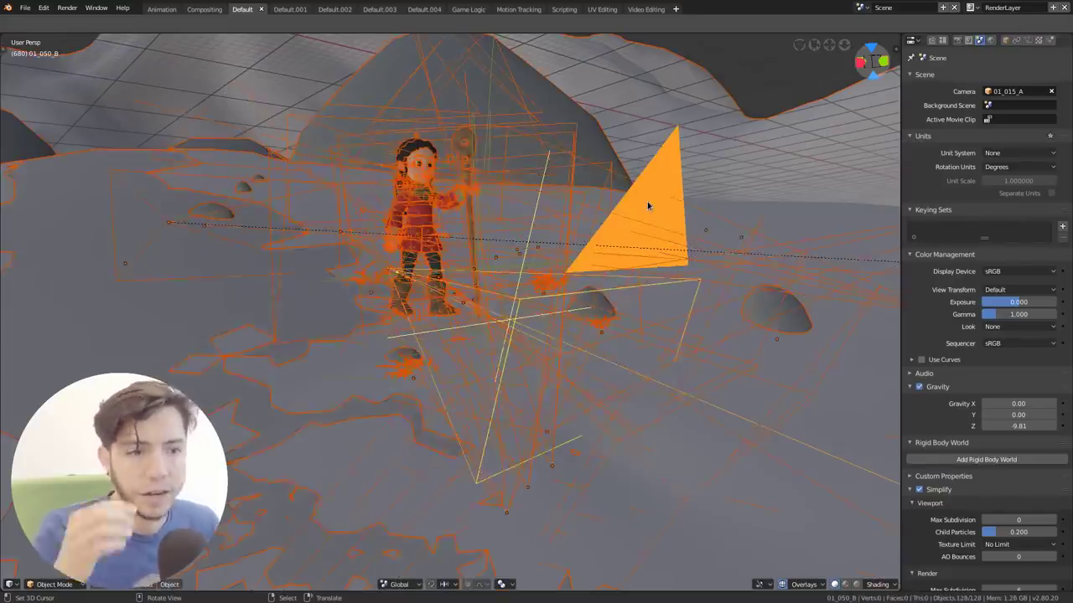
{"action": "key", "text": "a"}
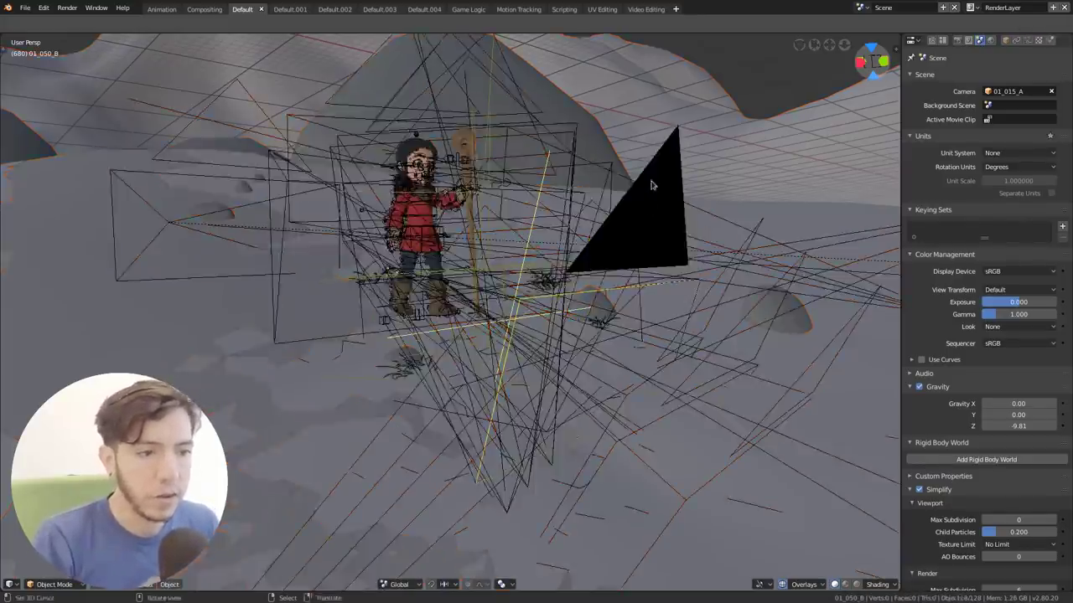
{"action": "middle_click_drag", "start_coordinate": [637, 180], "coordinate": [799, 83]}
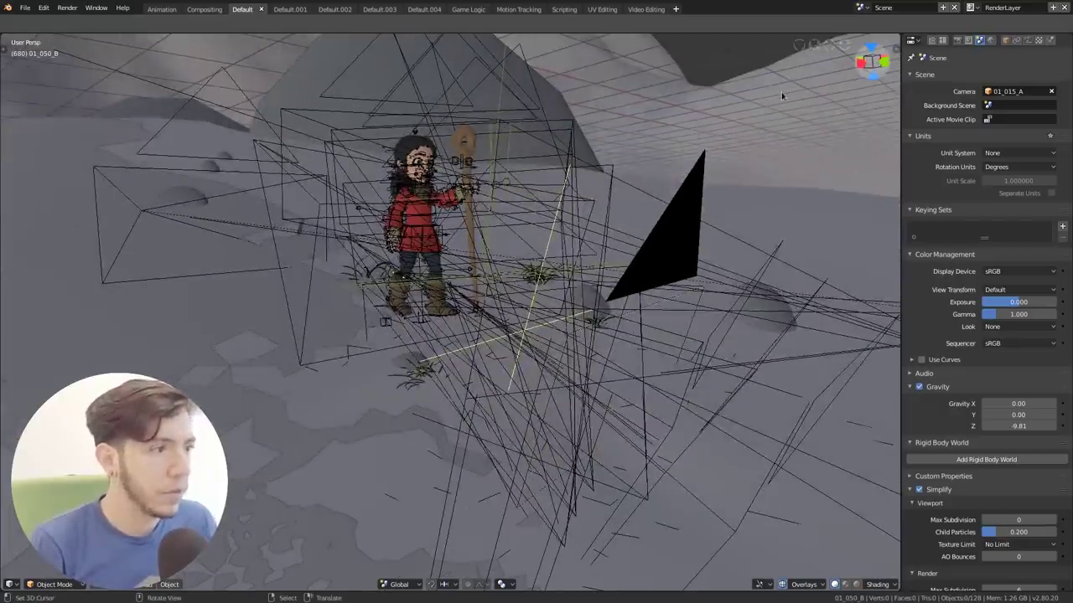
Flip the 3D viewport's header to its upper edge and hide all cameras through the object type visibility settings.
{"action": "right_click", "coordinate": [634, 587]}
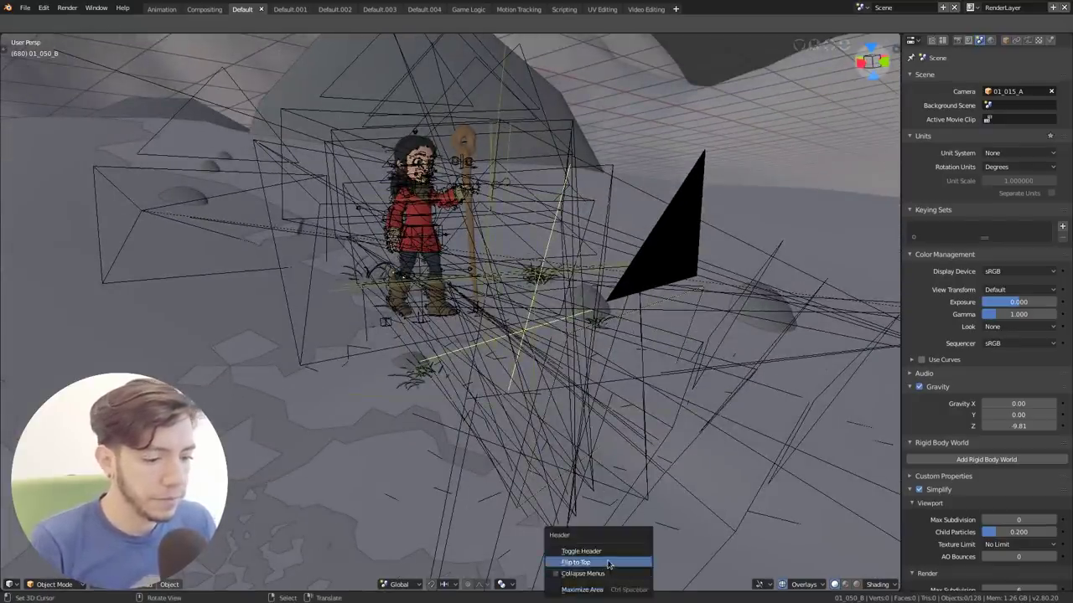
{"action": "left_click", "coordinate": [608, 564]}
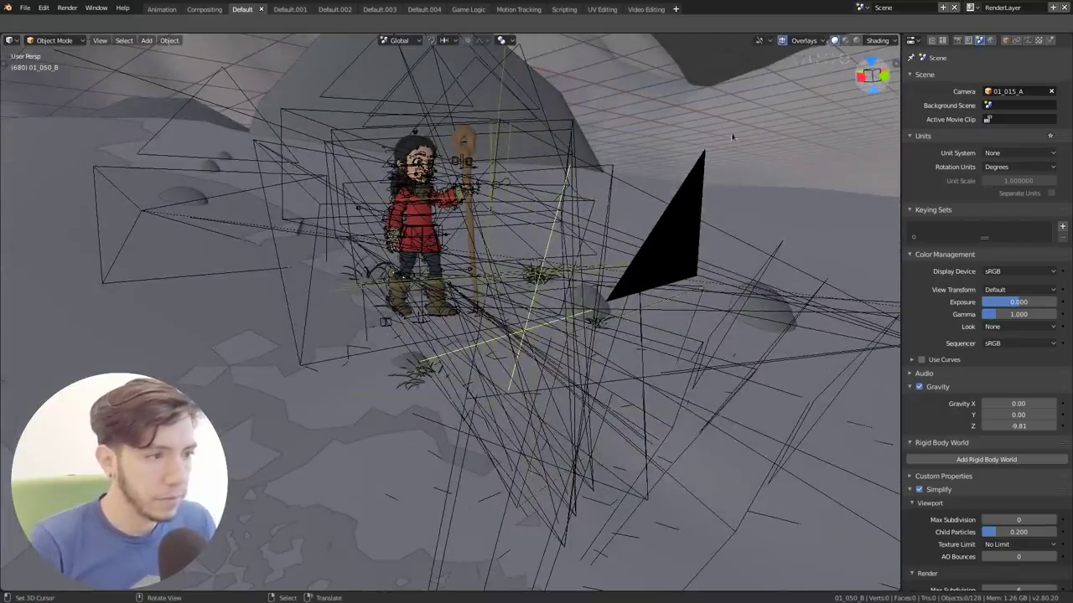
{"action": "left_click", "coordinate": [765, 40]}
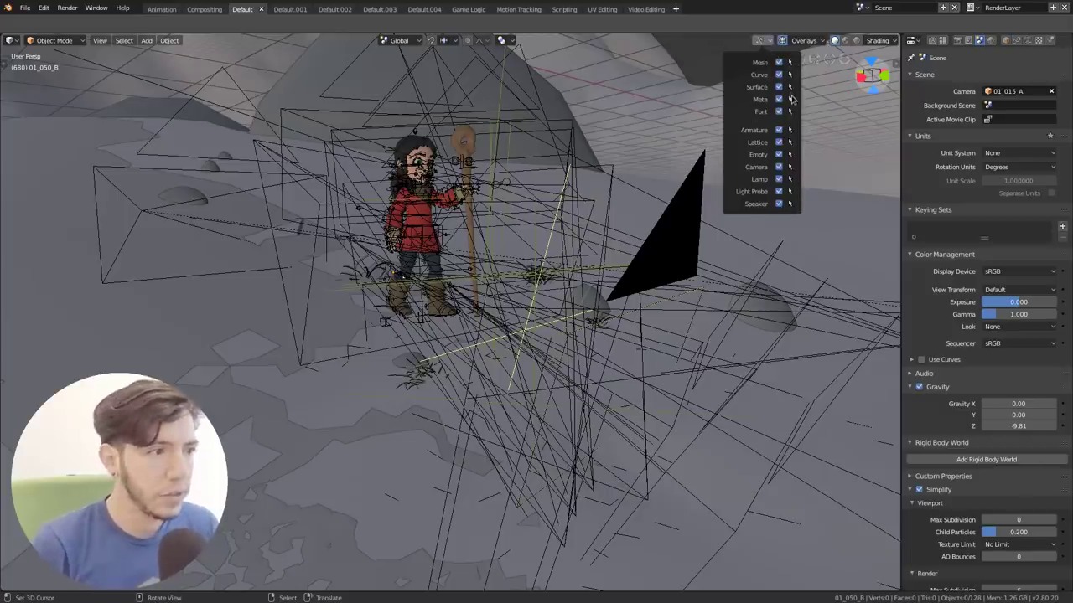
{"action": "left_click", "coordinate": [779, 167]}
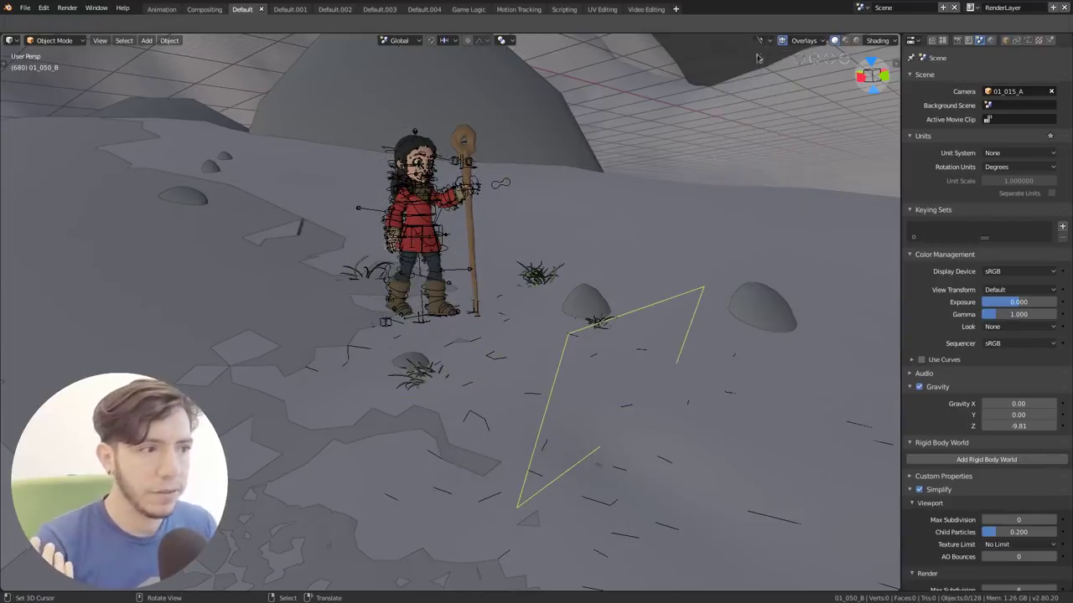
Set the interface display scale to 1.50 in the user preferences and close them.
{"action": "key", "text": "F4"}
{"action": "key", "text": "Escape"}
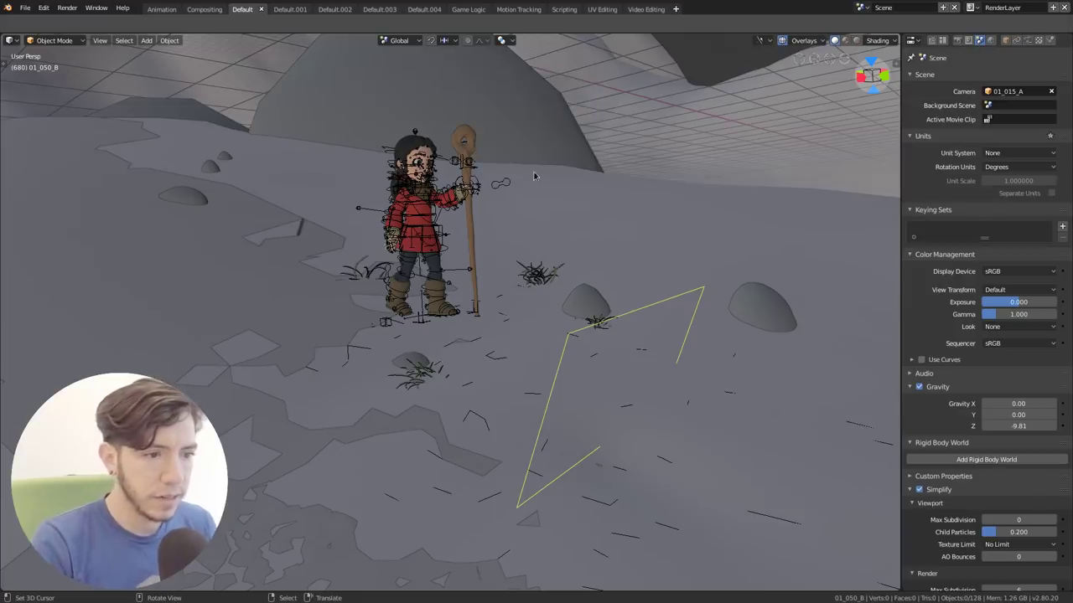
{"action": "key", "text": "F4"}
{"action": "left_click", "coordinate": [527, 202]}
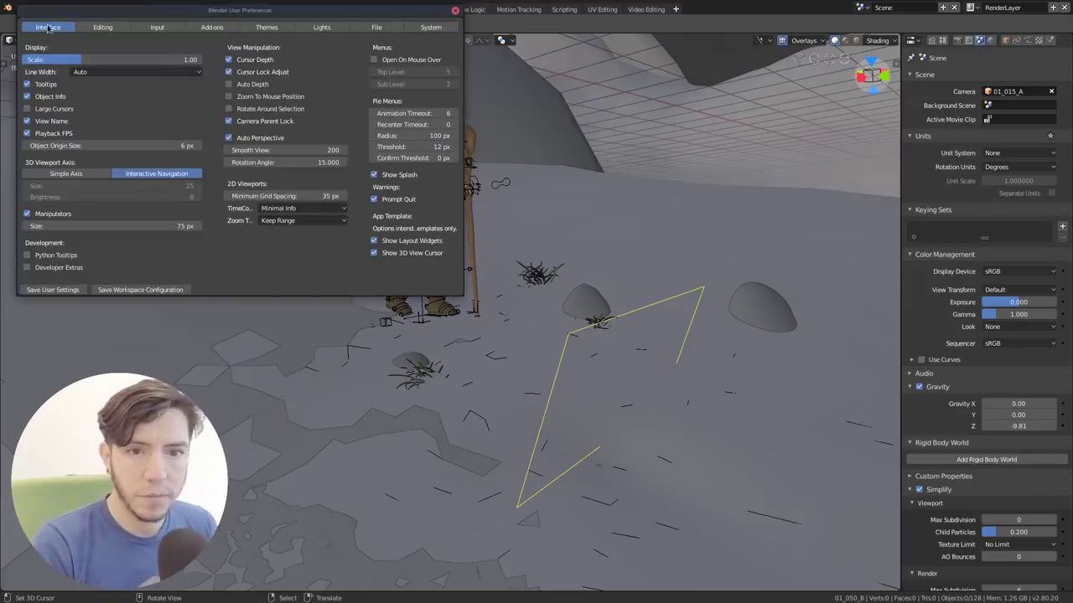
{"action": "left_click_drag", "start_coordinate": [84, 59], "coordinate": [126, 60]}
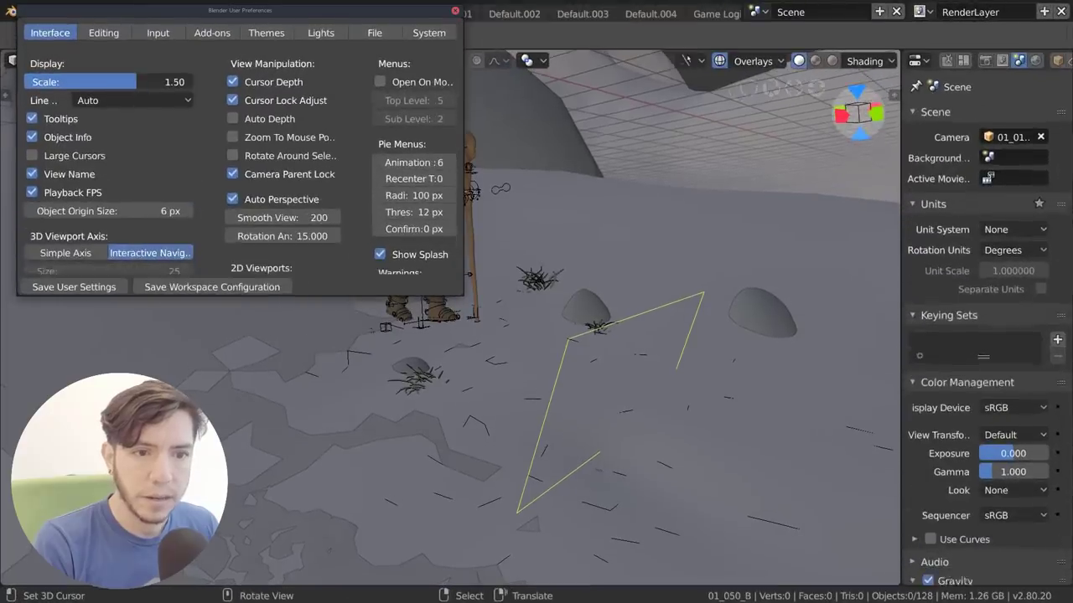
{"action": "left_click", "coordinate": [455, 10]}
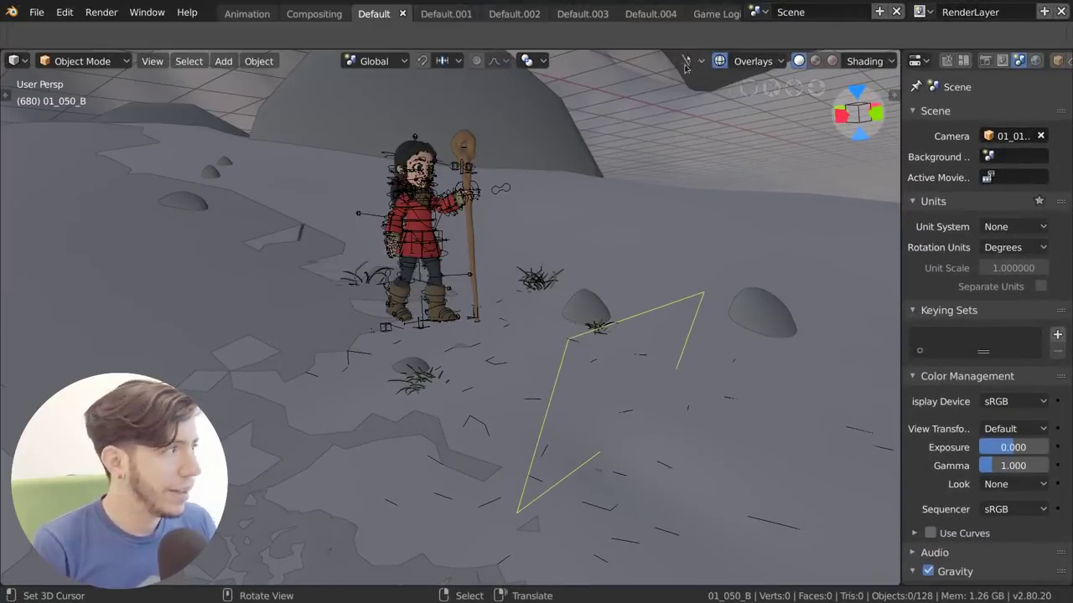
Hide the armature, lattice, empty, lamp, light probe and speaker object types in the viewport.
{"action": "left_click", "coordinate": [689, 62]}
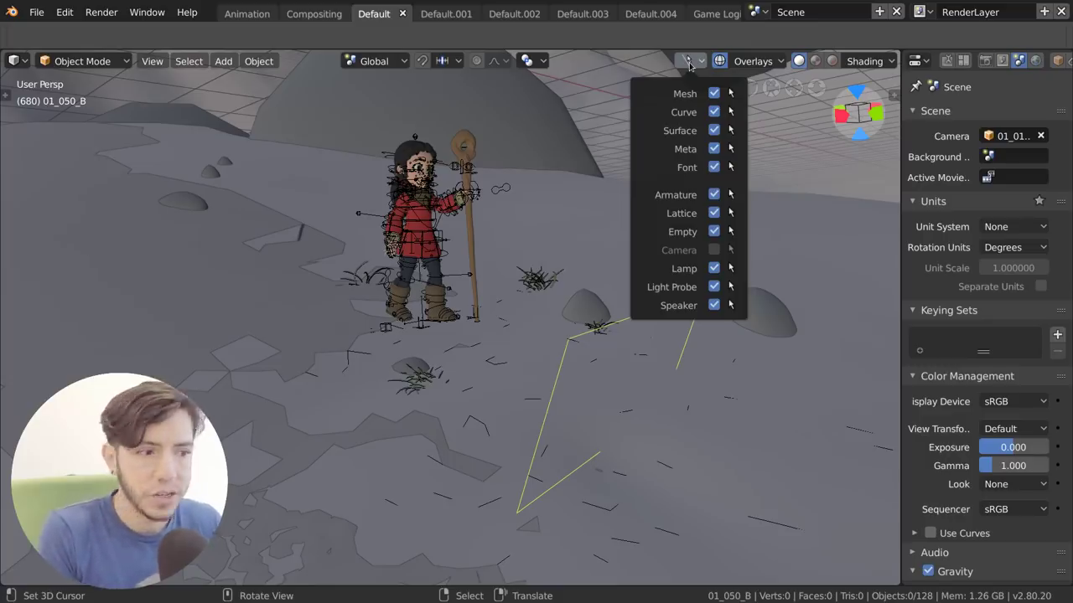
{"action": "left_click_drag", "start_coordinate": [714, 195], "coordinate": [714, 268]}
{"action": "left_click", "coordinate": [714, 195]}
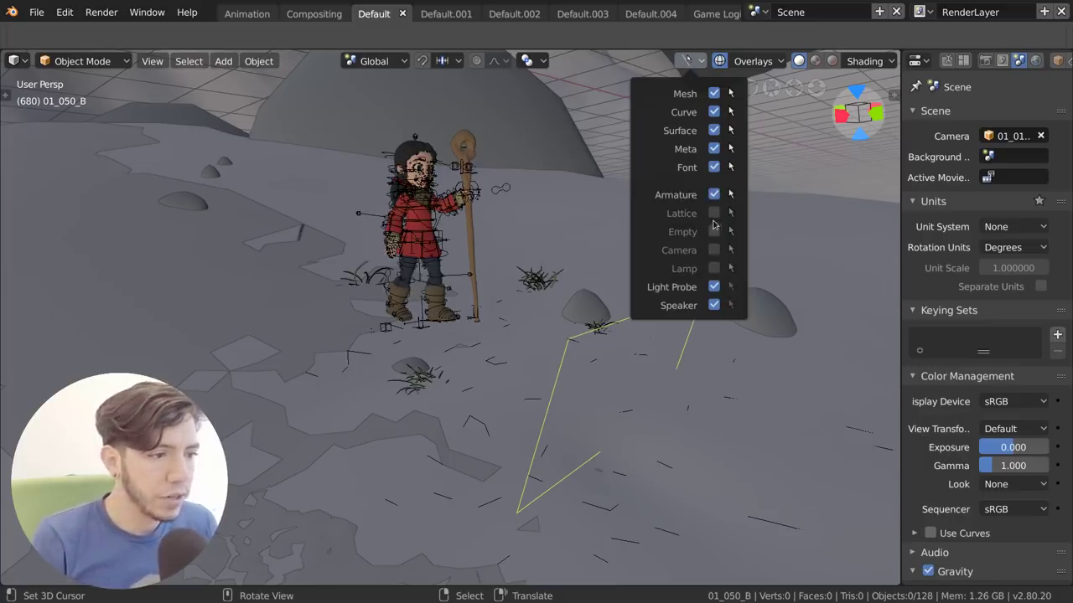
{"action": "left_click_drag", "start_coordinate": [714, 195], "coordinate": [714, 305]}
{"action": "left_click", "coordinate": [714, 305]}
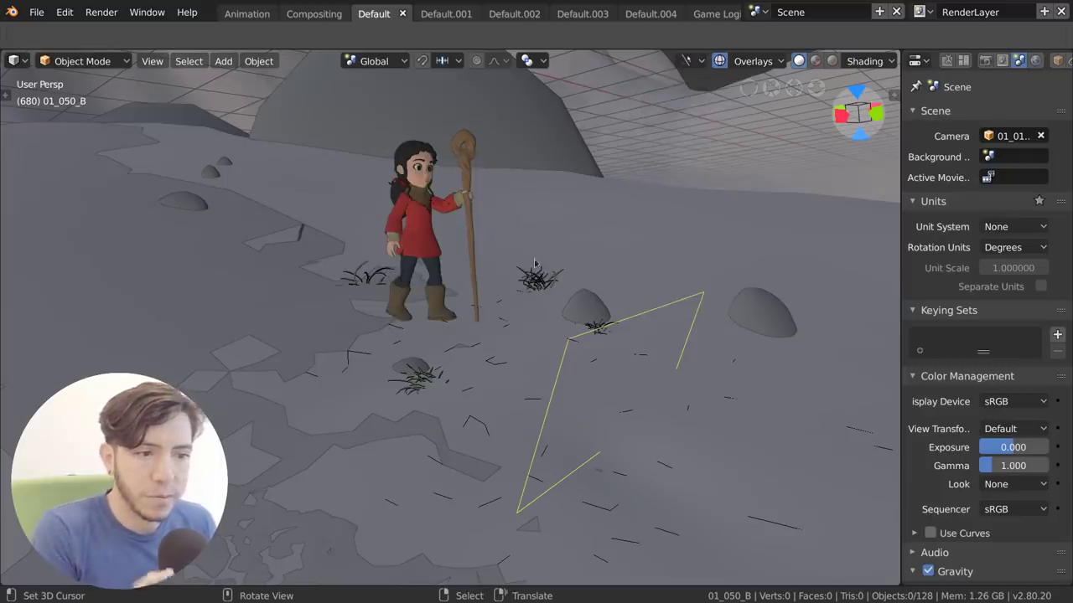
{"action": "middle_click_drag", "start_coordinate": [536, 263], "coordinate": [502, 337]}
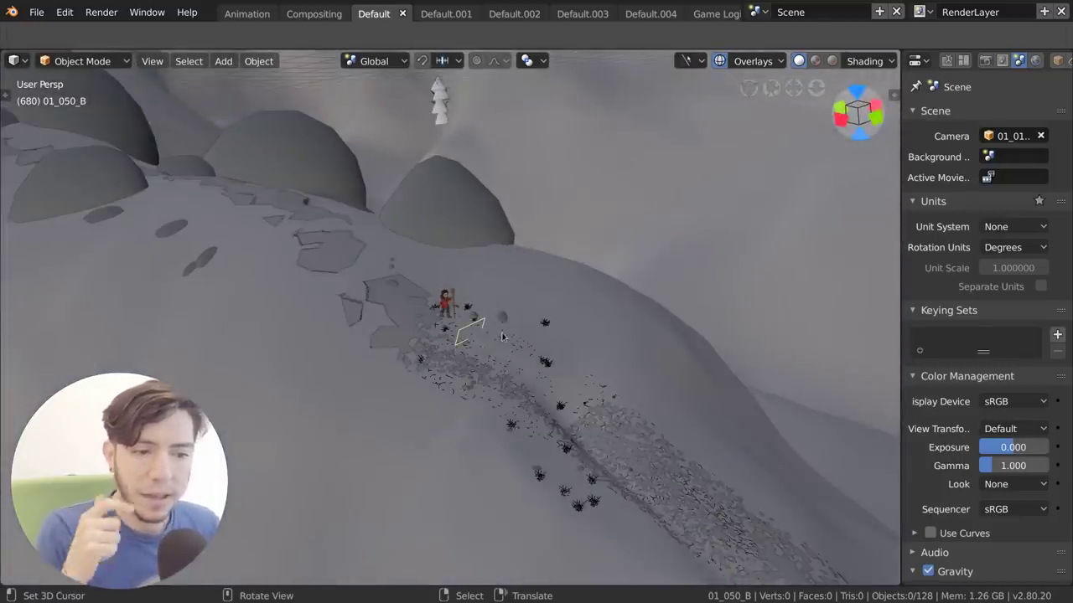
Make all object types from armature to speaker, including cameras, visible in the viewport again.
{"action": "left_click", "coordinate": [690, 61]}
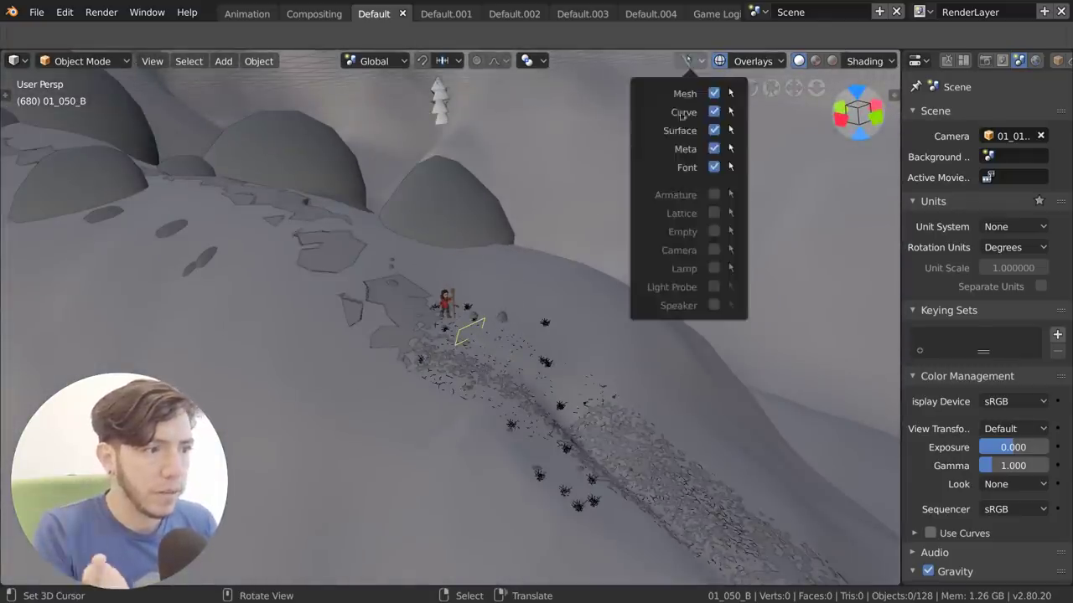
{"action": "left_click_drag", "start_coordinate": [714, 193], "coordinate": [714, 305]}
{"action": "mouse_move", "coordinate": [714, 94]}
{"action": "left_mouse_down"}
{"action": "mouse_move", "coordinate": [715, 156]}
{"action": "mouse_move", "coordinate": [715, 99]}
{"action": "left_mouse_up"}
{"action": "left_click", "coordinate": [714, 94]}
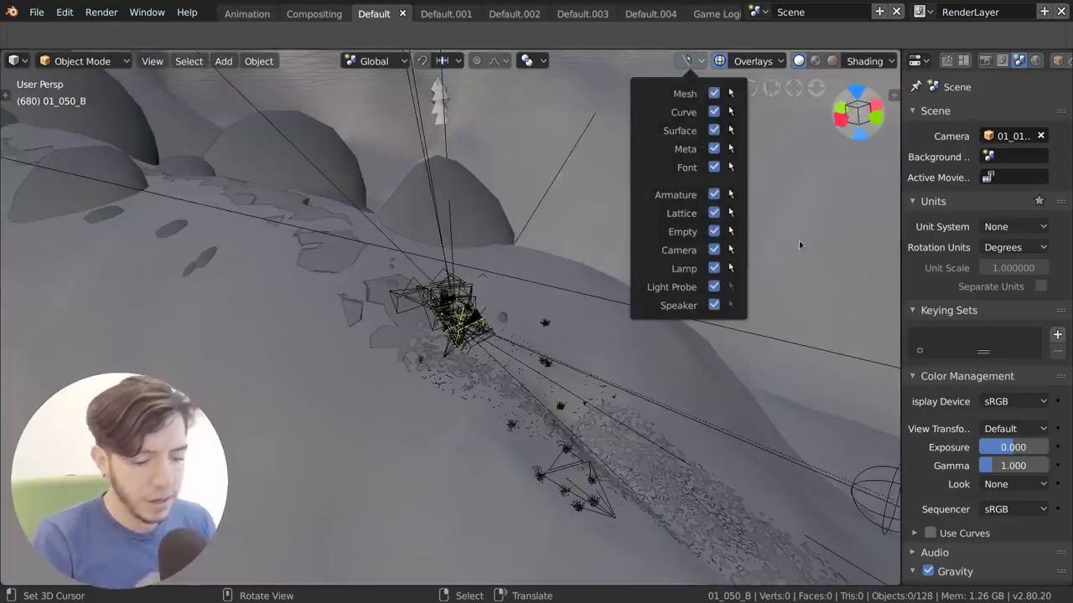
Look through the viewport sidebar's View, Camera Lock and 3D Cursor properties, then hide the sidebar.
{"action": "key", "text": "n"}
{"action": "scroll", "coordinate": [799, 445], "scroll_direction": "down", "scroll_amount": 6}
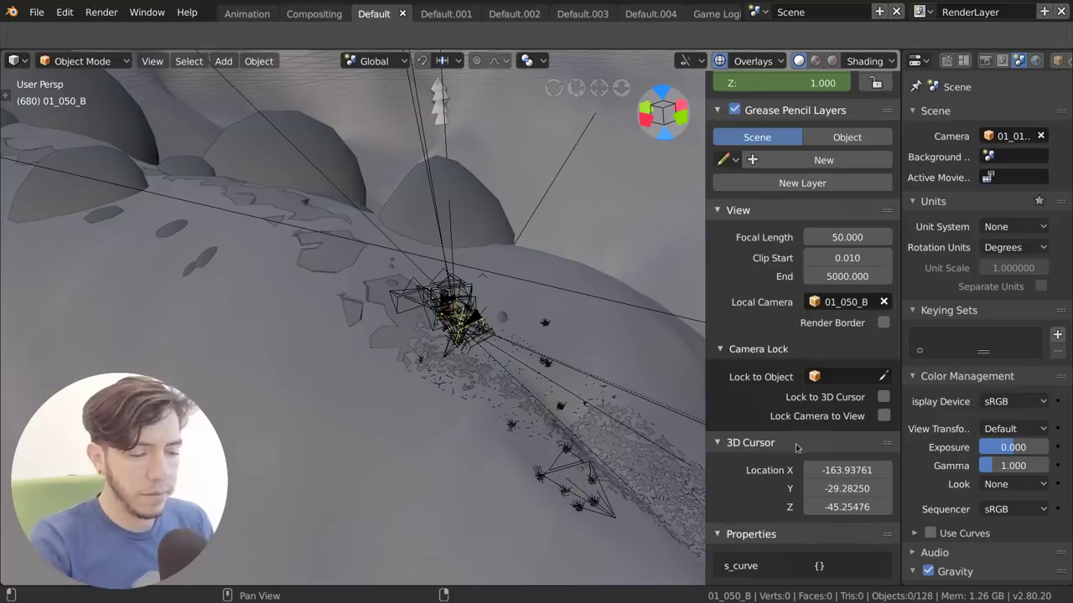
{"action": "key", "text": "n"}
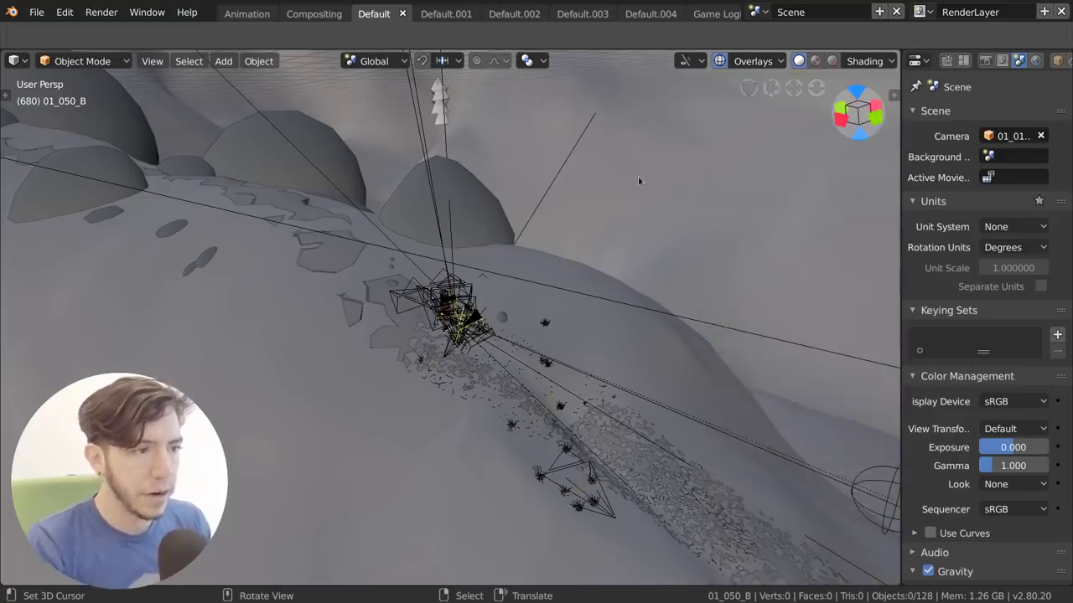
Review the visibility and selectability options offered for each object type in the viewport.
{"action": "left_click", "coordinate": [701, 60]}
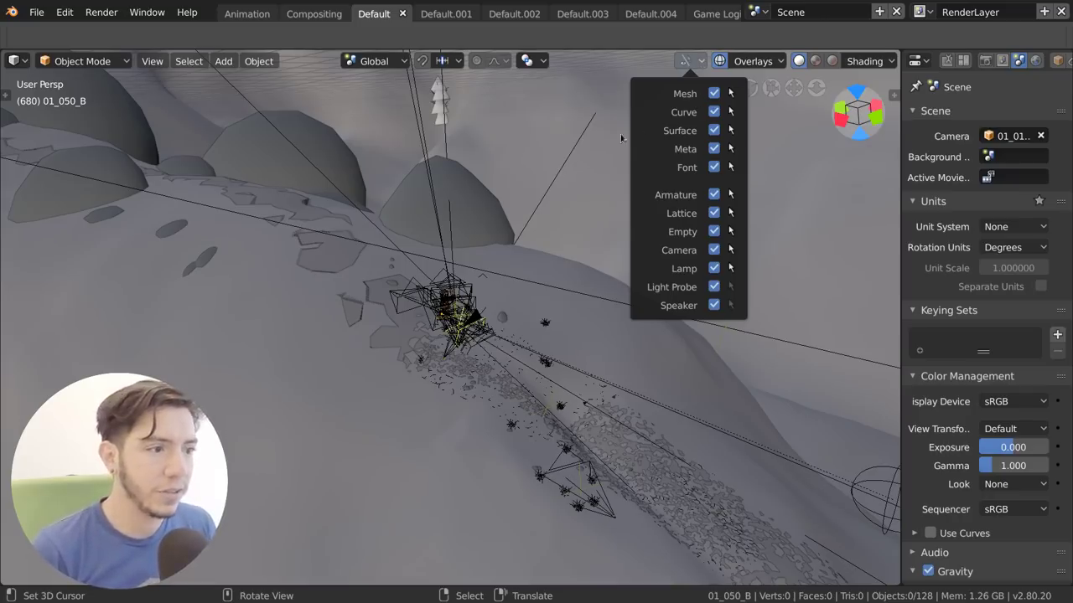
{"action": "left_click", "coordinate": [700, 60]}
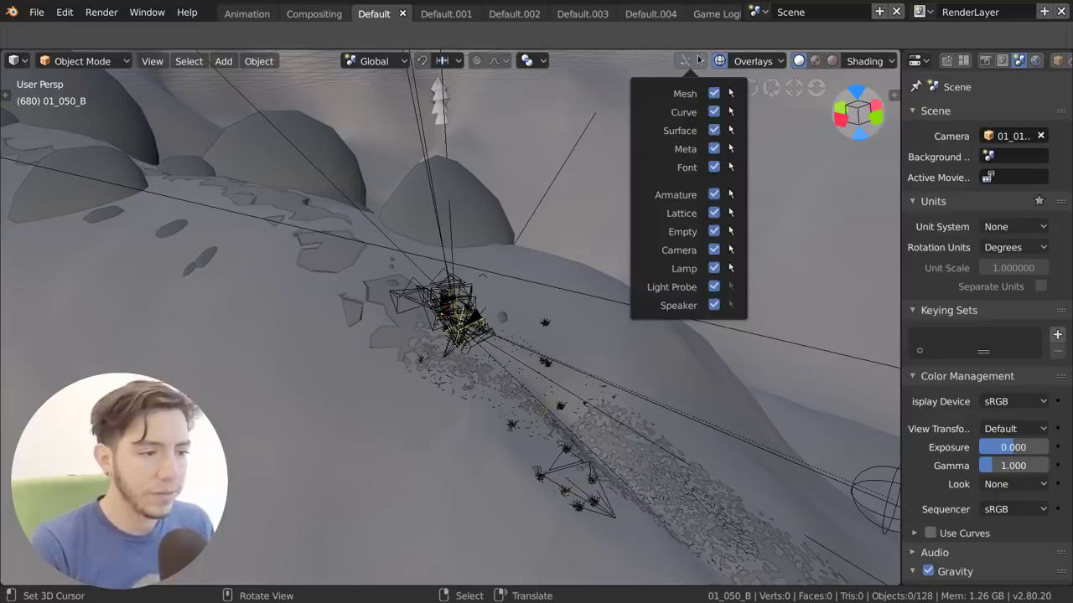
{"action": "middle_click_drag", "start_coordinate": [543, 298], "coordinate": [637, 251]}
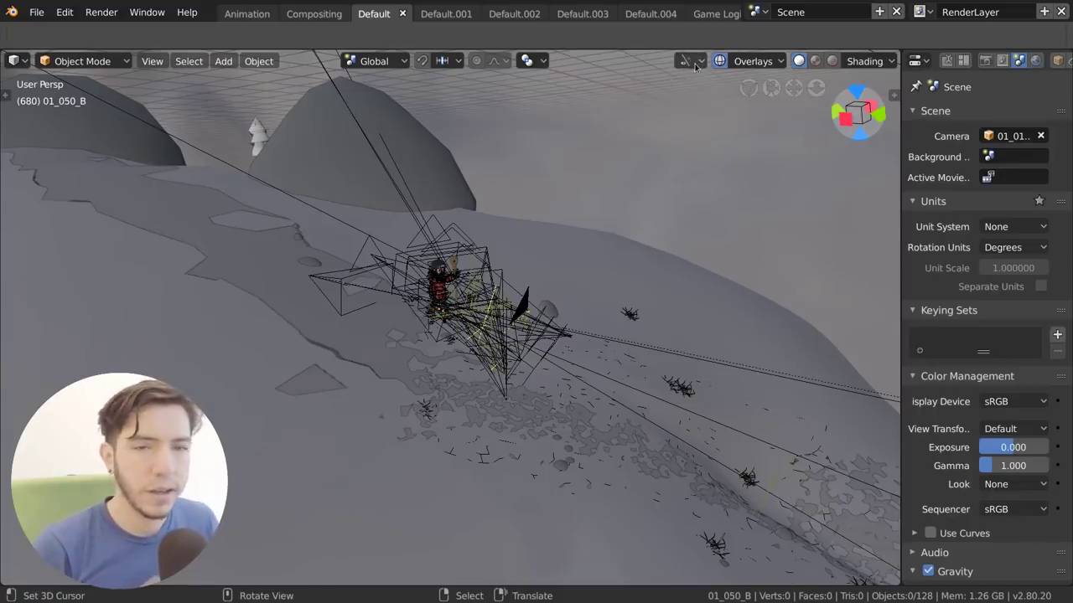
{"action": "left_click", "coordinate": [699, 61]}
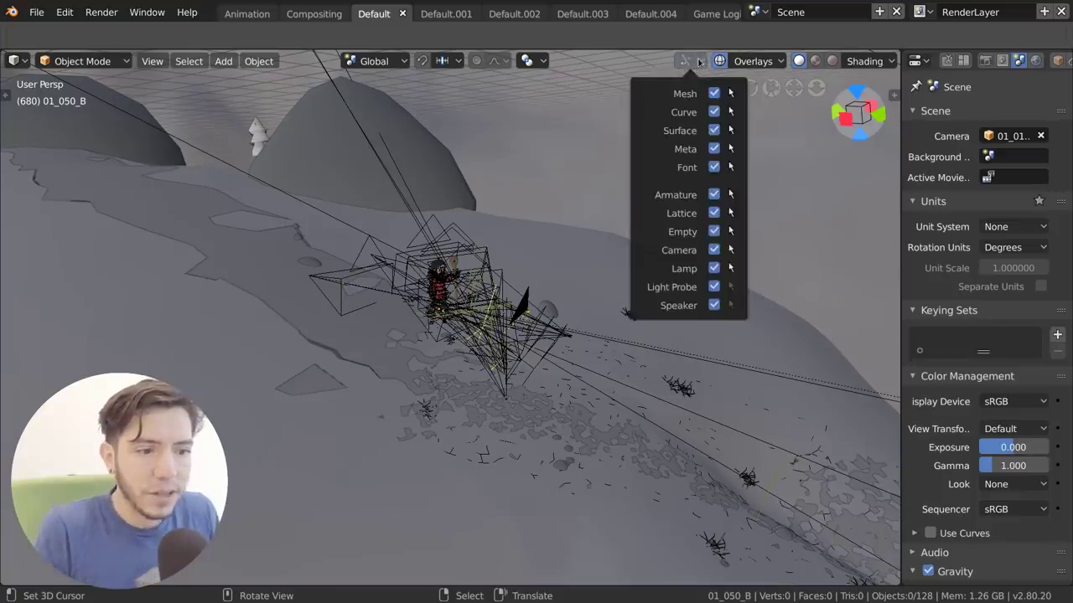
Select the 01_045_A object at the character's location and frame it in the viewport.
{"action": "left_click", "coordinate": [440, 285]}
{"action": "left_click", "coordinate": [440, 285]}
{"action": "key", "text": "KP_Decimal"}
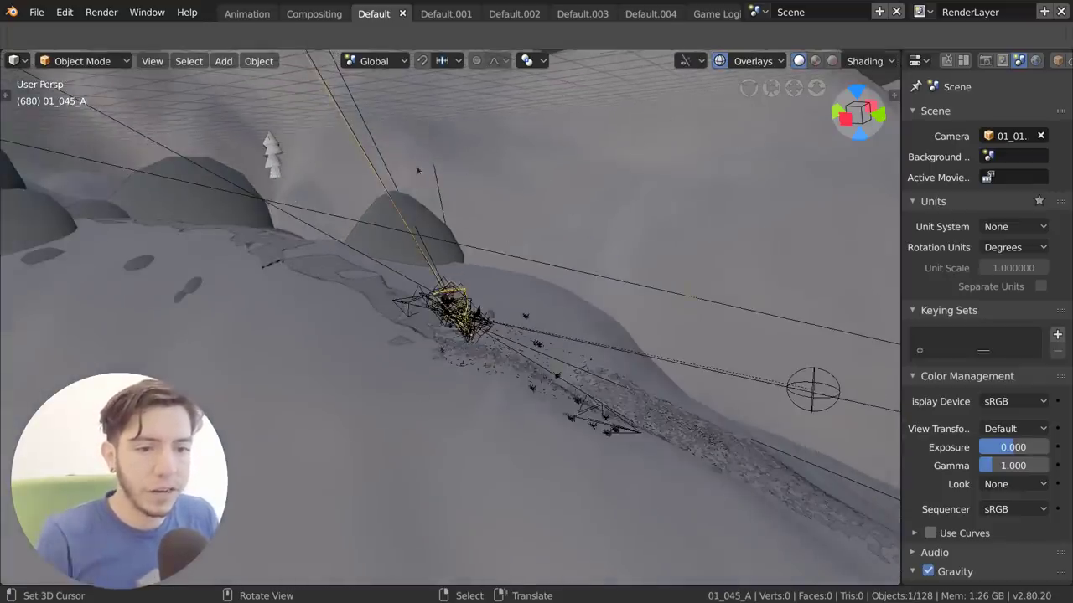
{"action": "middle_click_drag", "start_coordinate": [376, 245], "coordinate": [623, 102]}
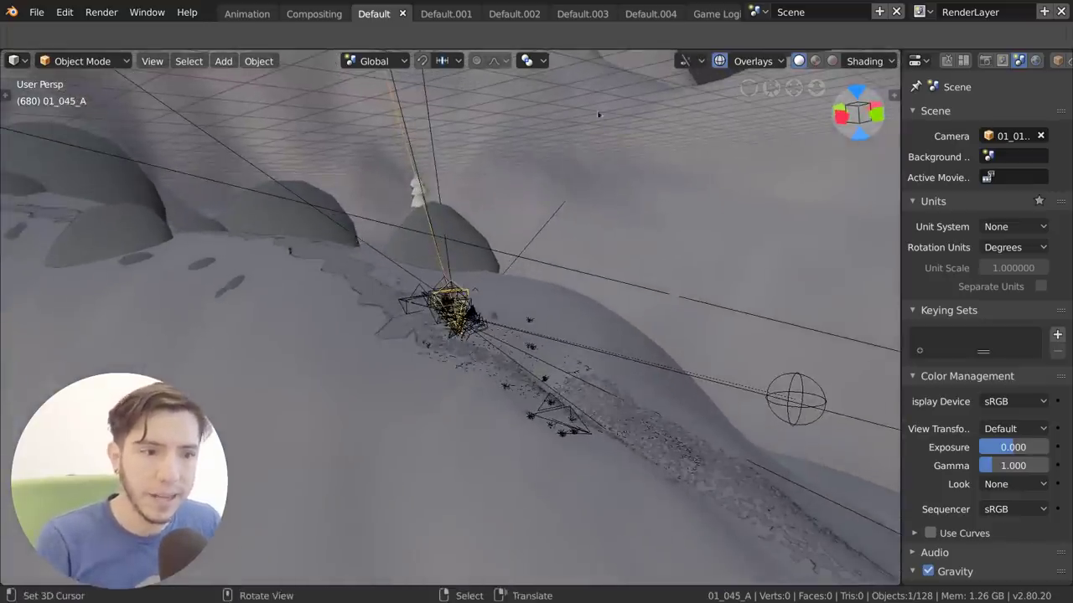
Hide the curve, surface, meta and font object types in the viewport.
{"action": "left_click", "coordinate": [701, 61]}
{"action": "left_click_drag", "start_coordinate": [714, 112], "coordinate": [714, 167]}
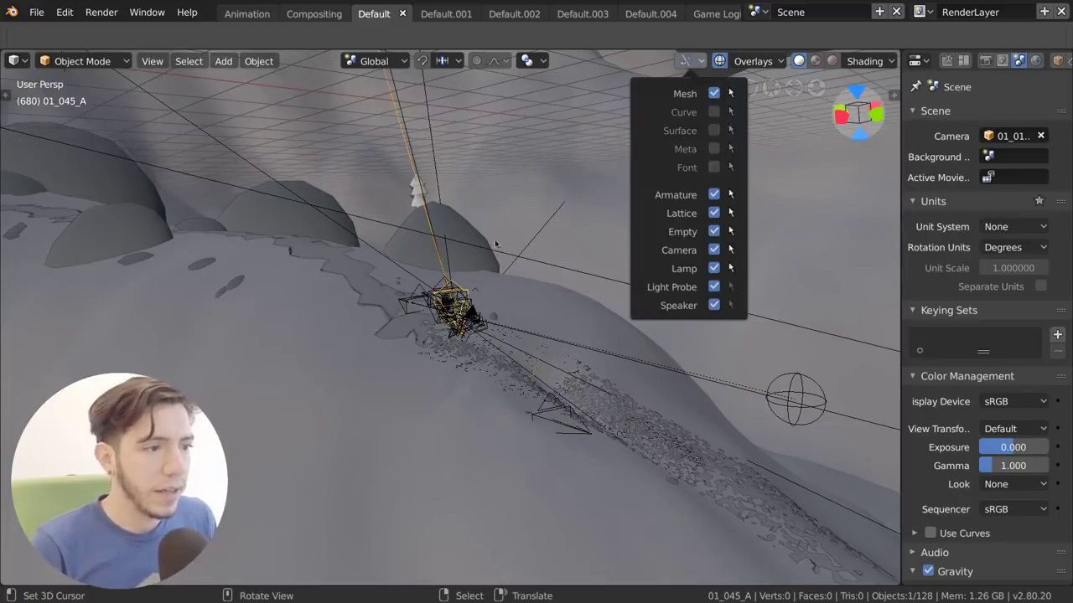
{"action": "left_click", "coordinate": [692, 61]}
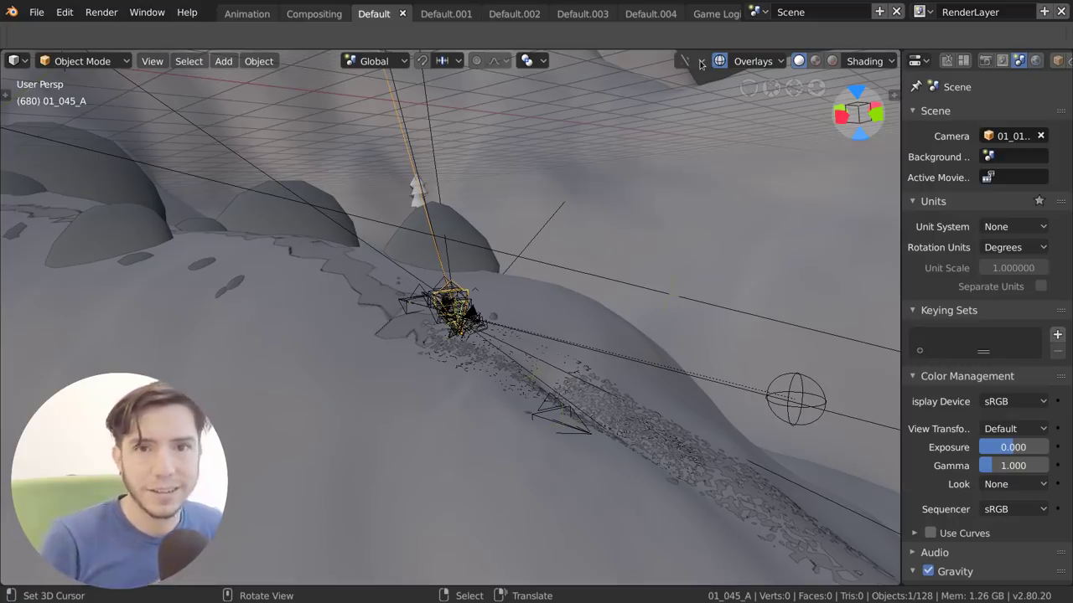
Make the curve, surface, meta and font object types visible in the viewport again.
{"action": "left_click", "coordinate": [701, 64]}
{"action": "left_click_drag", "start_coordinate": [713, 111], "coordinate": [713, 167]}
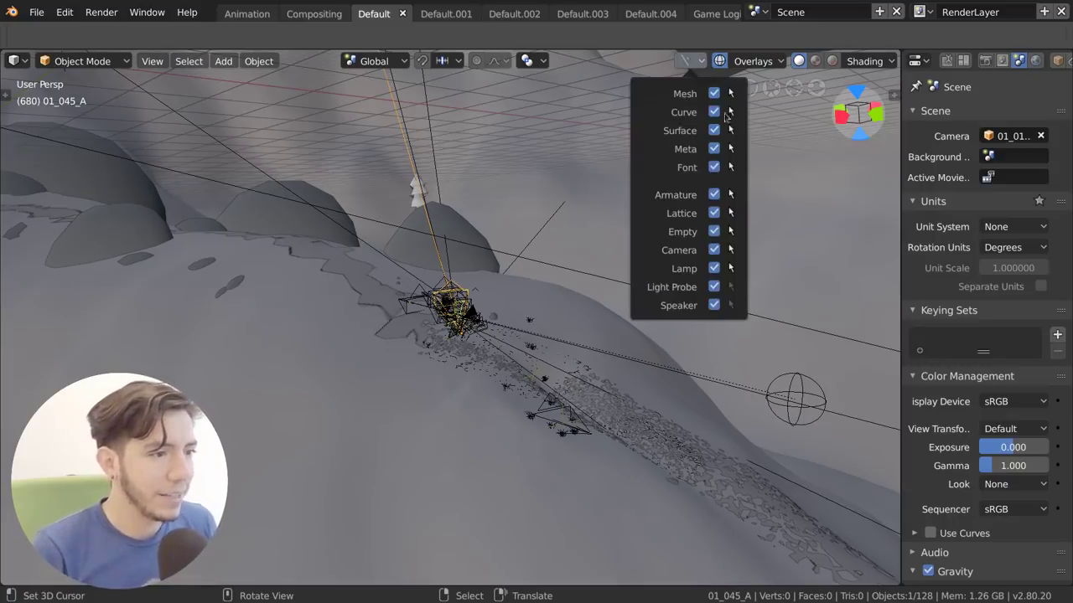
{"action": "left_click", "coordinate": [503, 239]}
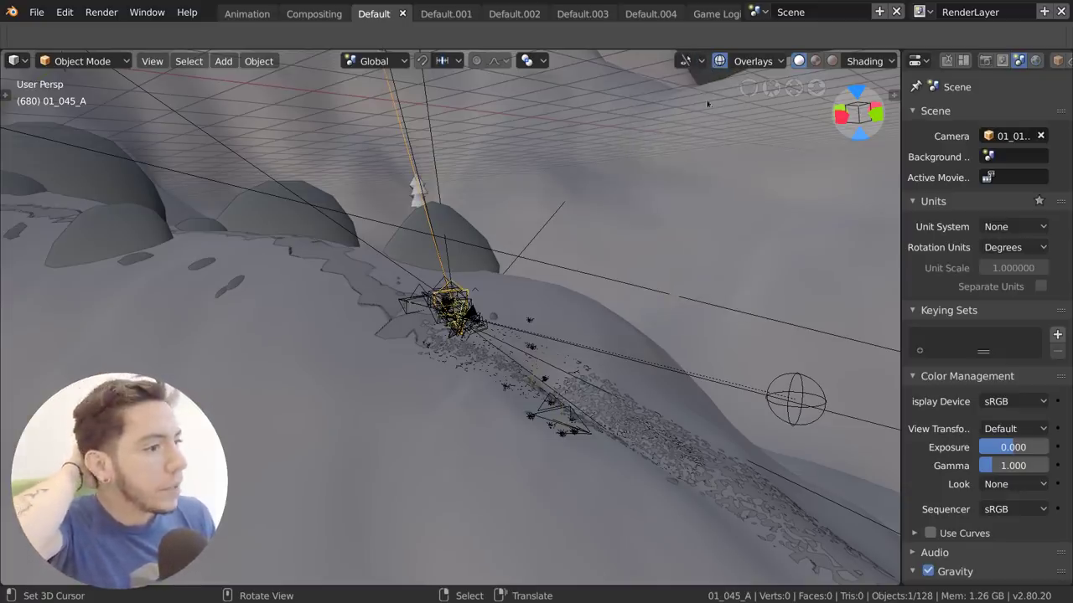
Switch all viewport overlays off and on to compare the view around the character.
{"action": "middle_click_drag", "start_coordinate": [660, 178], "coordinate": [476, 281]}
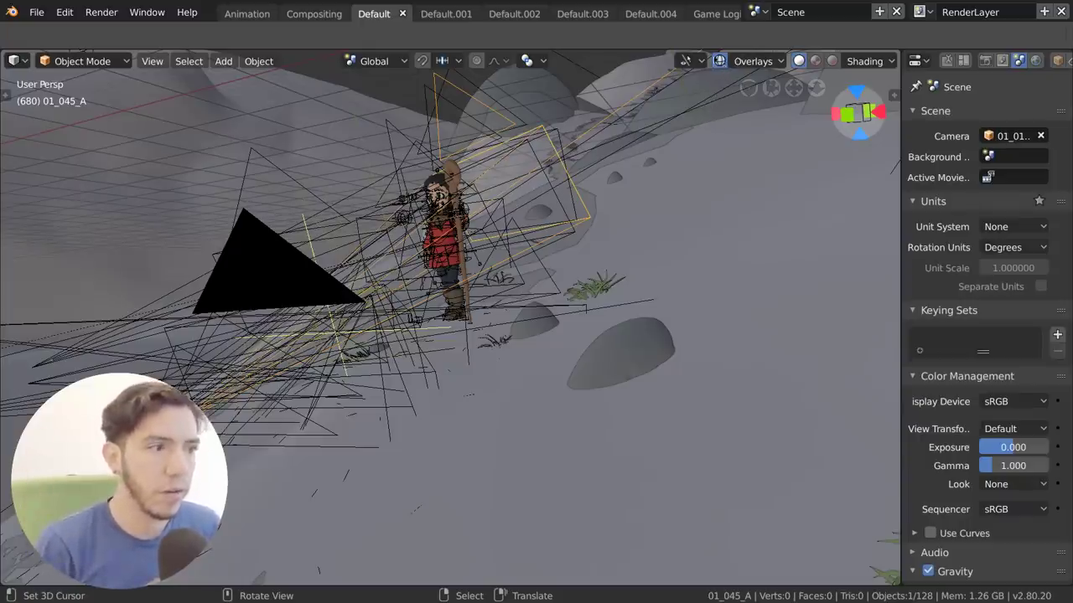
{"action": "middle_click_drag", "start_coordinate": [670, 155], "coordinate": [713, 76]}
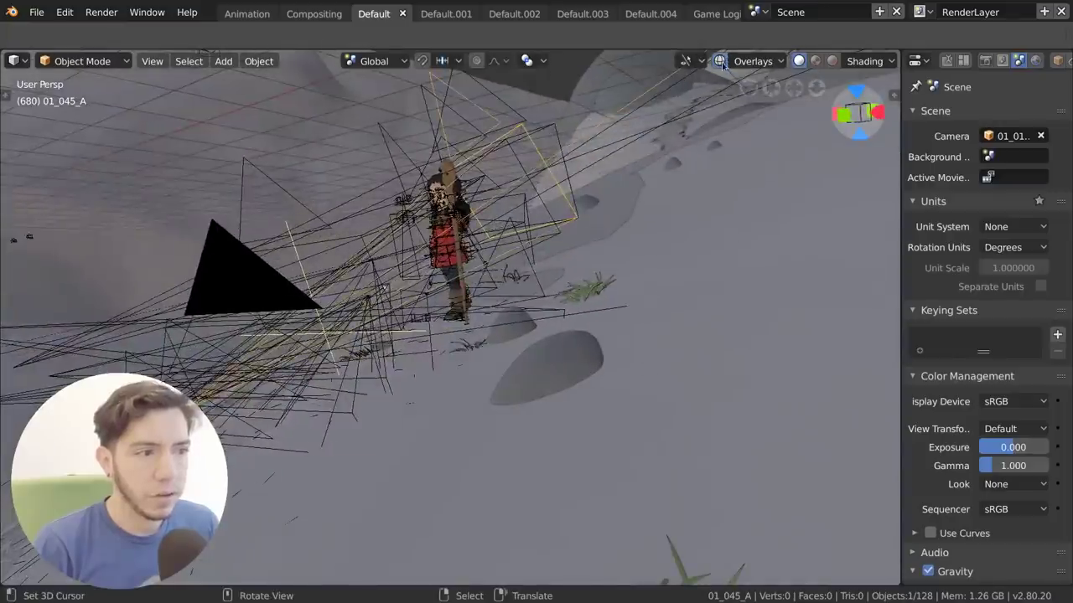
{"action": "left_click", "coordinate": [720, 60]}
{"action": "left_click", "coordinate": [720, 60]}
{"action": "left_click", "coordinate": [721, 61]}
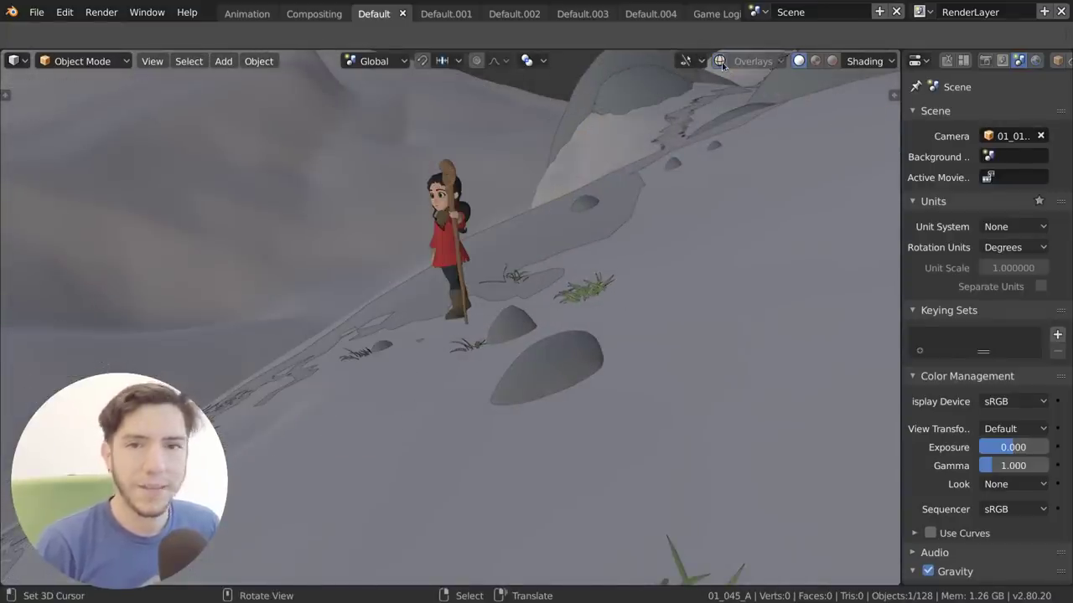
{"action": "left_click", "coordinate": [720, 61]}
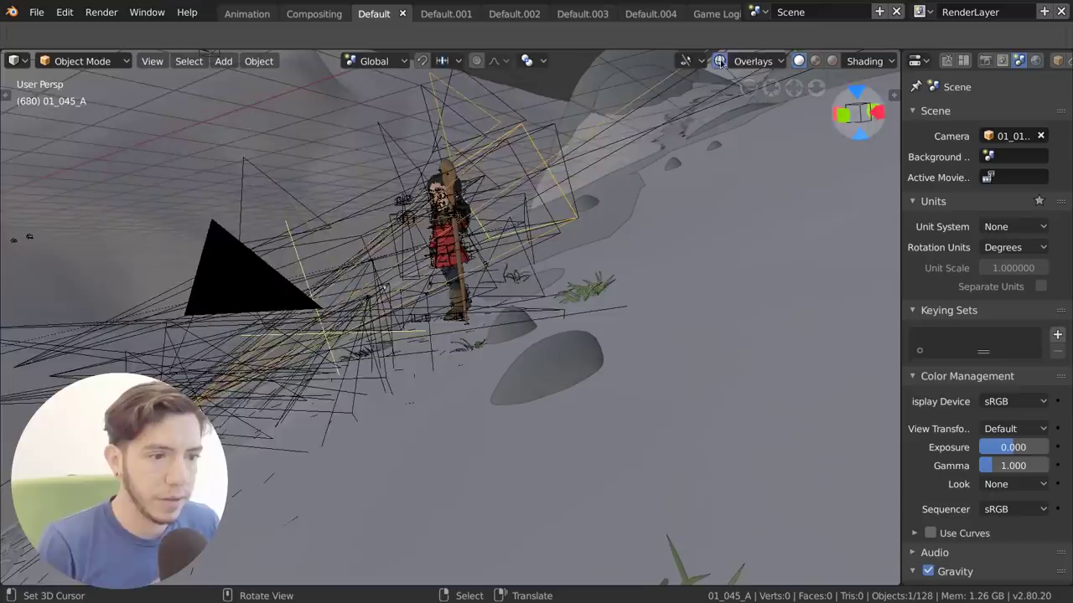
Hide the overlays, view the character from another side, and toggle the overlays until they are shown again.
{"action": "left_click", "coordinate": [721, 61]}
{"action": "middle_click_drag", "start_coordinate": [519, 252], "coordinate": [729, 128]}
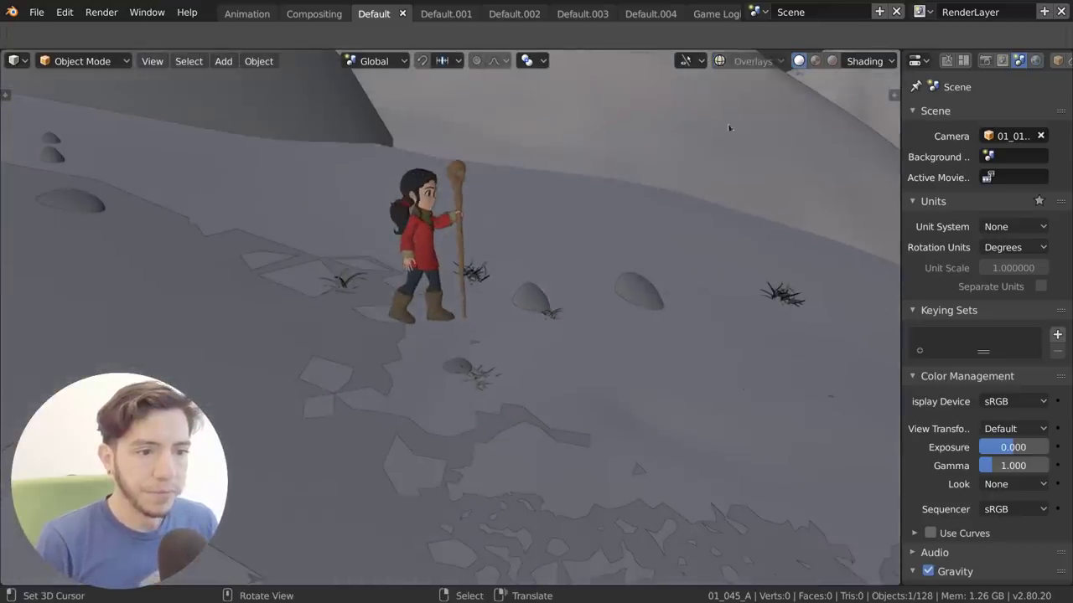
{"action": "left_click", "coordinate": [719, 62]}
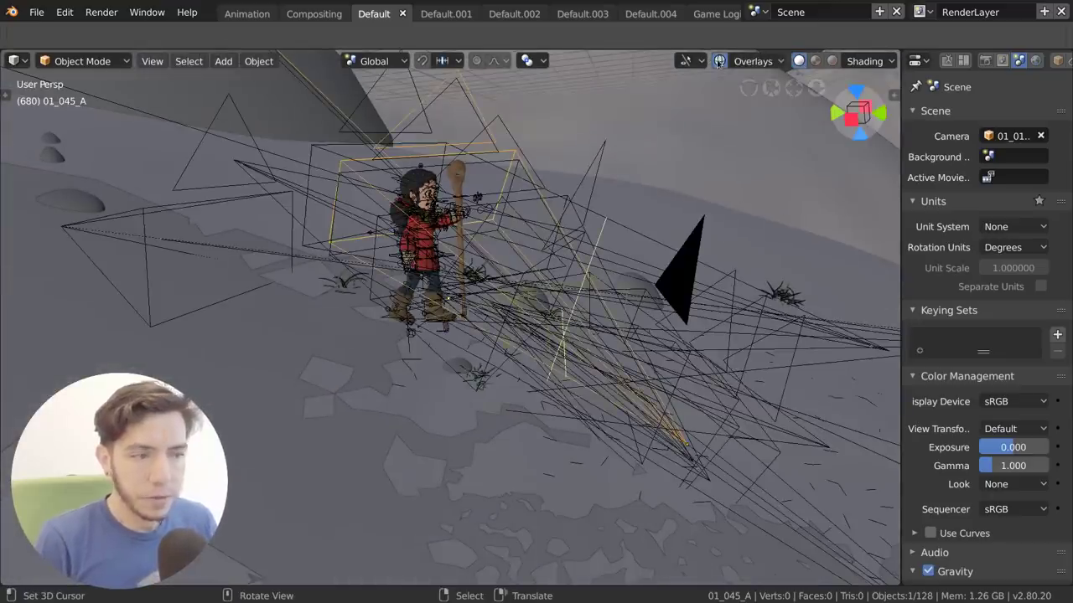
{"action": "left_click", "coordinate": [720, 61]}
{"action": "left_click", "coordinate": [721, 61]}
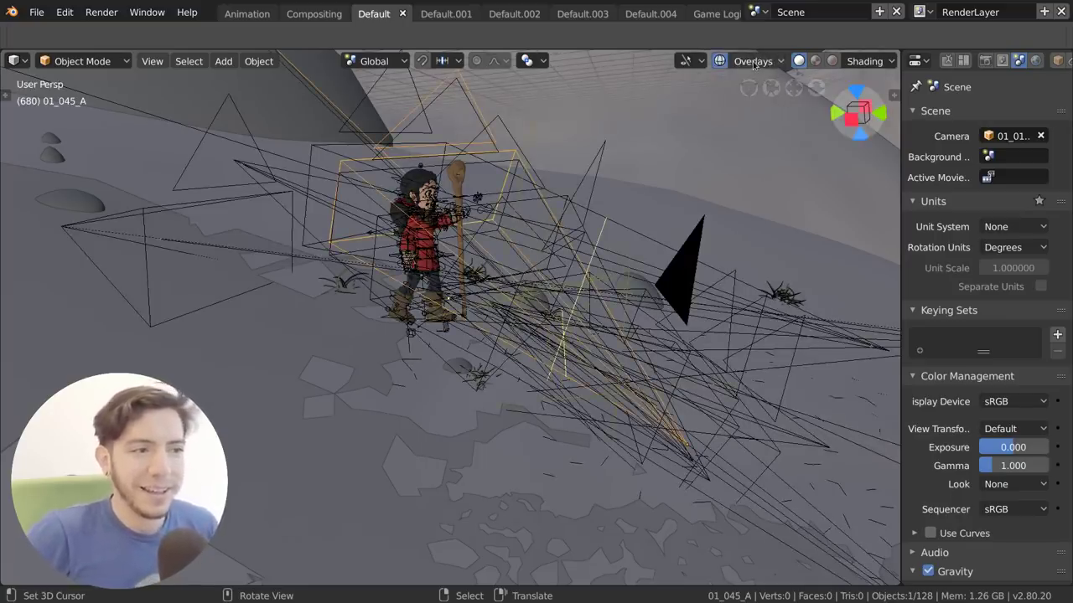
{"action": "left_click", "coordinate": [721, 61]}
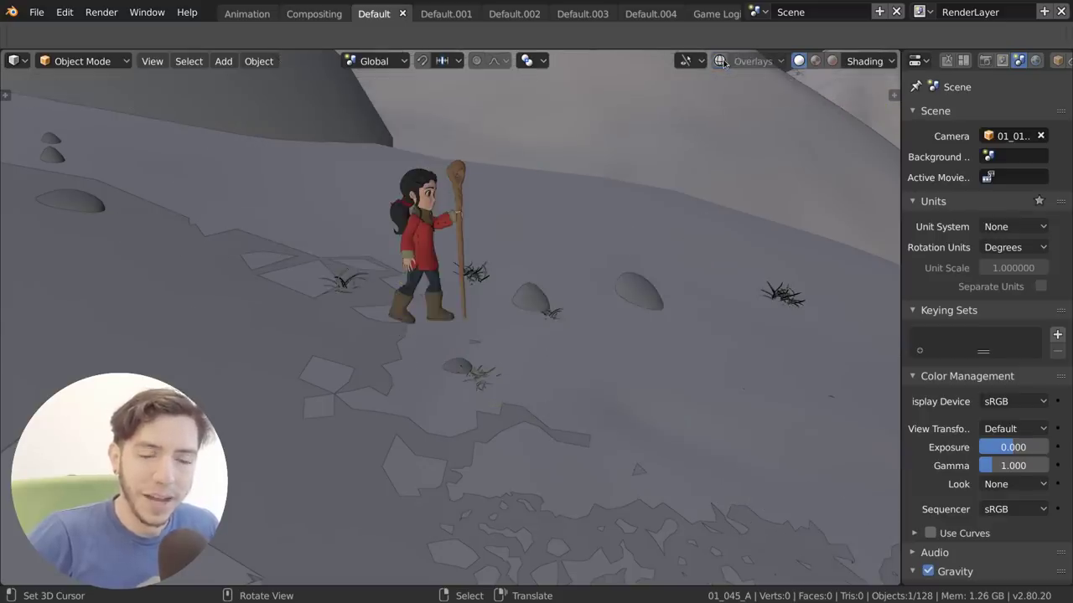
{"action": "left_click", "coordinate": [721, 61]}
Disable the individual overlays: manipulators, grid, axes, text info, 3D cursor, all enabled object overlays and motion tracking.
{"action": "left_click", "coordinate": [759, 62]}
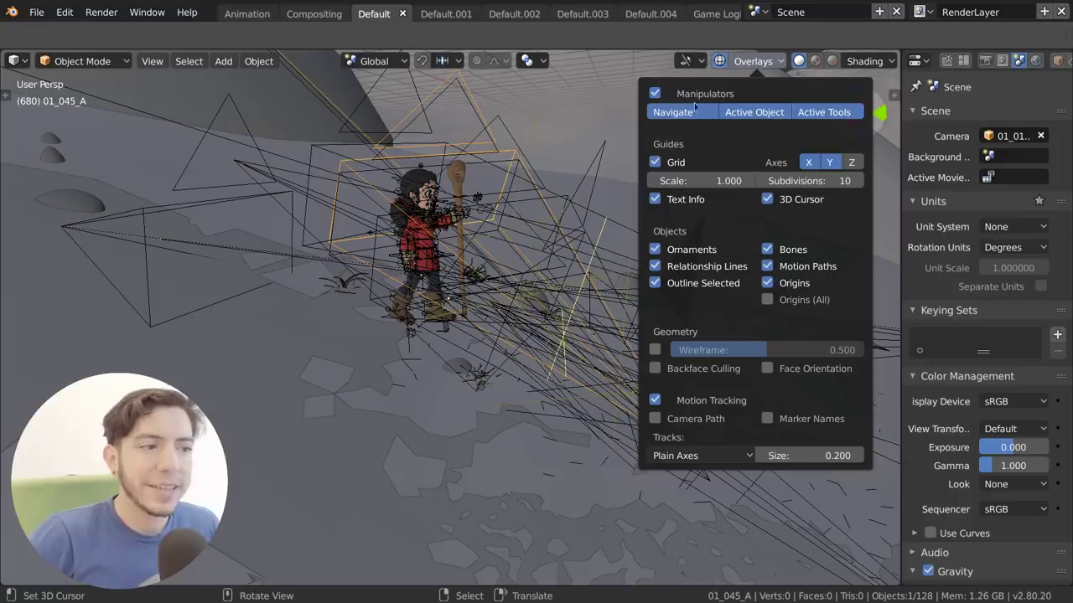
{"action": "left_click_drag", "start_coordinate": [655, 91], "coordinate": [797, 167]}
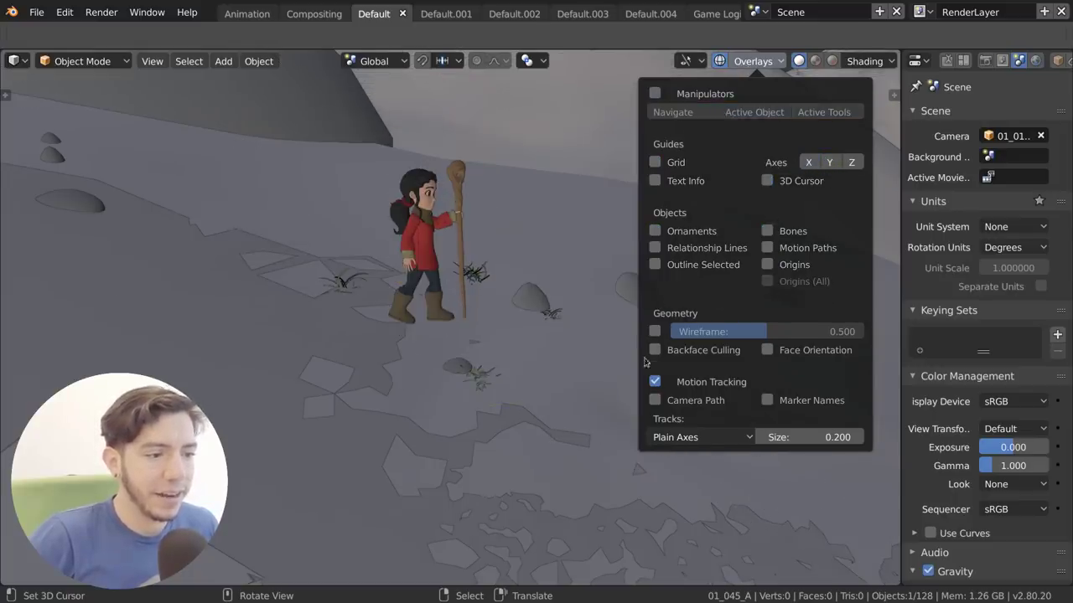
{"action": "left_click", "coordinate": [655, 381]}
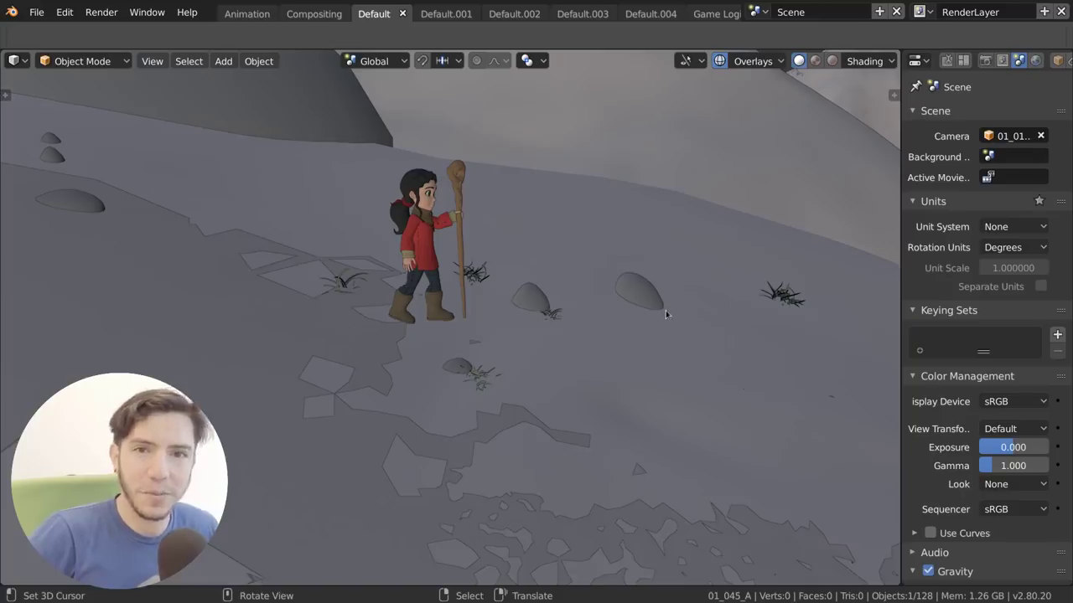
{"action": "middle_click_drag", "start_coordinate": [665, 310], "coordinate": [564, 343]}
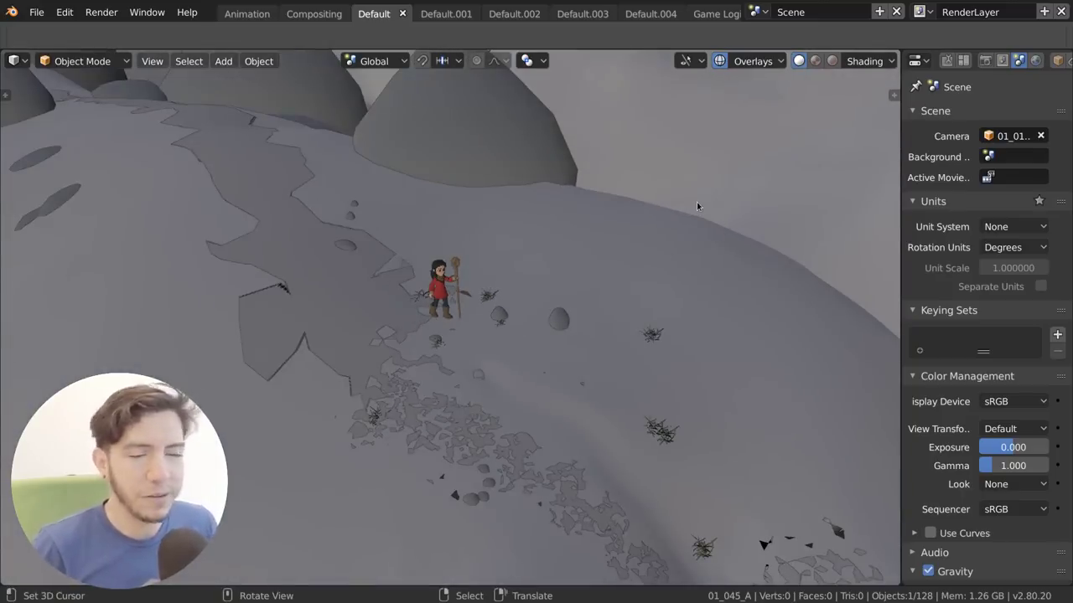
Toggle the overlays as a whole off and on, and review the individual overlay options.
{"action": "left_click", "coordinate": [719, 61]}
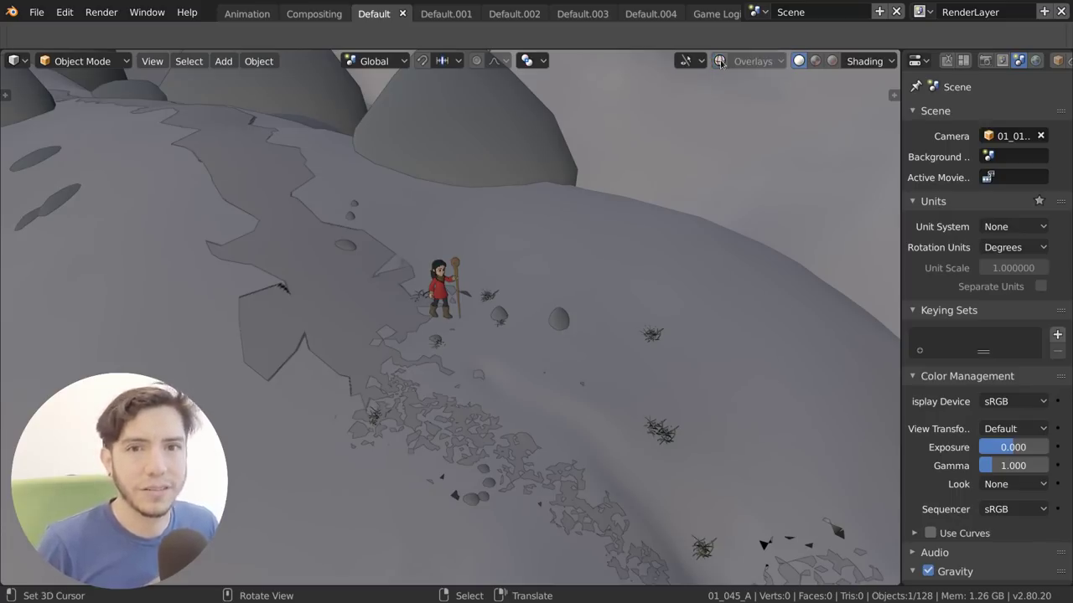
{"action": "left_click", "coordinate": [719, 61]}
{"action": "left_click", "coordinate": [753, 61]}
{"action": "left_click", "coordinate": [759, 61]}
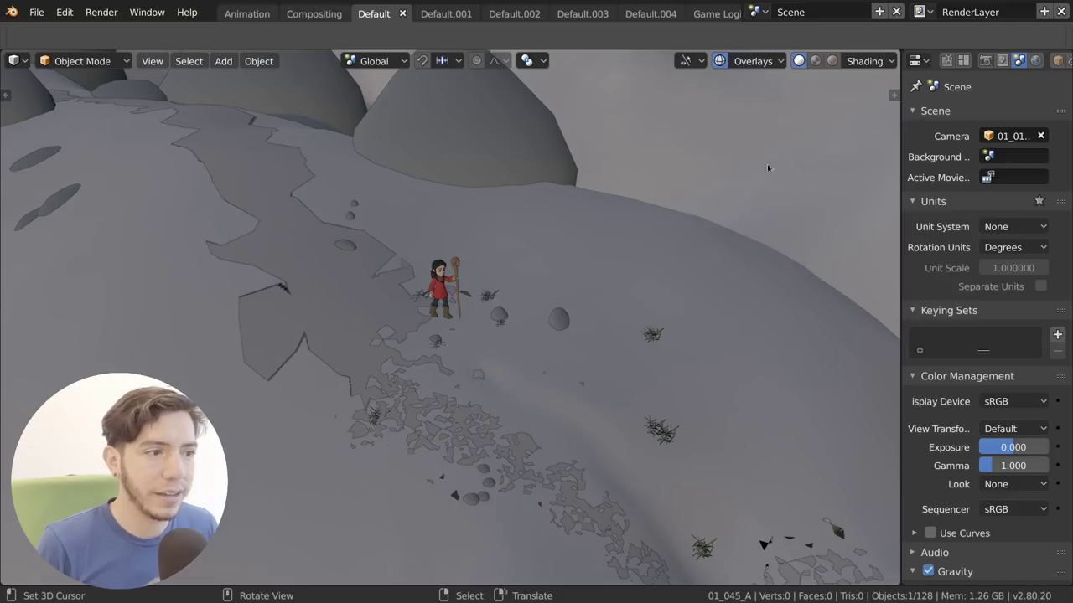
{"action": "left_click", "coordinate": [754, 62]}
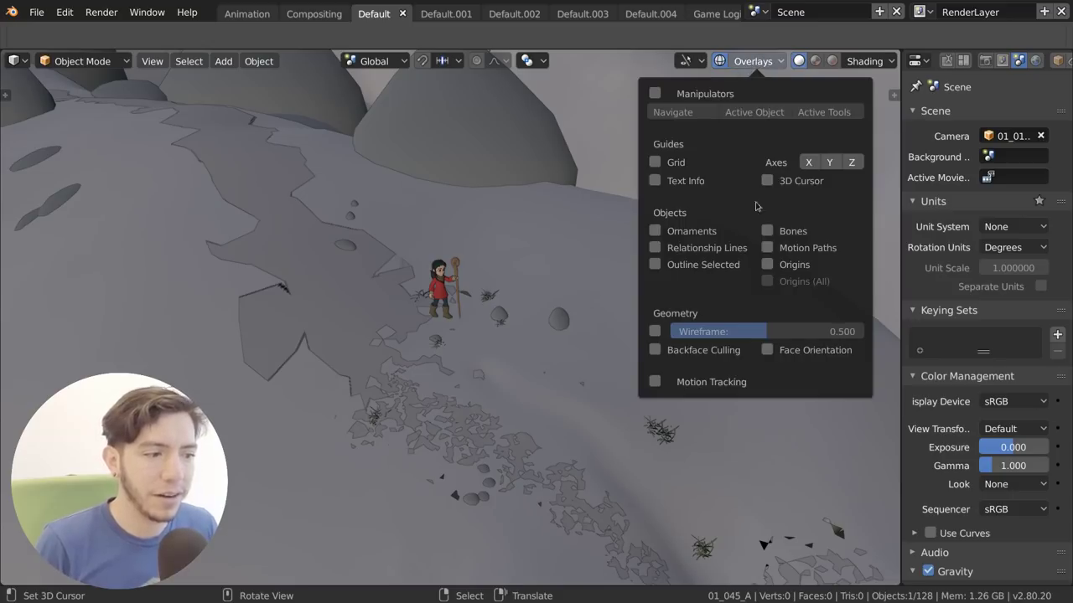
{"action": "left_click", "coordinate": [719, 63]}
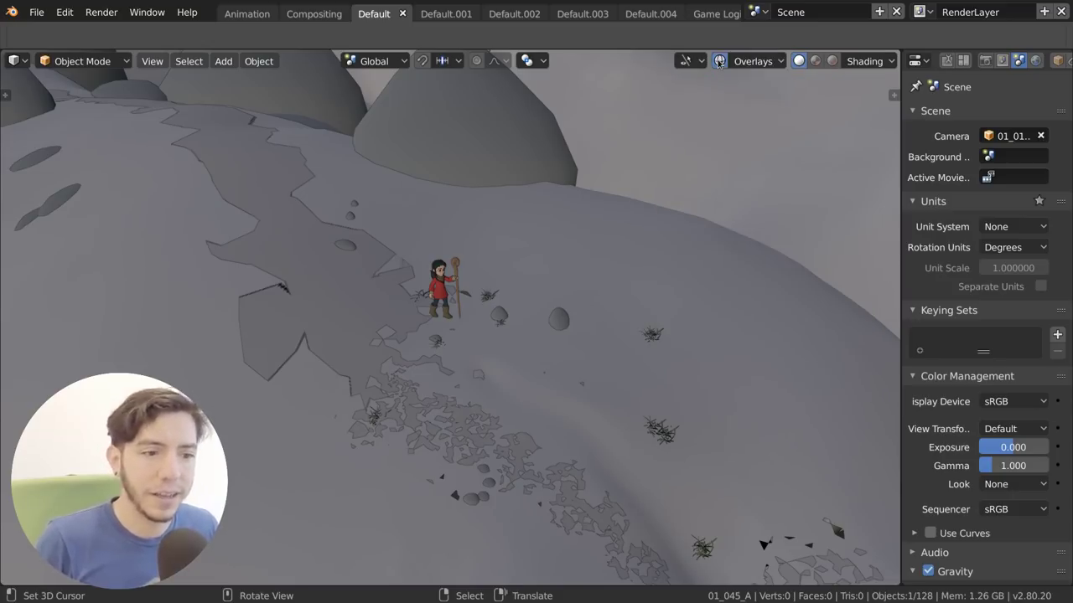
Enable the Origins overlay, then select the Plane.001 object and frame it in the viewport.
{"action": "left_click", "coordinate": [777, 64]}
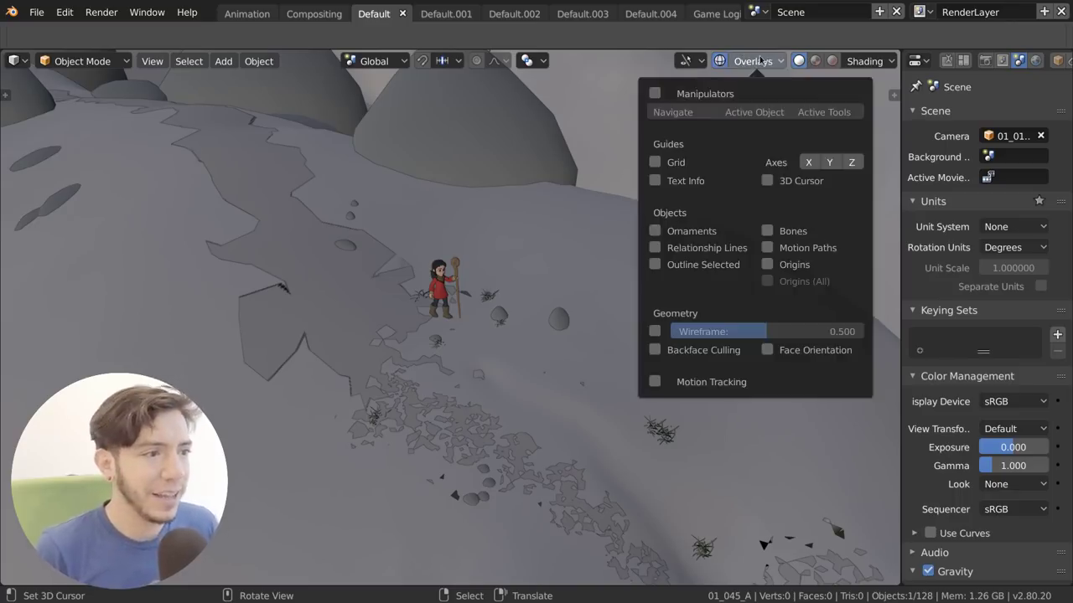
{"action": "left_click", "coordinate": [767, 265]}
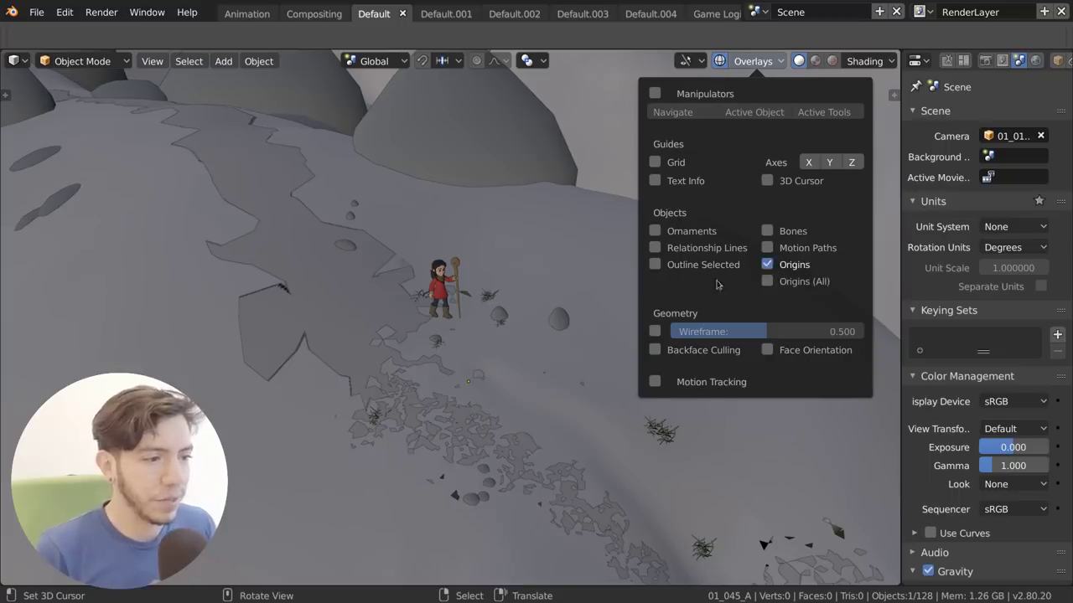
{"action": "left_click", "coordinate": [467, 383]}
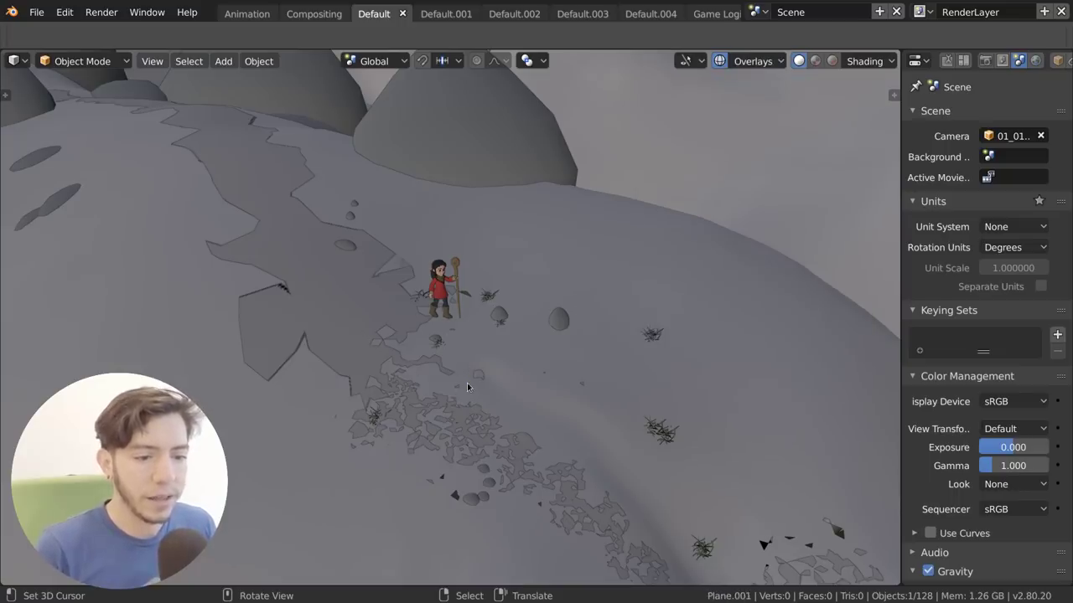
{"action": "key", "text": "KP_Decimal"}
Select and frame objects around the snowy hill until the character Spring.high is selected and centred in the viewport.
{"action": "left_click", "coordinate": [461, 242]}
{"action": "key", "text": "KP_Decimal"}
{"action": "left_click", "coordinate": [453, 342]}
{"action": "key", "text": "KP_Decimal"}
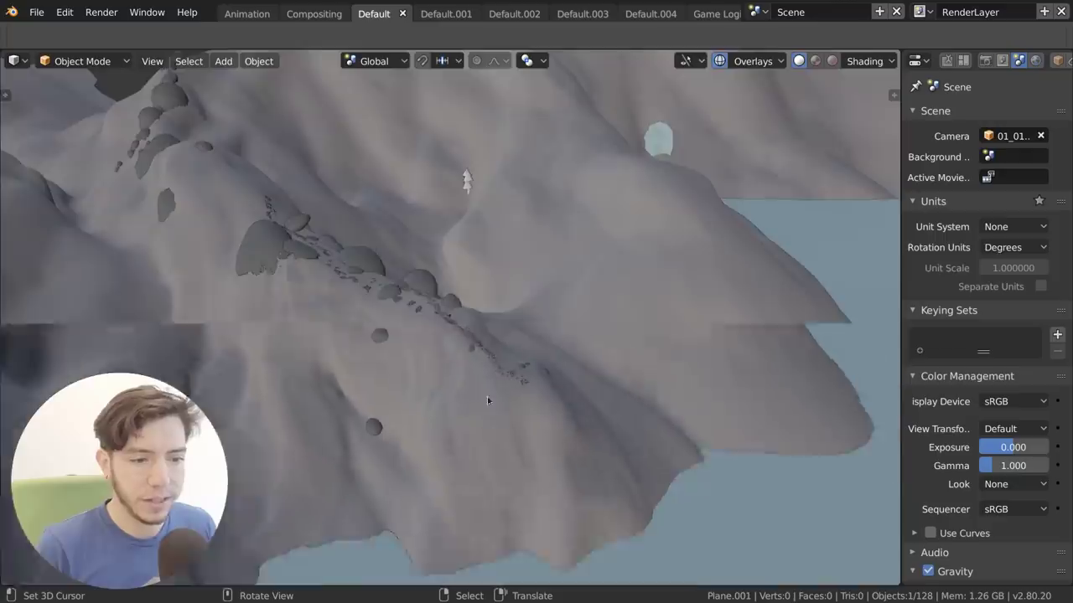
{"action": "left_click", "coordinate": [487, 396]}
{"action": "key", "text": "KP_Decimal"}
{"action": "left_click", "coordinate": [484, 421]}
{"action": "key", "text": "KP_Decimal"}
{"action": "left_click", "coordinate": [433, 329]}
{"action": "key", "text": "KP_Decimal"}
{"action": "left_click", "coordinate": [453, 316]}
{"action": "key", "text": "KP_Decimal"}
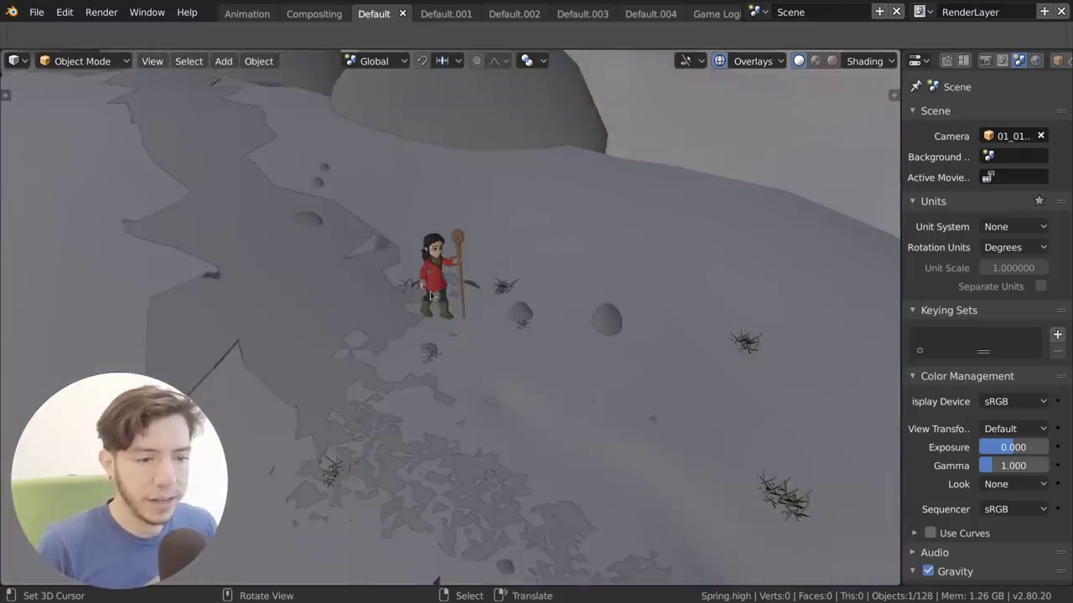
Enable the Ornaments, Relationship Lines, Outline Selected, Bones, Motion Paths and Origins (All) overlays.
{"action": "left_click", "coordinate": [752, 62]}
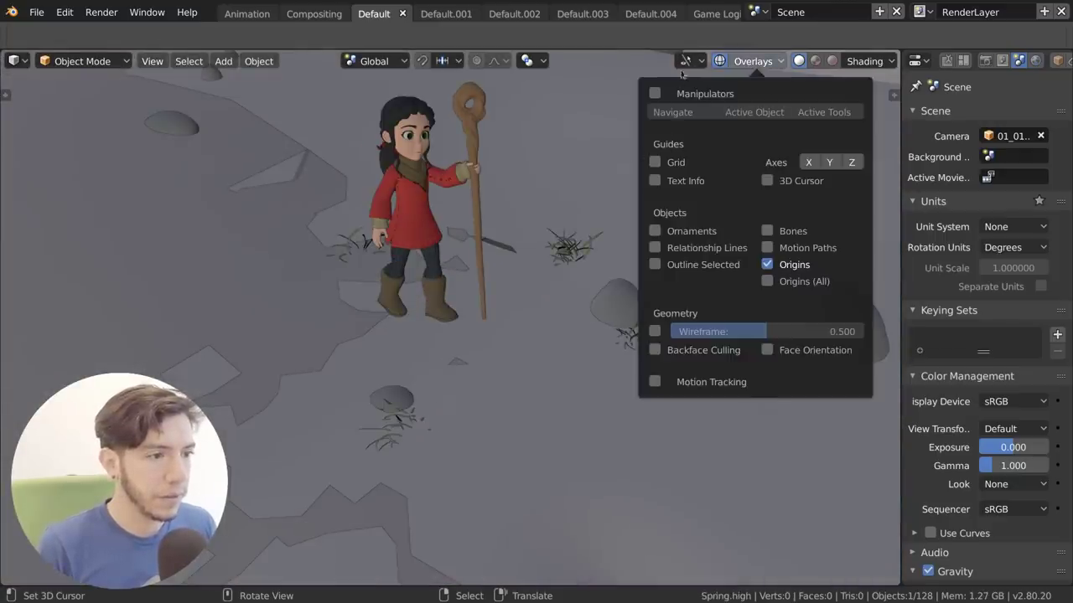
{"action": "left_click", "coordinate": [685, 60]}
{"action": "left_click", "coordinate": [754, 61]}
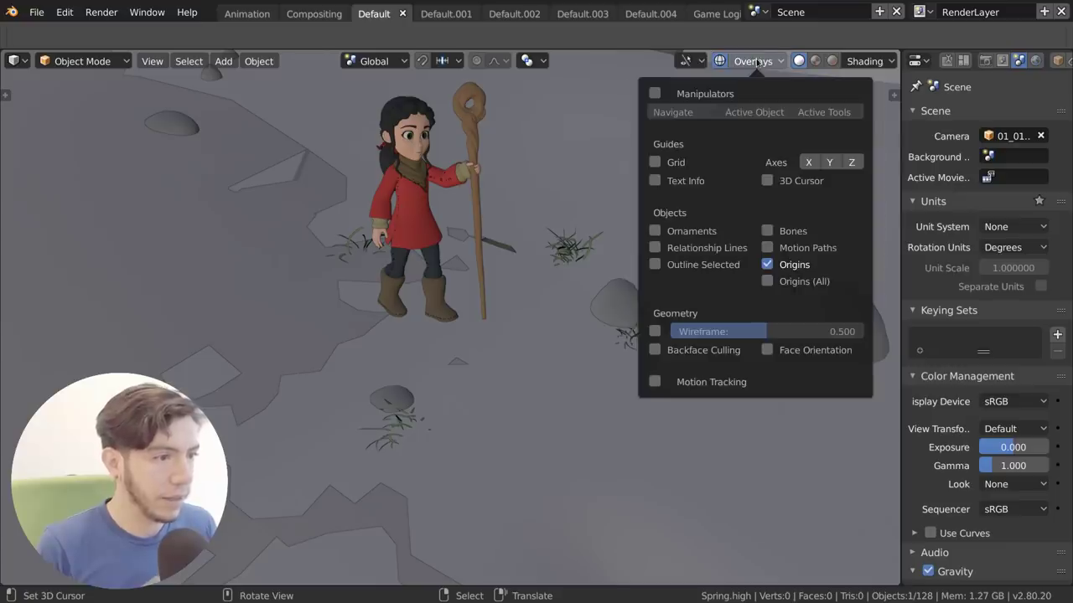
{"action": "left_click", "coordinate": [656, 231]}
{"action": "left_click", "coordinate": [679, 247]}
{"action": "left_click", "coordinate": [679, 264]}
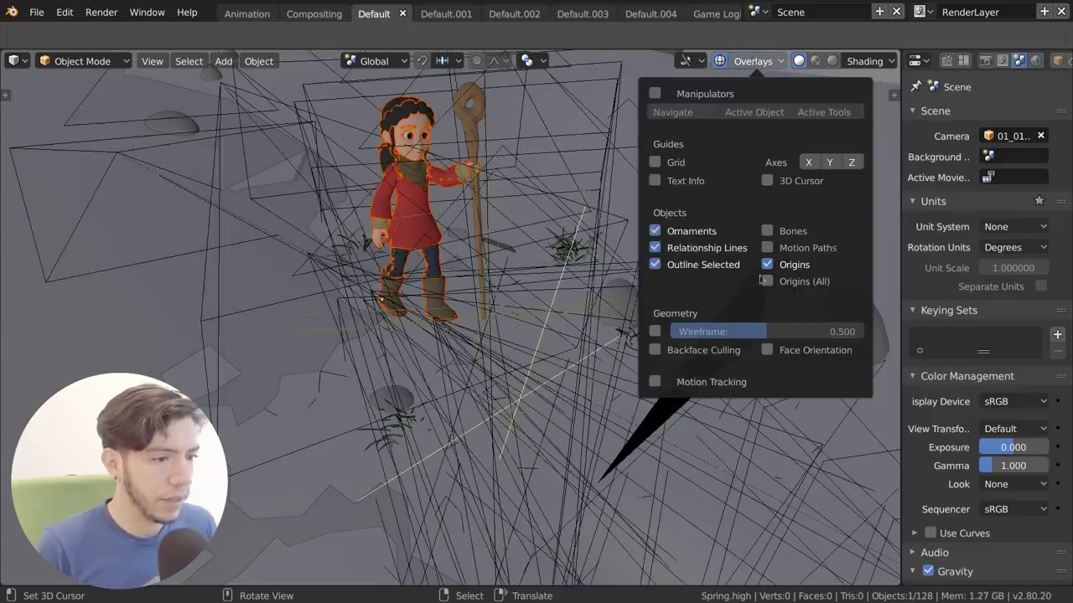
{"action": "left_click", "coordinate": [766, 281]}
Select the character's rig Spring.high_proxy and switch it to Pose Mode.
{"action": "left_click", "coordinate": [410, 234]}
{"action": "key", "text": "ctrl+Tab"}
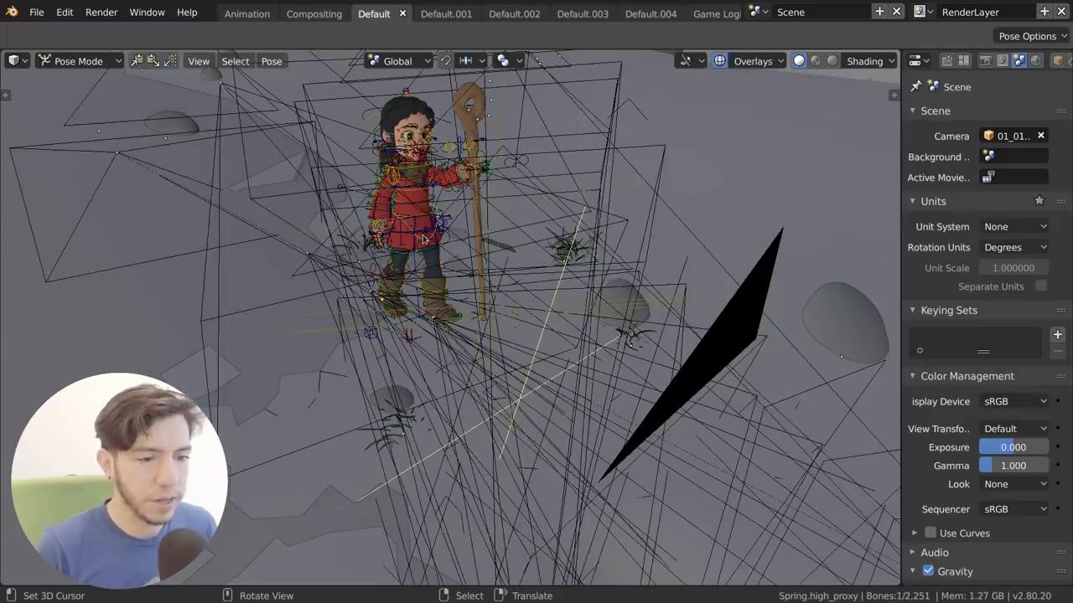
Disable the Ornaments, Relationship Lines, Outline Selected, Bones, Motion Paths and Origins (All) overlays in Pose Mode.
{"action": "left_click", "coordinate": [759, 64]}
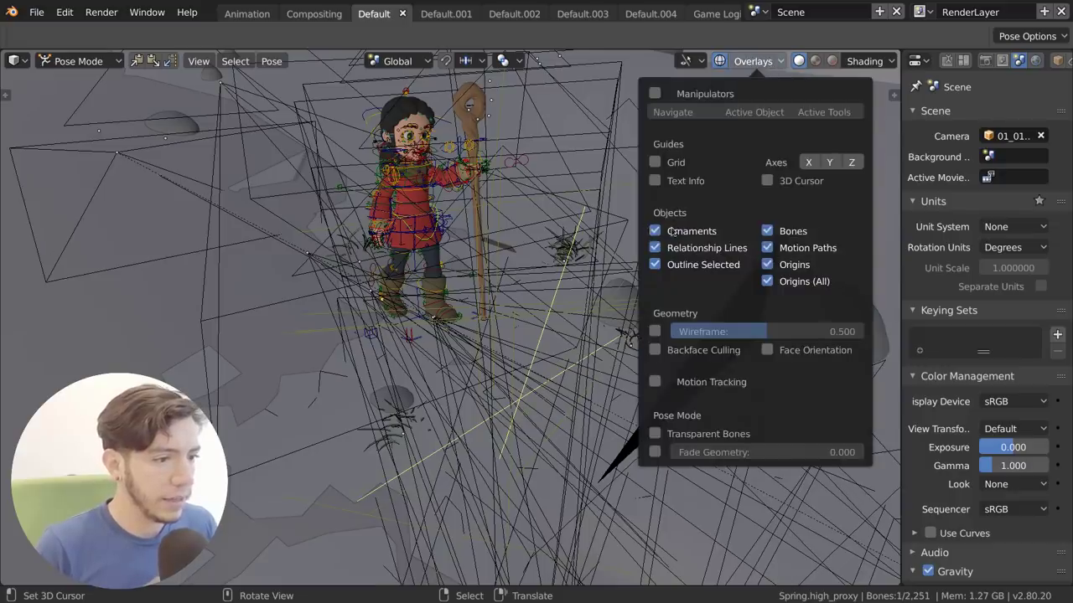
{"action": "left_click_drag", "start_coordinate": [670, 231], "coordinate": [671, 265]}
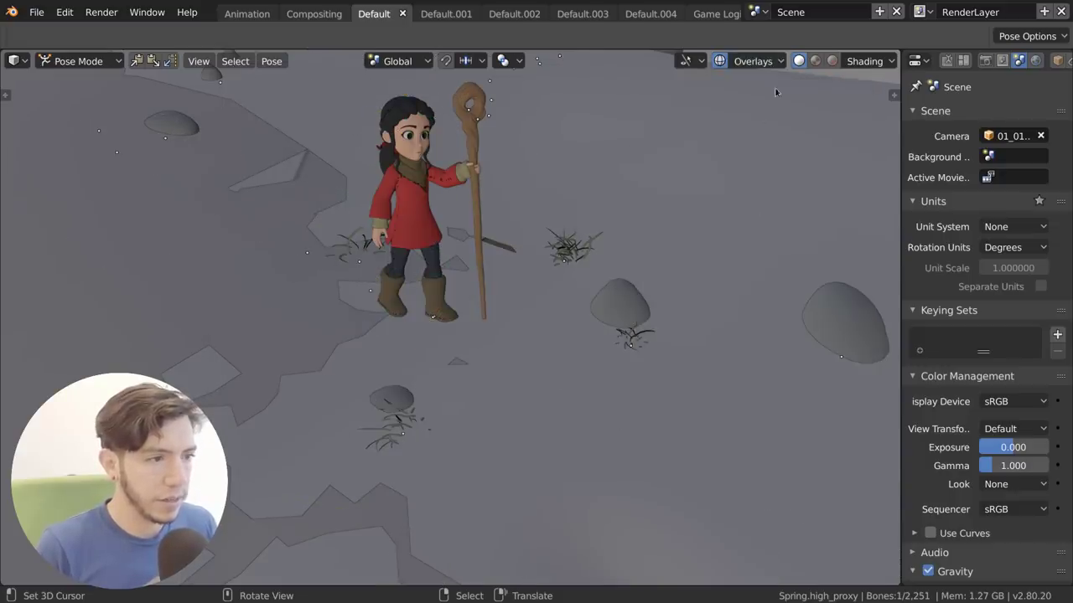
{"action": "left_click", "coordinate": [753, 60]}
{"action": "left_click", "coordinate": [785, 267]}
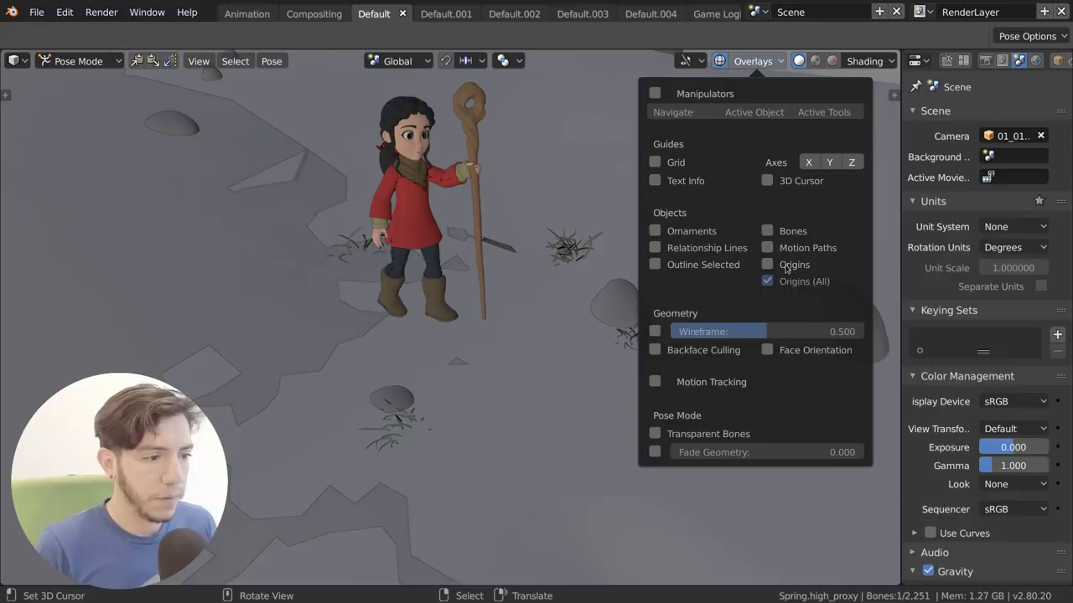
{"action": "left_click", "coordinate": [786, 265]}
{"action": "left_click", "coordinate": [768, 281]}
Add a mesh cube to the scene near the character.
{"action": "middle_click_drag", "start_coordinate": [444, 300], "coordinate": [544, 300]}
{"action": "key", "text": "KP_Decimal"}
{"action": "scroll", "coordinate": [544, 300], "scroll_direction": "down", "scroll_amount": 3}
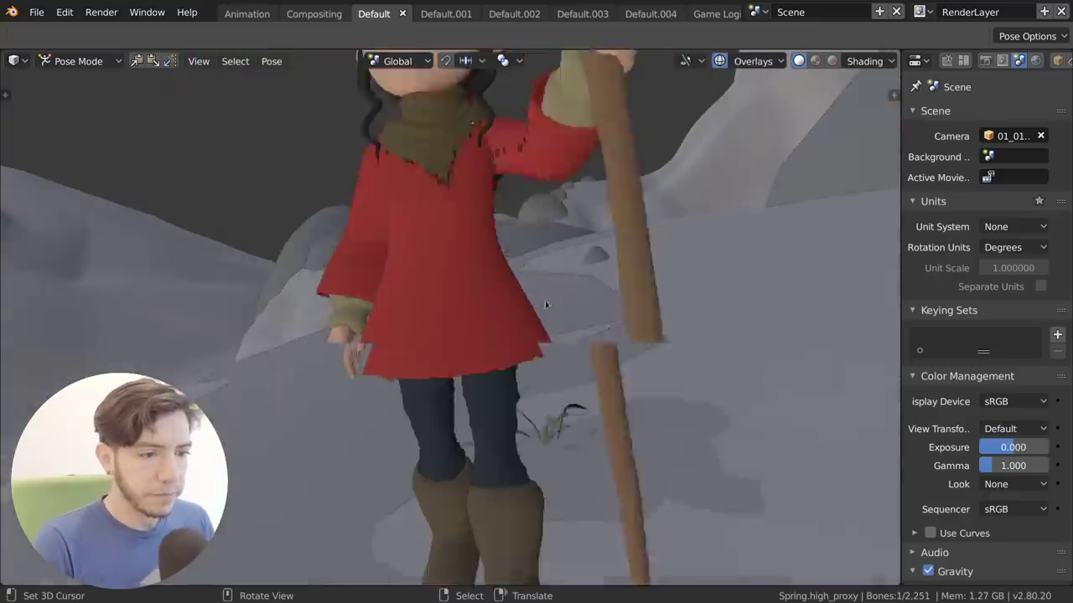
{"action": "scroll", "coordinate": [489, 267], "scroll_direction": "up", "scroll_amount": 1}
{"action": "middle_click_drag", "start_coordinate": [489, 266], "coordinate": [459, 225]}
{"action": "scroll", "coordinate": [406, 186], "scroll_direction": "up", "scroll_amount": 2}
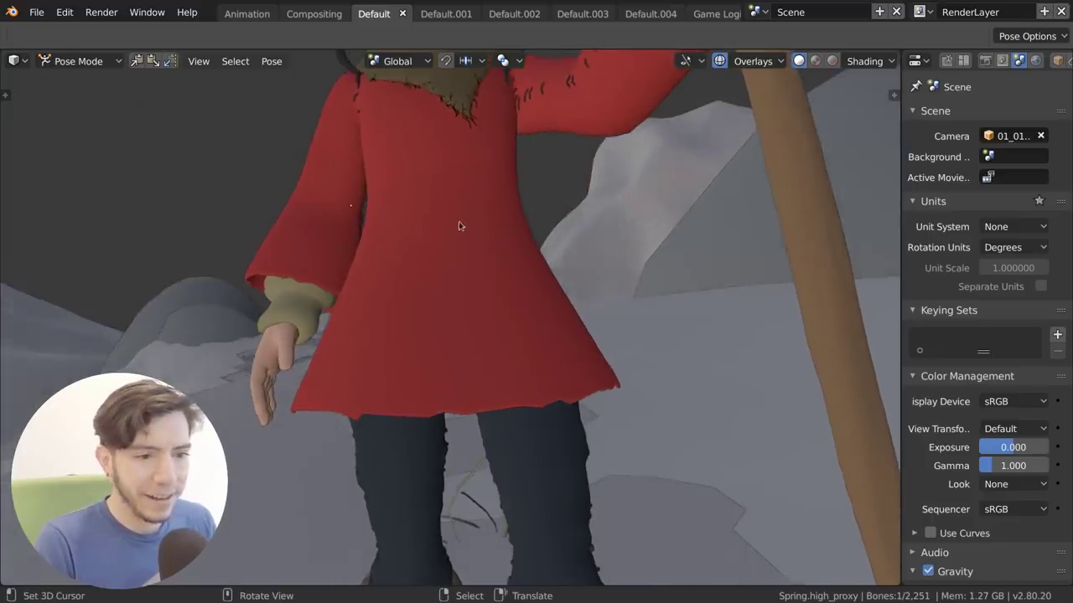
{"action": "scroll", "coordinate": [482, 280], "scroll_direction": "down", "scroll_amount": 5}
{"action": "key", "text": "shift+a"}
{"action": "mouse_move", "coordinate": [528, 319]}
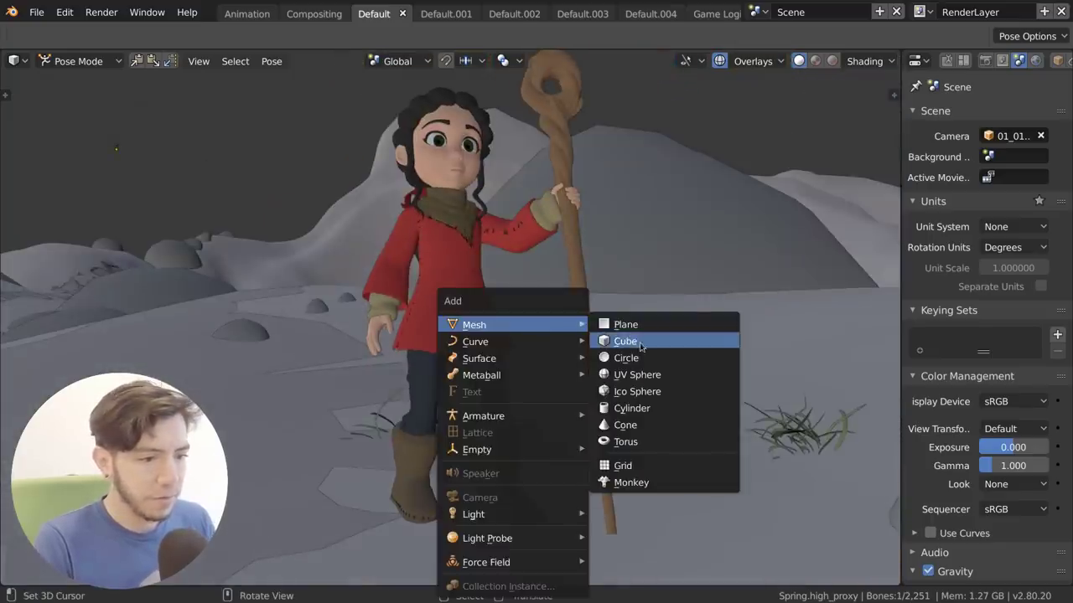
{"action": "left_click", "coordinate": [625, 341]}
Scale the new cube down and place it floating in front of the character, next to her staff.
{"action": "key", "text": "g"}
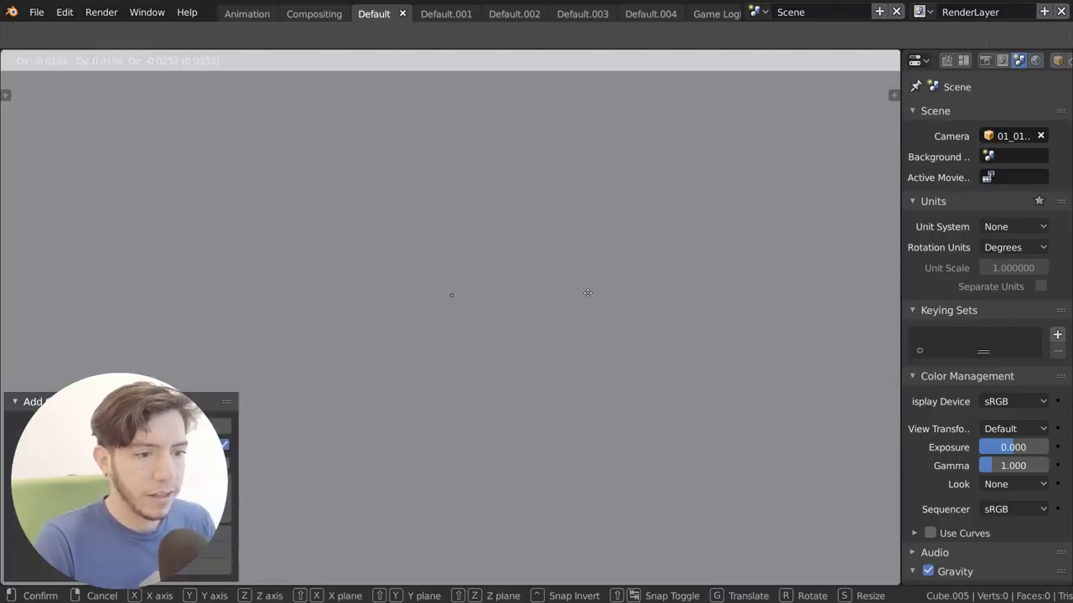
{"action": "left_click", "coordinate": [507, 308]}
{"action": "scroll", "coordinate": [462, 323], "scroll_direction": "down", "scroll_amount": 5}
{"action": "mouse_move", "coordinate": [462, 324]}
{"action": "middle_mouse_down"}
{"action": "mouse_move", "coordinate": [421, 313]}
{"action": "mouse_move", "coordinate": [450, 340]}
{"action": "middle_mouse_up"}
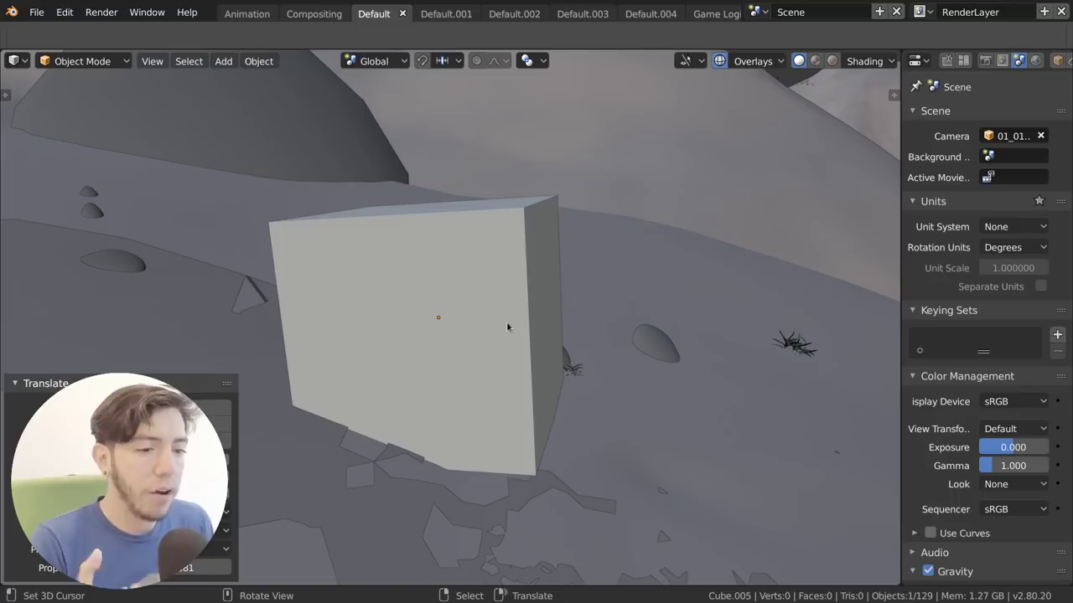
{"action": "key", "text": "s"}
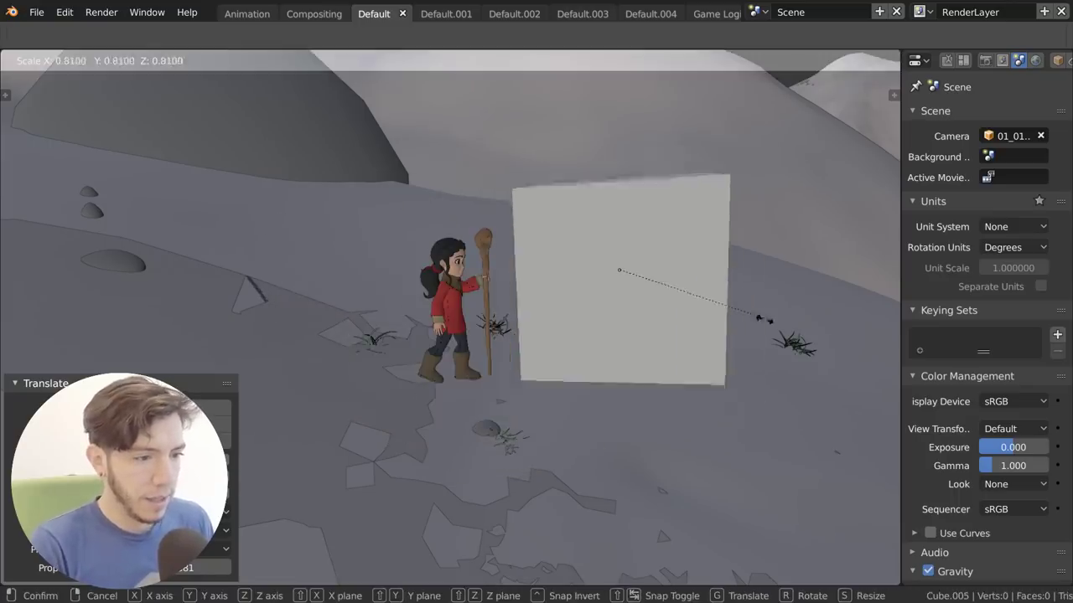
{"action": "left_click", "coordinate": [668, 298]}
{"action": "key", "text": "g"}
{"action": "left_click", "coordinate": [670, 282]}
{"action": "mouse_move", "coordinate": [670, 282]}
{"action": "middle_mouse_down"}
{"action": "mouse_move", "coordinate": [668, 302]}
{"action": "mouse_move", "coordinate": [657, 296]}
{"action": "middle_mouse_up"}
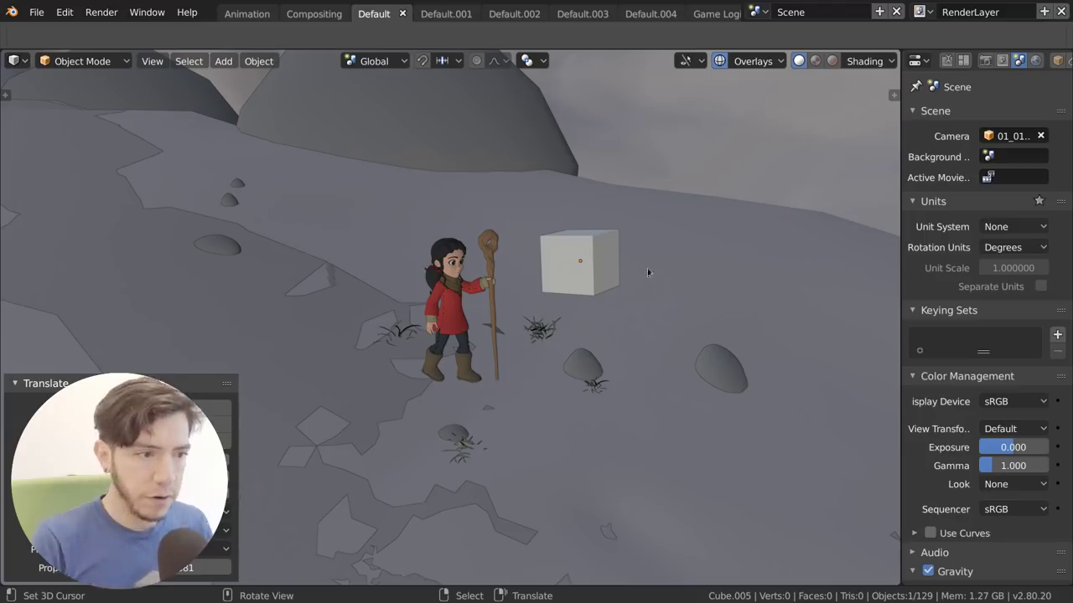
Toggle the Origins overlay off and on to compare the cube with and without its origin dot.
{"action": "left_click", "coordinate": [752, 61]}
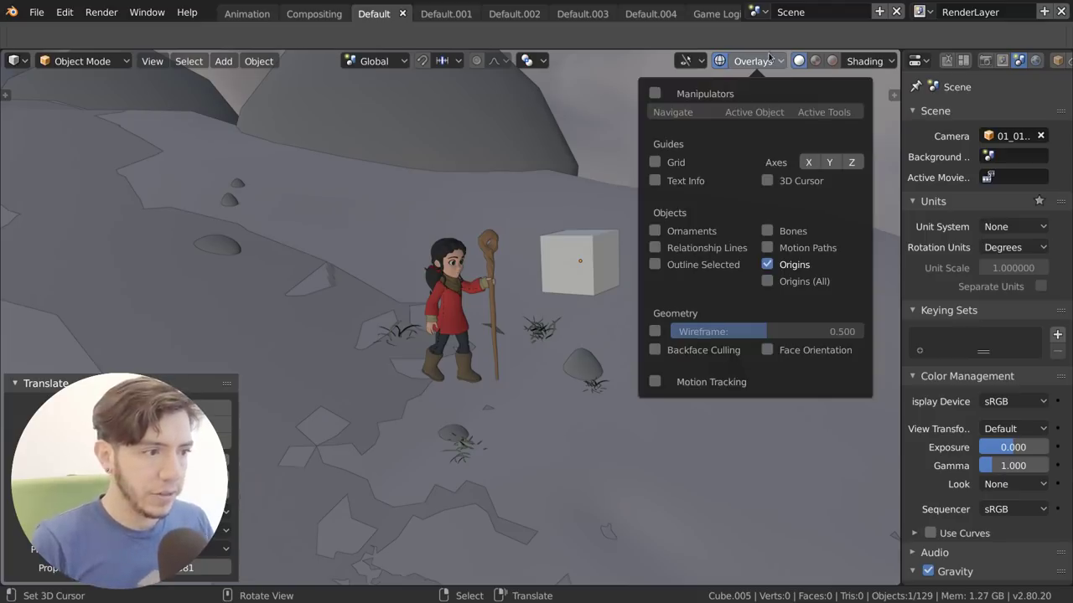
{"action": "left_click", "coordinate": [786, 265]}
{"action": "left_click", "coordinate": [792, 265]}
{"action": "left_click", "coordinate": [797, 266]}
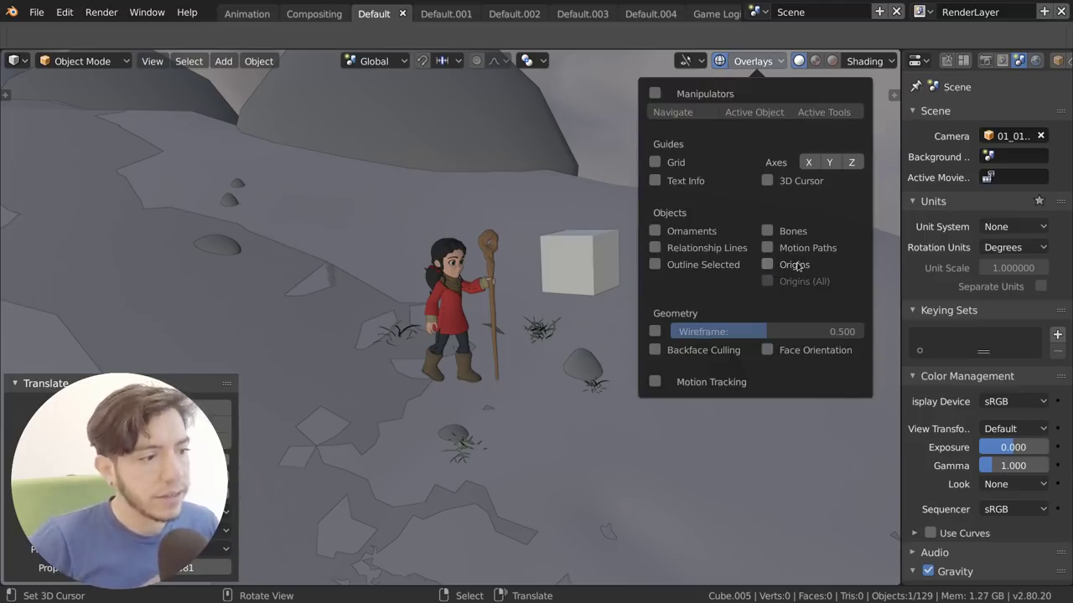
{"action": "left_click", "coordinate": [797, 266]}
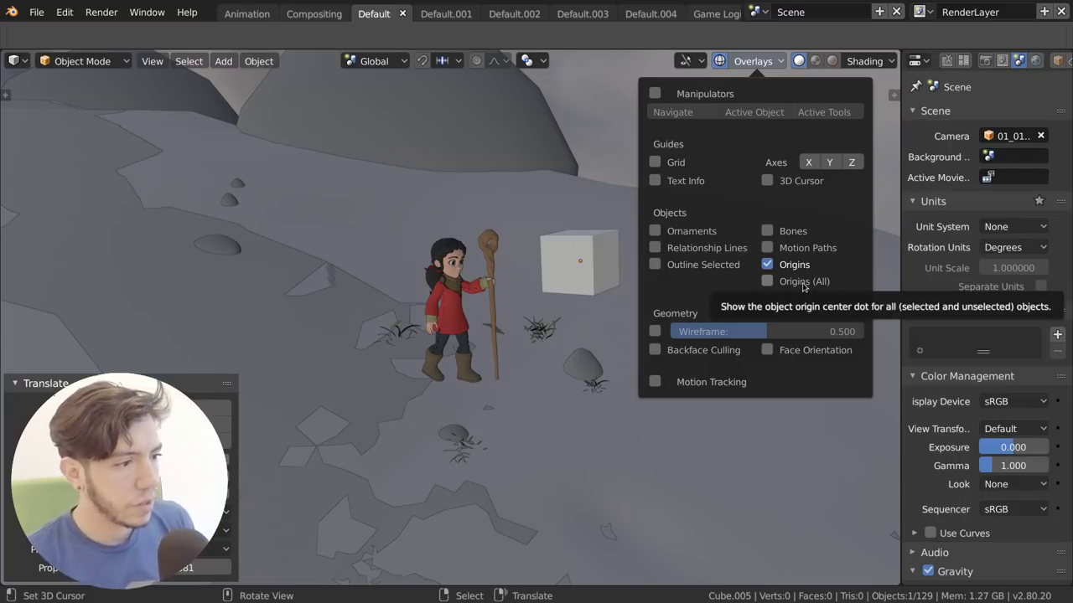
Turn the Origins (All) overlay on and off again, and leave the Origins overlay disabled.
{"action": "left_click", "coordinate": [803, 283]}
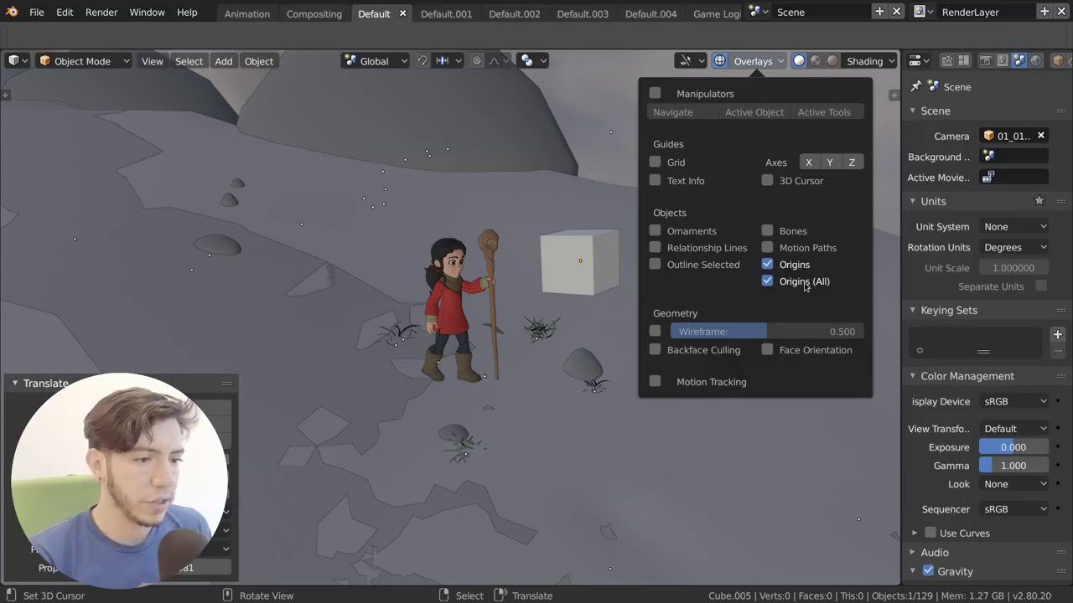
{"action": "left_click", "coordinate": [804, 285]}
{"action": "left_click", "coordinate": [801, 267]}
{"action": "left_click", "coordinate": [802, 268]}
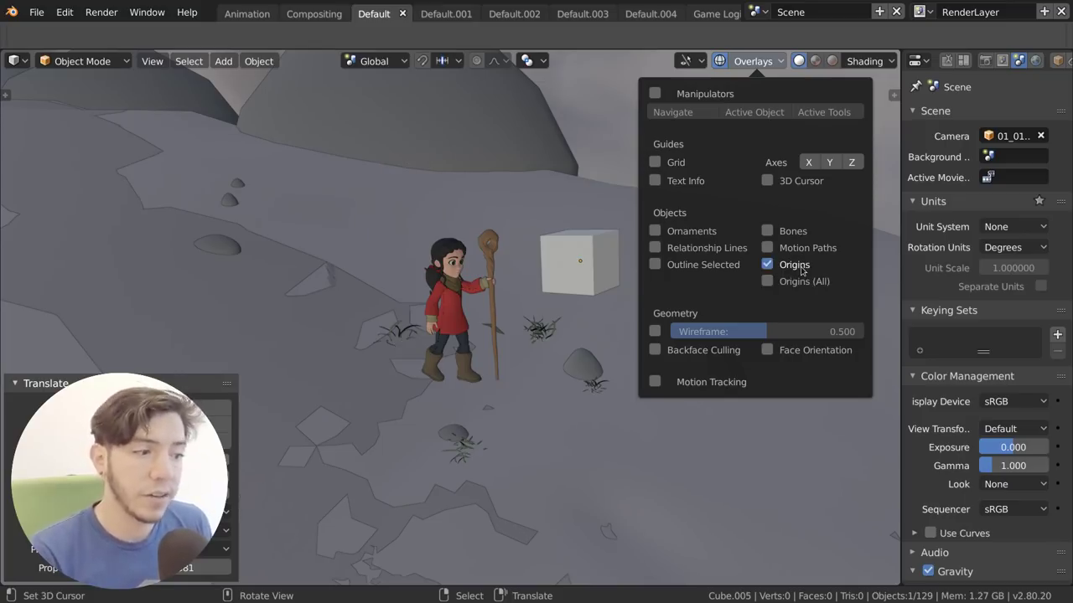
{"action": "left_click", "coordinate": [802, 269]}
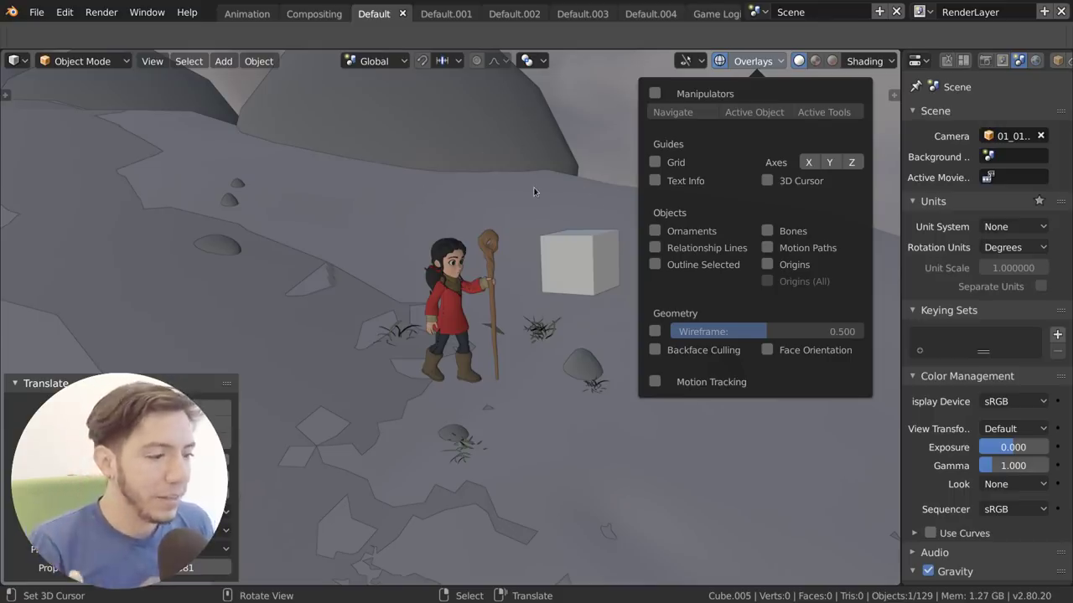
Enable the Bones overlay and switch the character's rig Spring.high_proxy to Pose Mode.
{"action": "left_click", "coordinate": [793, 232]}
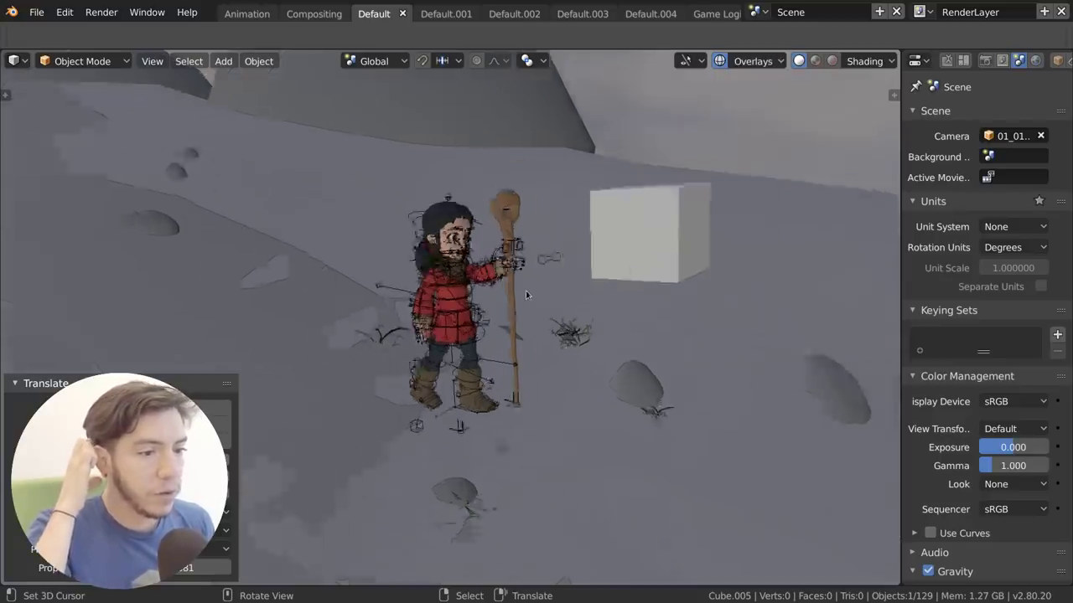
{"action": "scroll", "coordinate": [526, 291], "scroll_direction": "up", "scroll_amount": 8}
{"action": "left_click", "coordinate": [779, 60]}
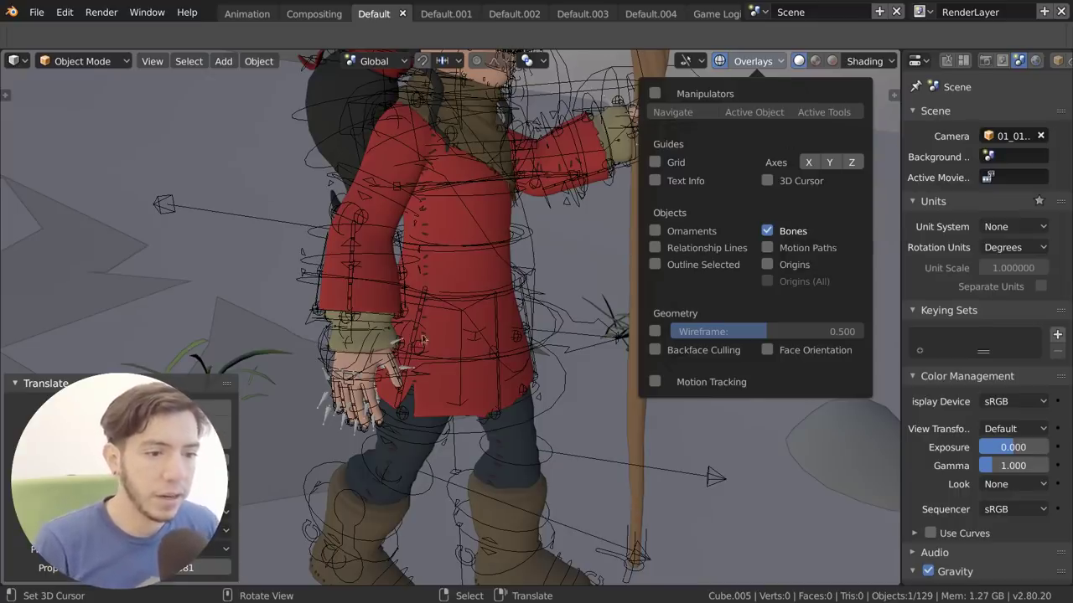
{"action": "left_click", "coordinate": [364, 352]}
{"action": "key", "text": "ctrl+Tab"}
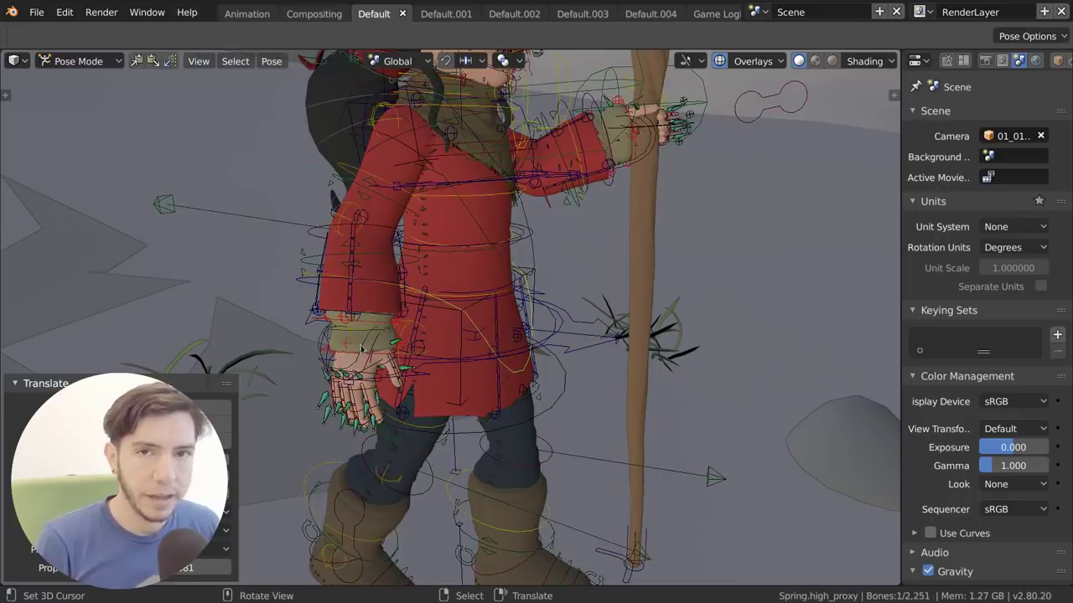
Disable the Bones overlay and enable the Ornaments overlay.
{"action": "left_click", "coordinate": [751, 60]}
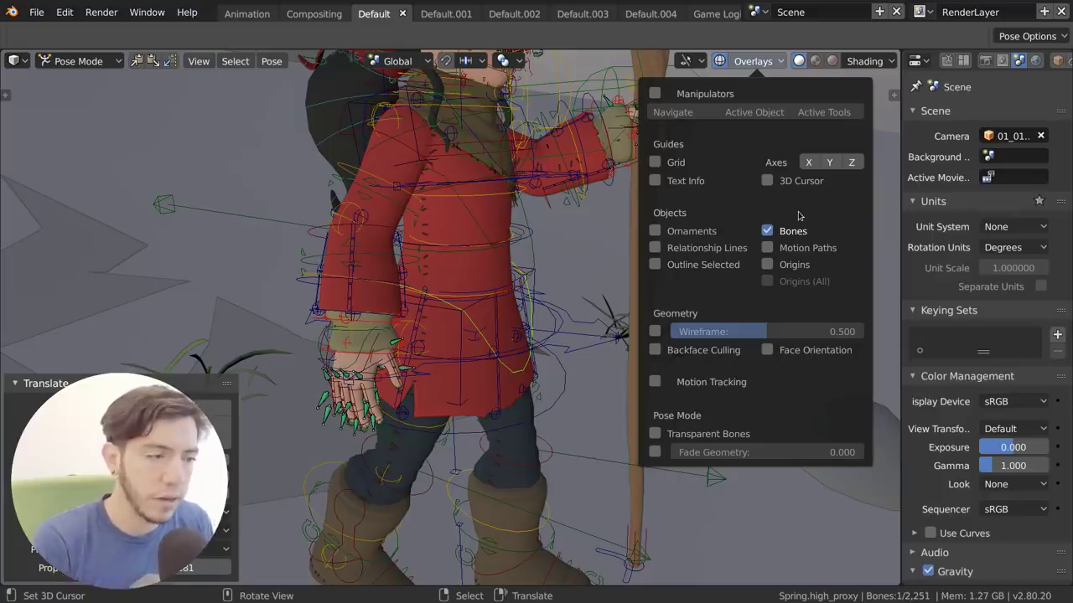
{"action": "left_click", "coordinate": [795, 233]}
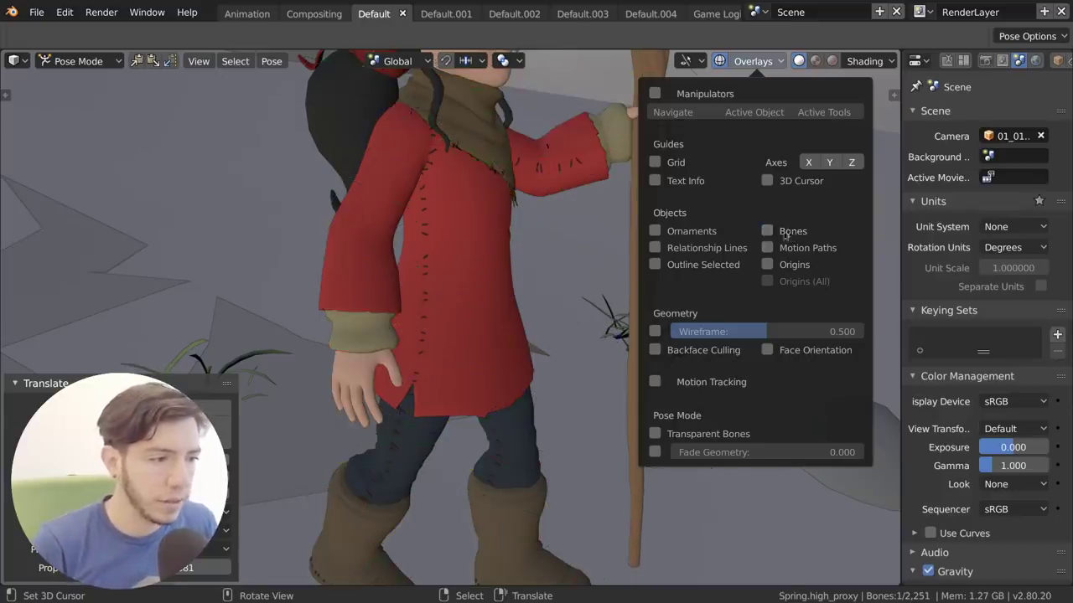
{"action": "left_click", "coordinate": [703, 234]}
{"action": "scroll", "coordinate": [502, 318], "scroll_direction": "down", "scroll_amount": 10}
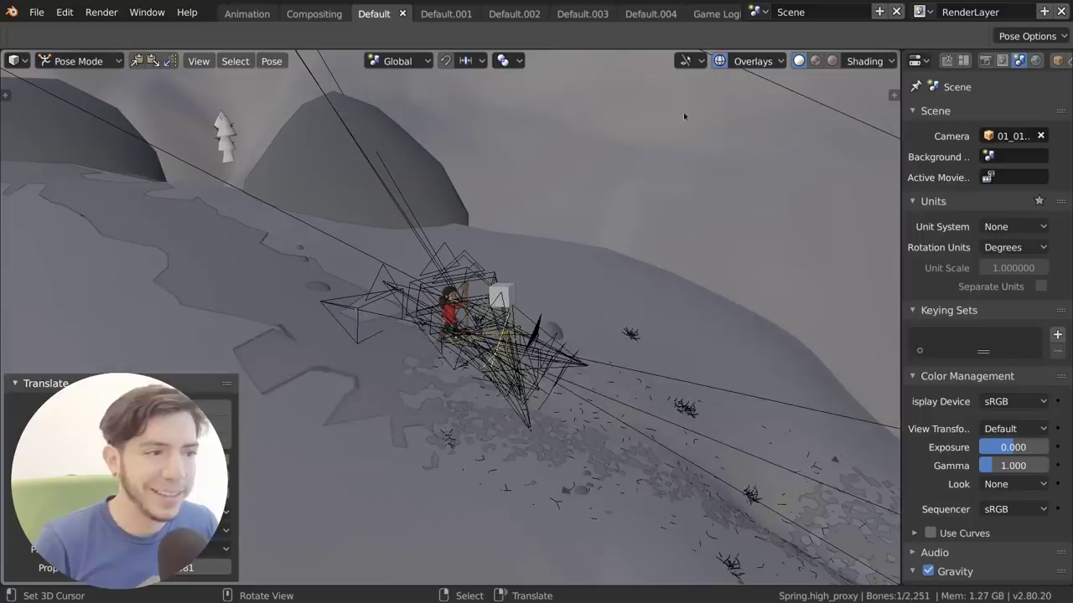
{"action": "left_click", "coordinate": [751, 60]}
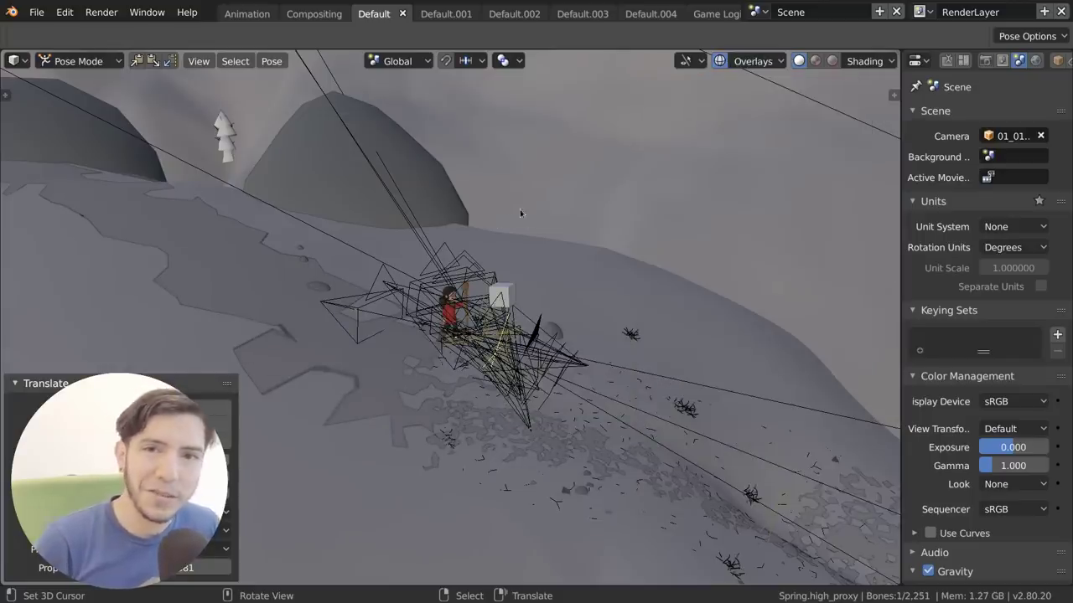
Examine the ornaments around the character, disable the Ornaments overlay, and turn the Grid on and off again.
{"action": "middle_click_drag", "start_coordinate": [575, 316], "coordinate": [444, 372]}
{"action": "scroll", "coordinate": [505, 391], "scroll_direction": "up", "scroll_amount": 5}
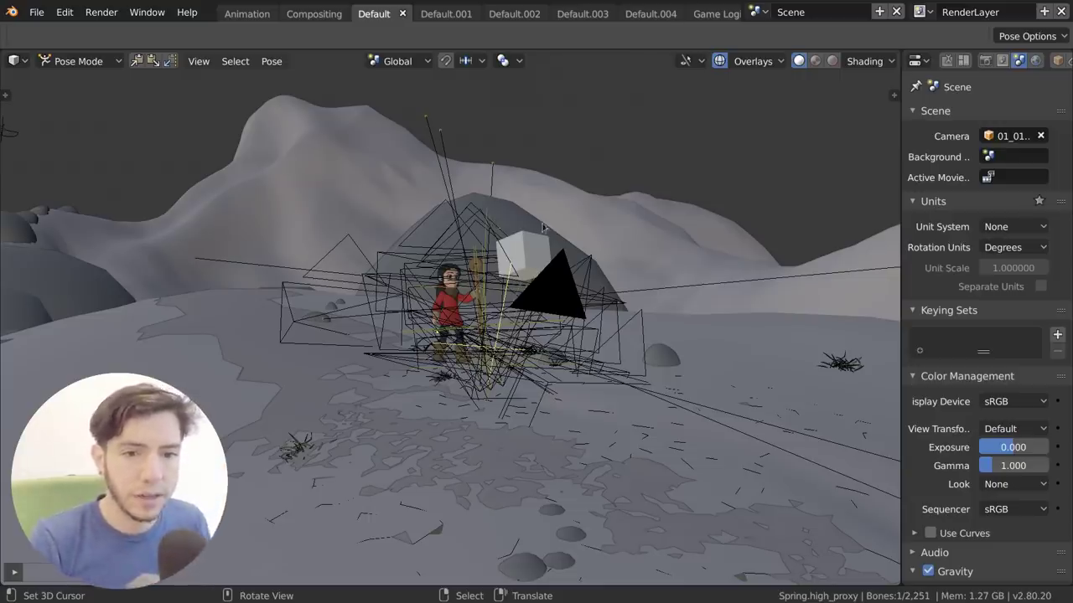
{"action": "middle_click_drag", "start_coordinate": [626, 316], "coordinate": [603, 355]}
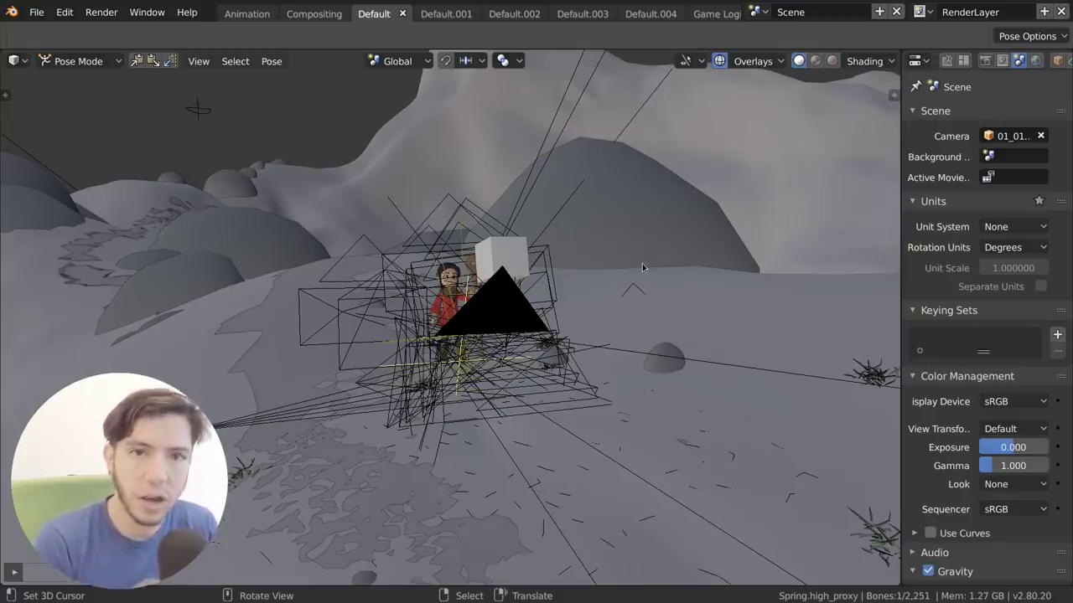
{"action": "middle_click_drag", "start_coordinate": [482, 322], "coordinate": [551, 201]}
{"action": "left_click", "coordinate": [753, 61]}
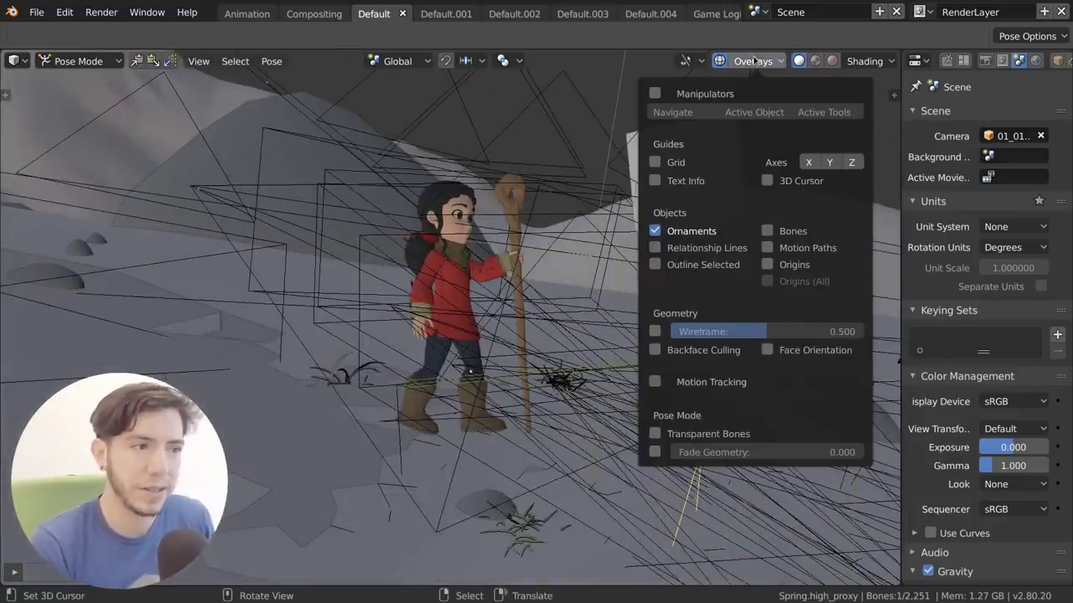
{"action": "left_click", "coordinate": [702, 235]}
{"action": "left_click", "coordinate": [703, 236]}
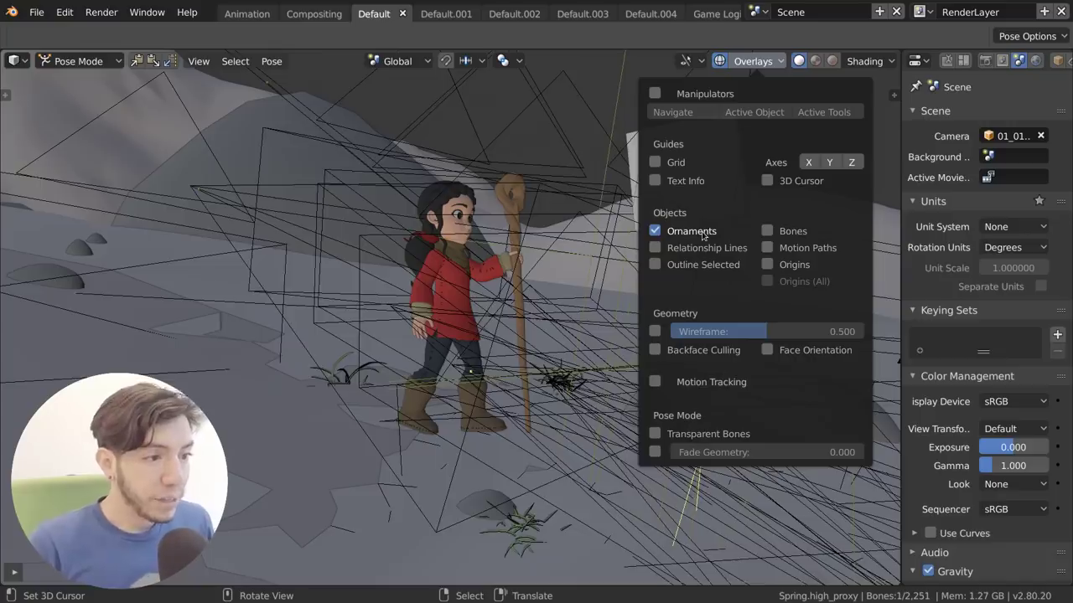
{"action": "left_click", "coordinate": [702, 235]}
{"action": "left_click", "coordinate": [679, 163]}
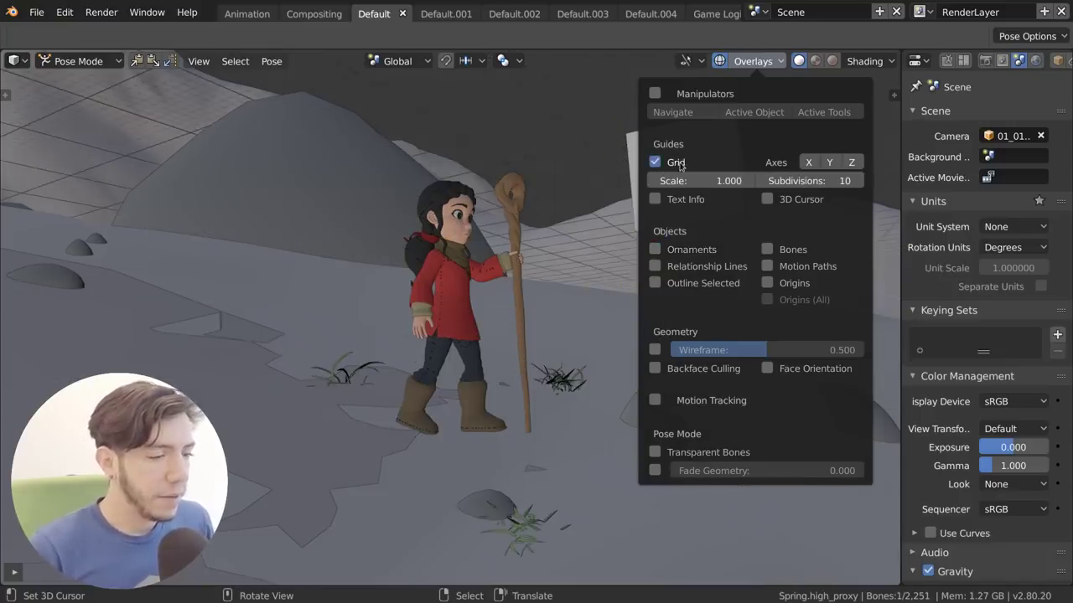
{"action": "left_click", "coordinate": [681, 163]}
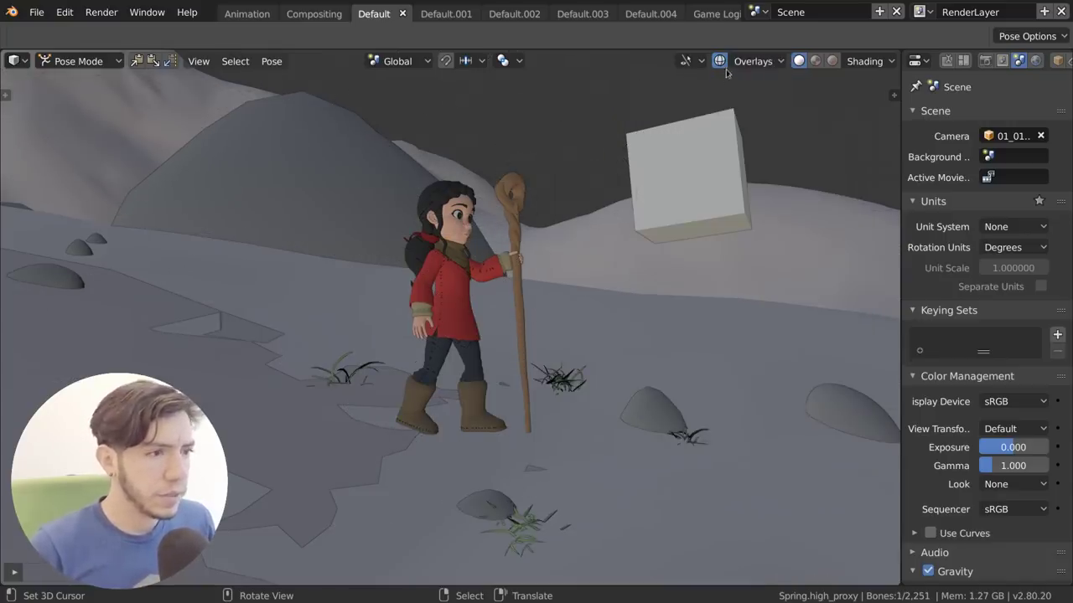
Enable the Manipulators in the viewport overlays.
{"action": "left_click", "coordinate": [753, 62]}
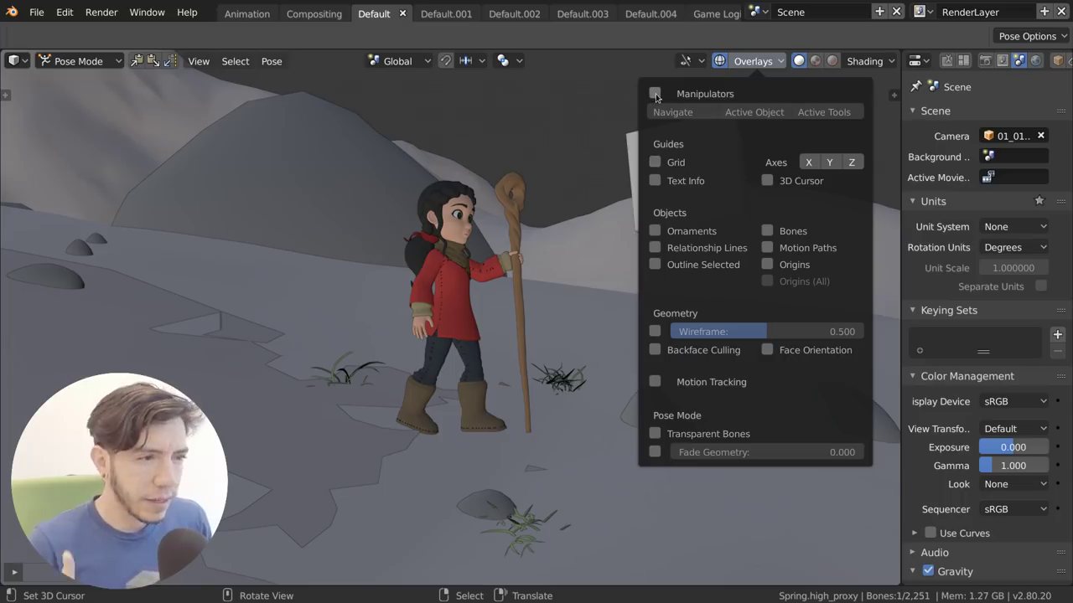
{"action": "left_click", "coordinate": [656, 94]}
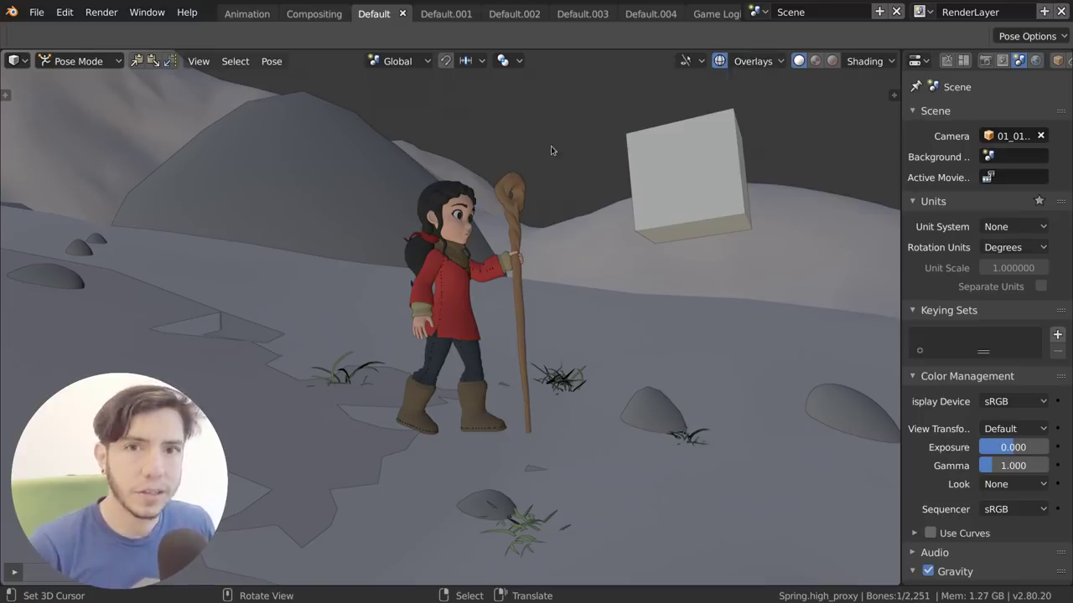
{"action": "left_click", "coordinate": [742, 65]}
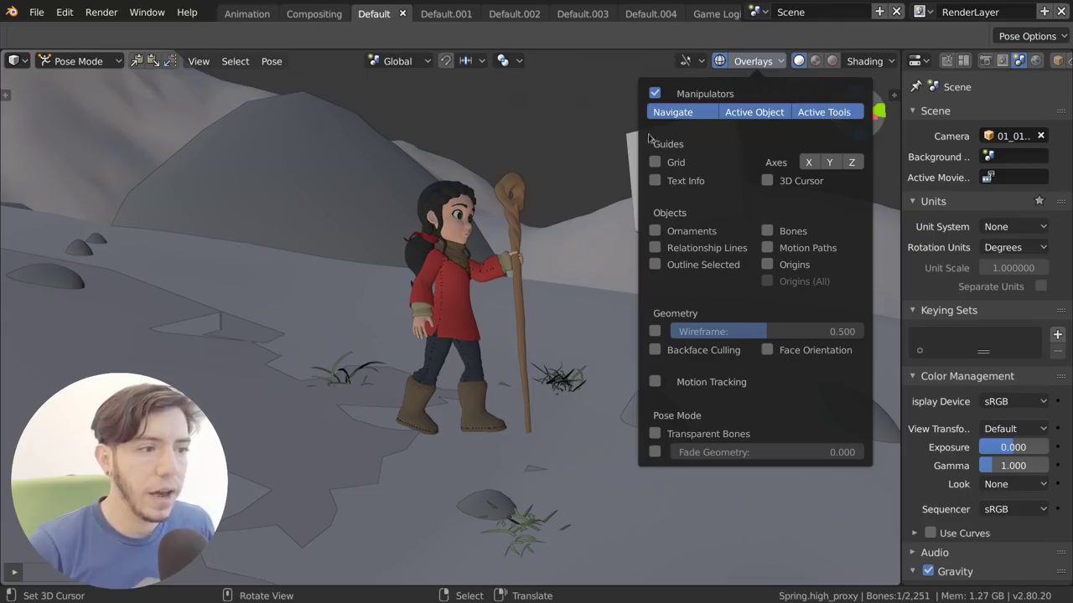
Toggle the Navigate manipulator off and on, and rotate the view around the character with the navigation gizmo.
{"action": "left_click", "coordinate": [670, 113]}
{"action": "left_click", "coordinate": [671, 113]}
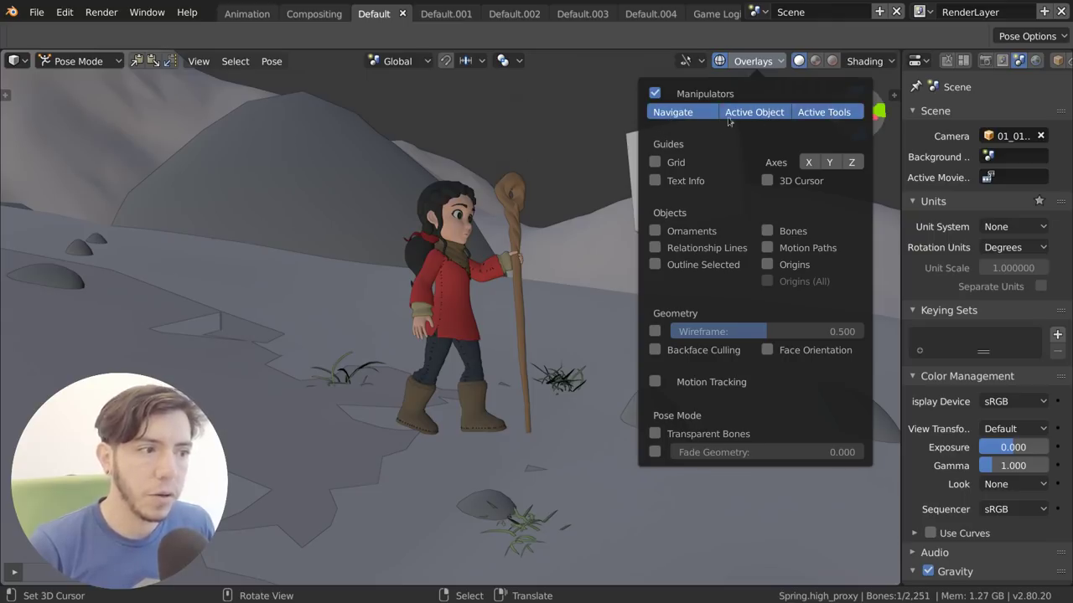
{"action": "left_click", "coordinate": [683, 115]}
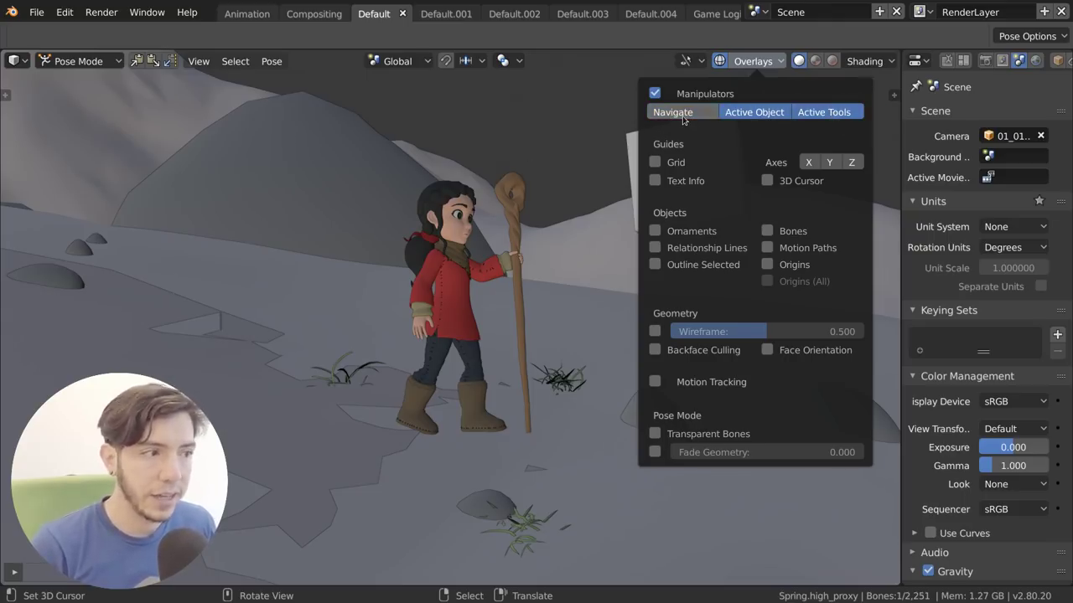
{"action": "left_click", "coordinate": [686, 114]}
{"action": "left_click", "coordinate": [897, 62]}
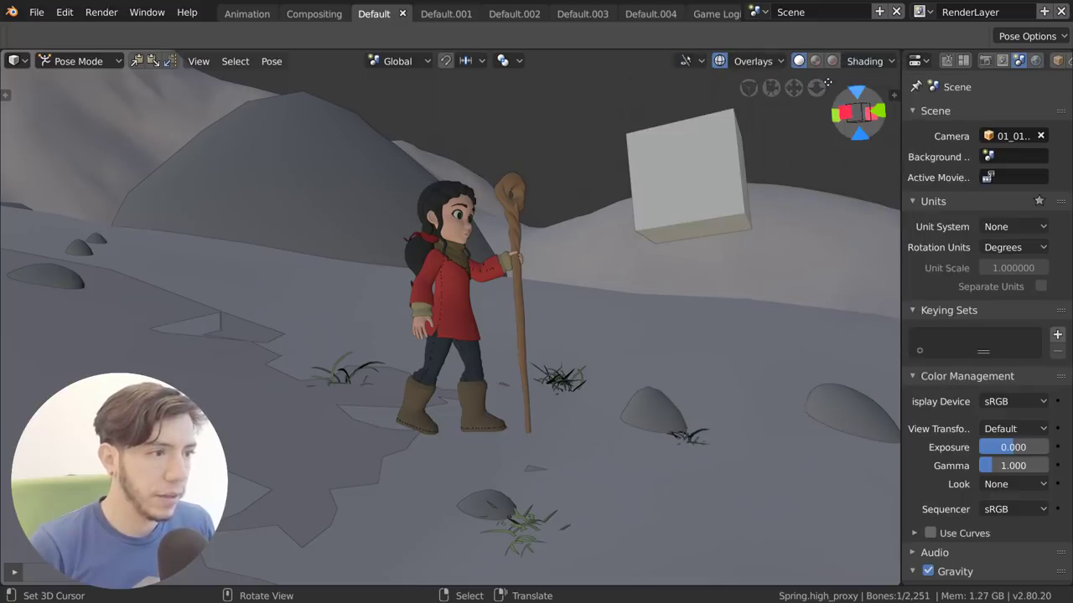
{"action": "mouse_move", "coordinate": [857, 112]}
{"action": "left_mouse_down"}
{"action": "mouse_move", "coordinate": [846, 134]}
{"action": "mouse_move", "coordinate": [863, 109]}
{"action": "mouse_move", "coordinate": [854, 115]}
{"action": "left_mouse_up"}
Split the 3D viewport horizontally into two stacked viewports.
{"action": "left_click", "coordinate": [780, 60]}
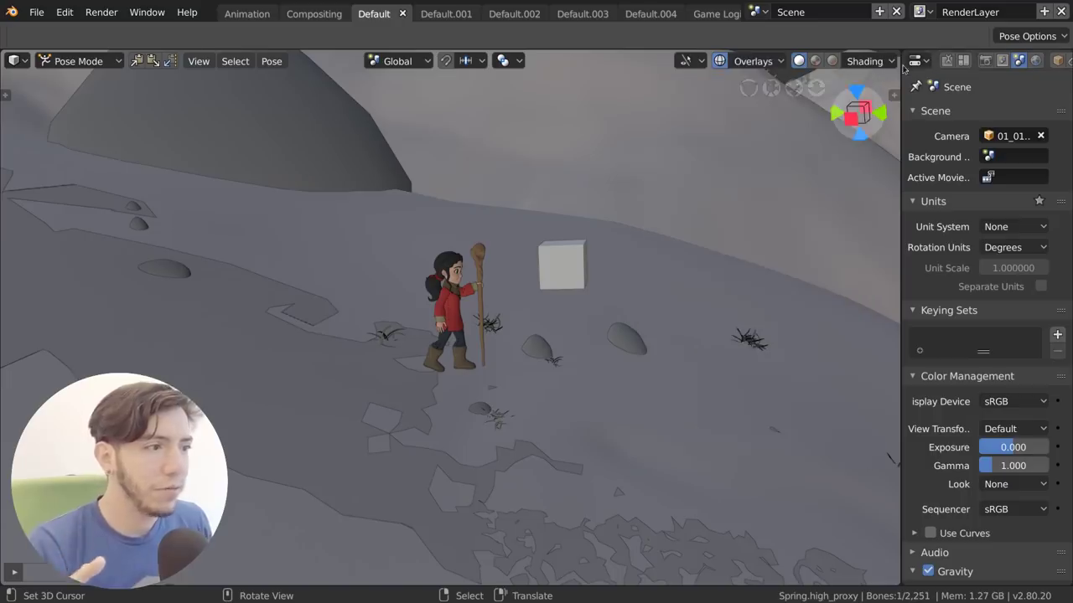
{"action": "left_click", "coordinate": [737, 300]}
{"action": "left_click", "coordinate": [735, 309]}
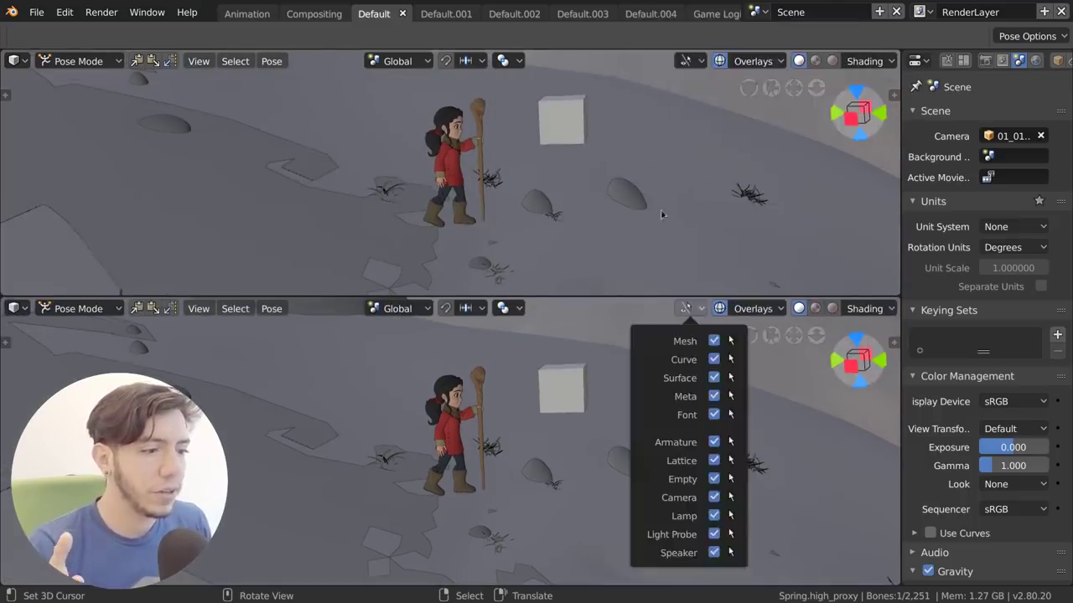
Enlarge the lower viewport and turn off its Navigate manipulator in the overlays.
{"action": "left_click", "coordinate": [751, 309]}
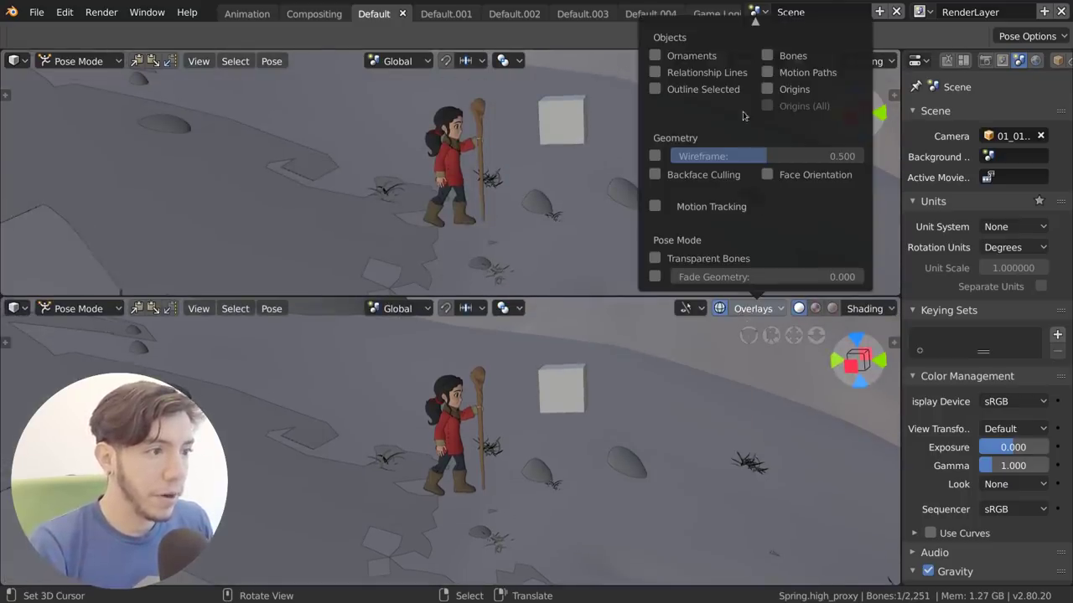
{"action": "scroll", "coordinate": [759, 25], "scroll_direction": "up", "scroll_amount": 1}
{"action": "scroll", "coordinate": [757, 23], "scroll_direction": "down", "scroll_amount": 1}
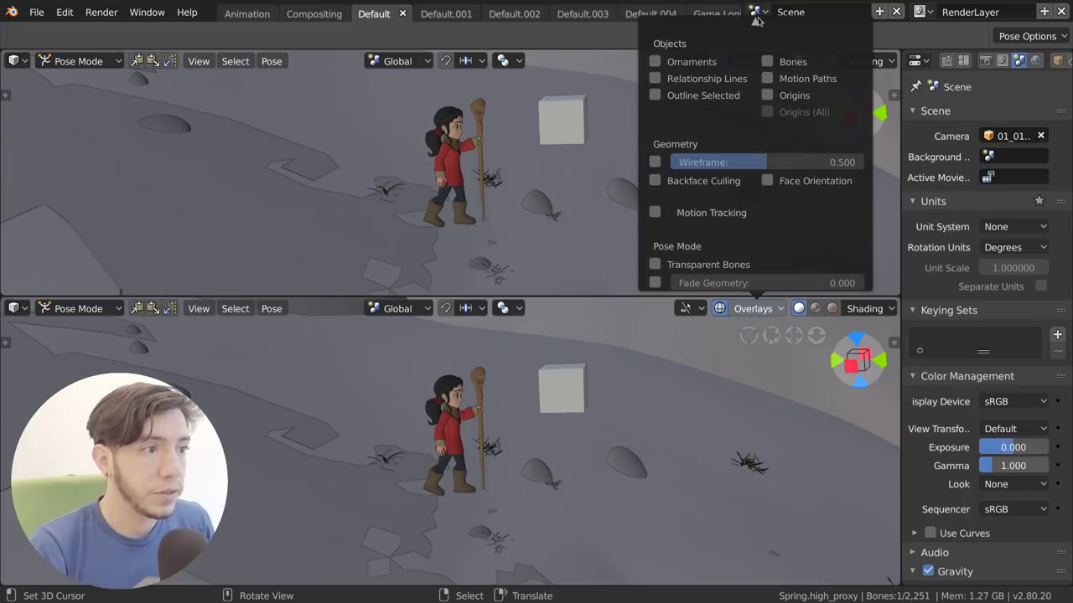
{"action": "left_click_drag", "start_coordinate": [763, 295], "coordinate": [754, 244]}
{"action": "left_click", "coordinate": [753, 256]}
{"action": "left_click", "coordinate": [679, 307]}
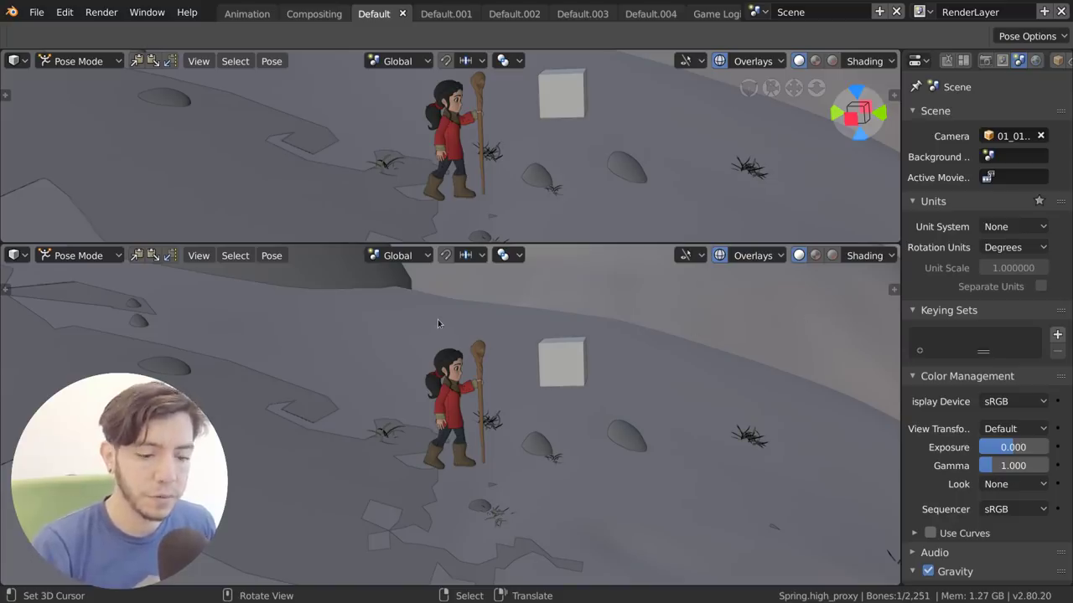
In the user preferences, switch the 3D Viewport Axis to Simple Axis and back to Interactive Navigation, and return to the scene.
{"action": "key", "text": "F4"}
{"action": "key", "text": "F4"}
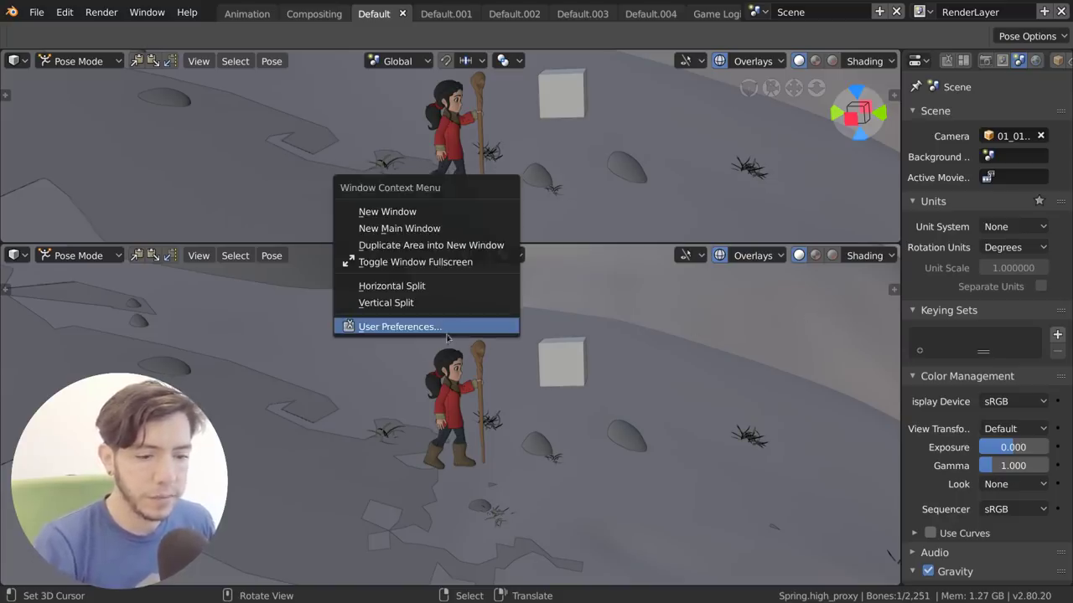
{"action": "left_click", "coordinate": [445, 329]}
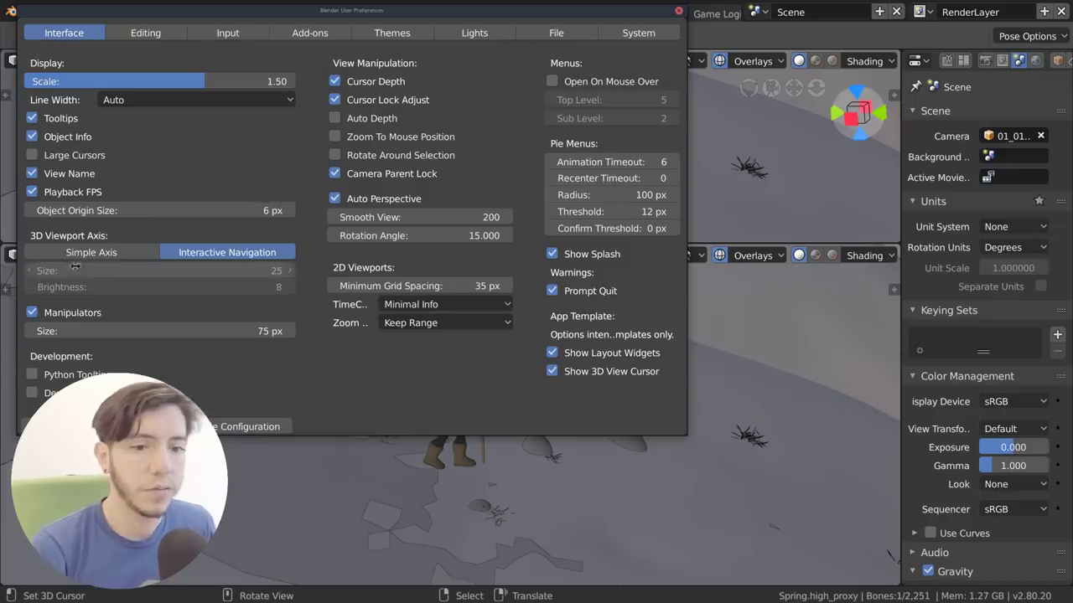
{"action": "left_click", "coordinate": [124, 256]}
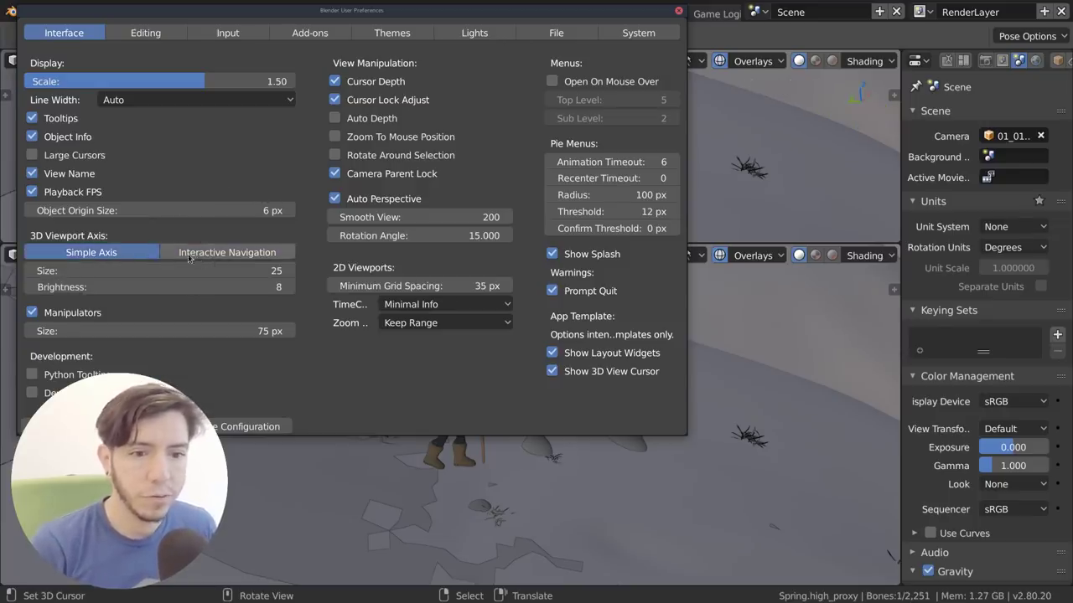
{"action": "left_click", "coordinate": [172, 255]}
{"action": "left_click", "coordinate": [147, 253]}
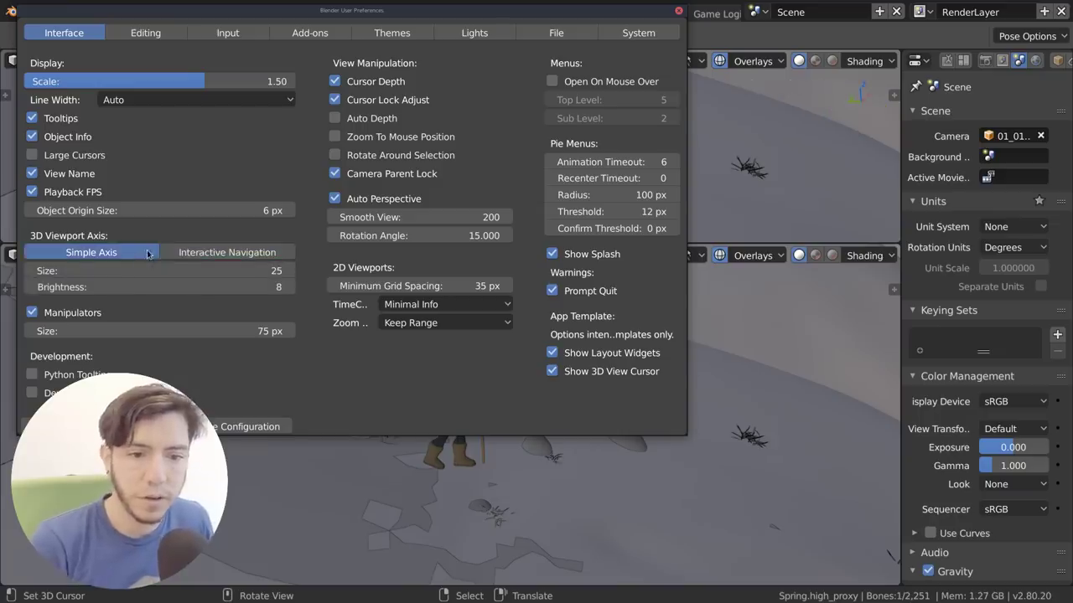
{"action": "left_click", "coordinate": [197, 256]}
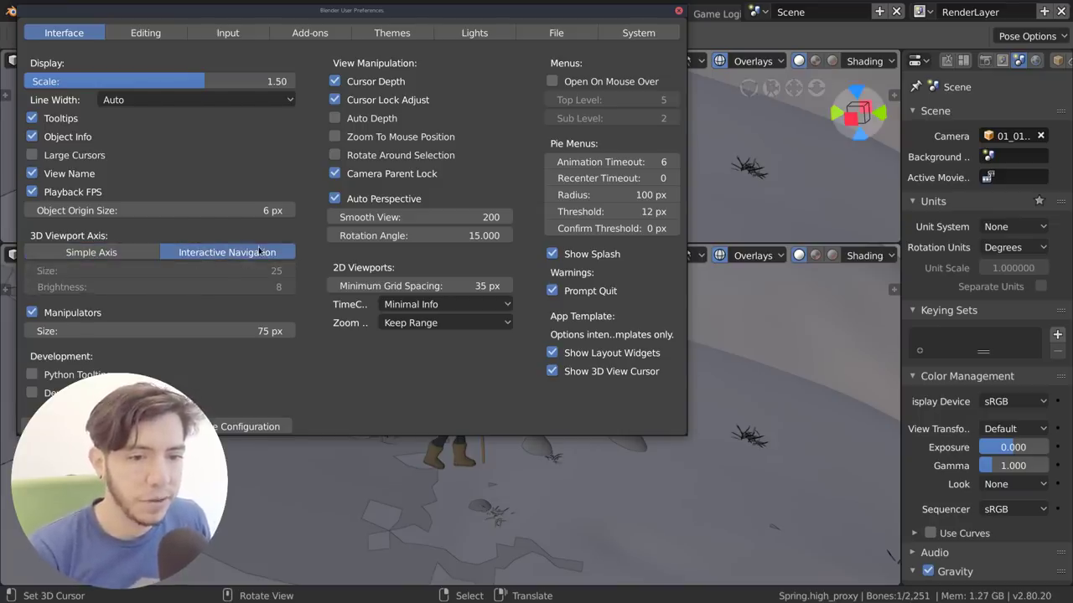
{"action": "left_click", "coordinate": [753, 194]}
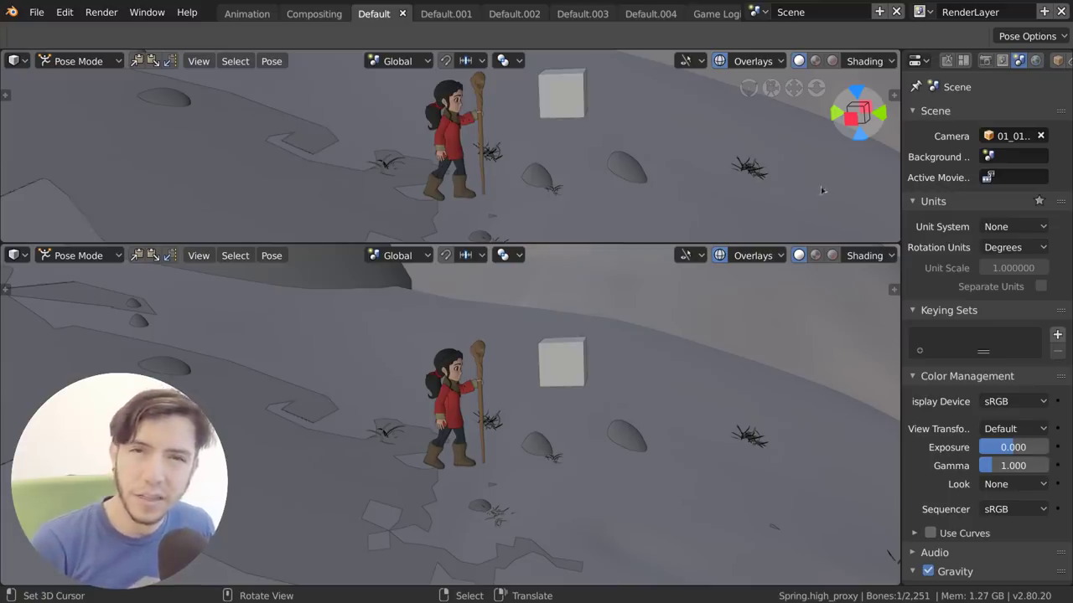
Look at the scene in the upper viewport from the bottom view, the front view and an angled view of the character.
{"action": "middle_click_drag", "start_coordinate": [821, 186], "coordinate": [820, 155]}
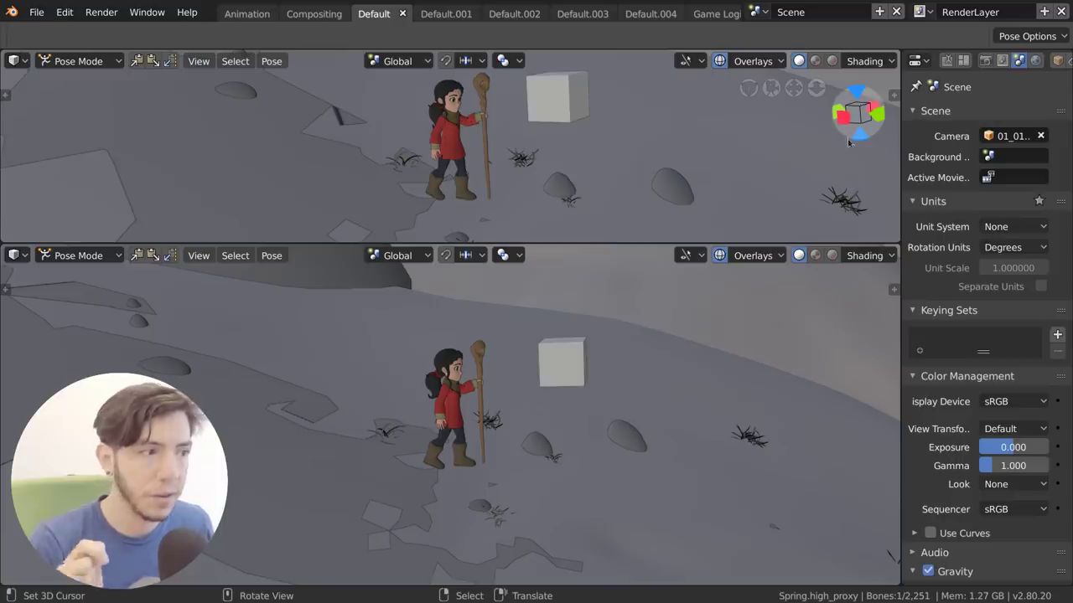
{"action": "left_click", "coordinate": [855, 133]}
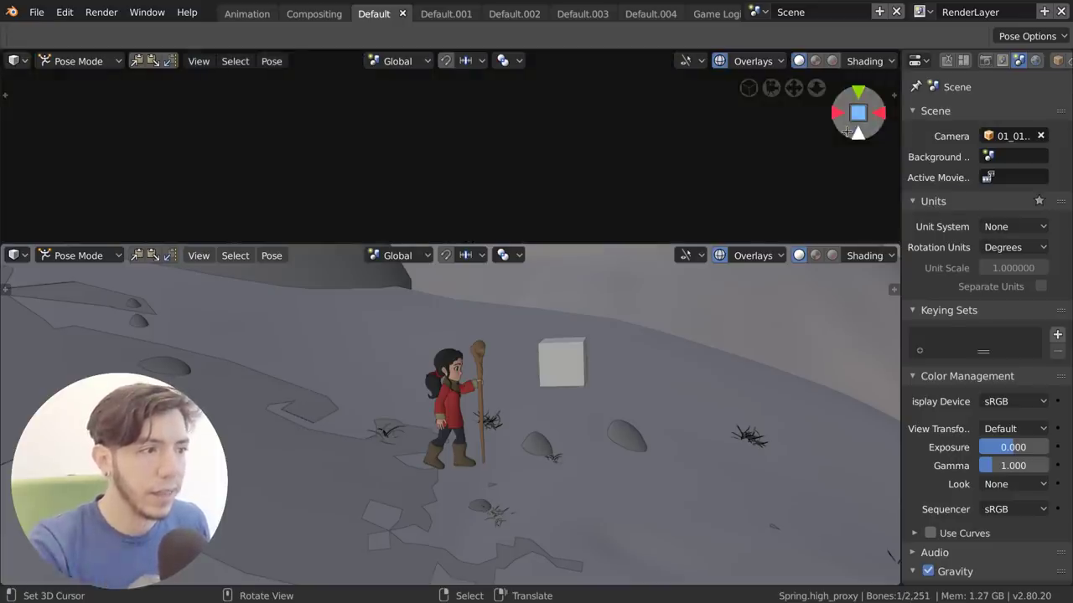
{"action": "middle_click_drag", "start_coordinate": [827, 151], "coordinate": [534, 125]}
{"action": "scroll", "coordinate": [535, 125], "scroll_direction": "up", "scroll_amount": 2}
{"action": "scroll", "coordinate": [535, 124], "scroll_direction": "up", "scroll_amount": 2}
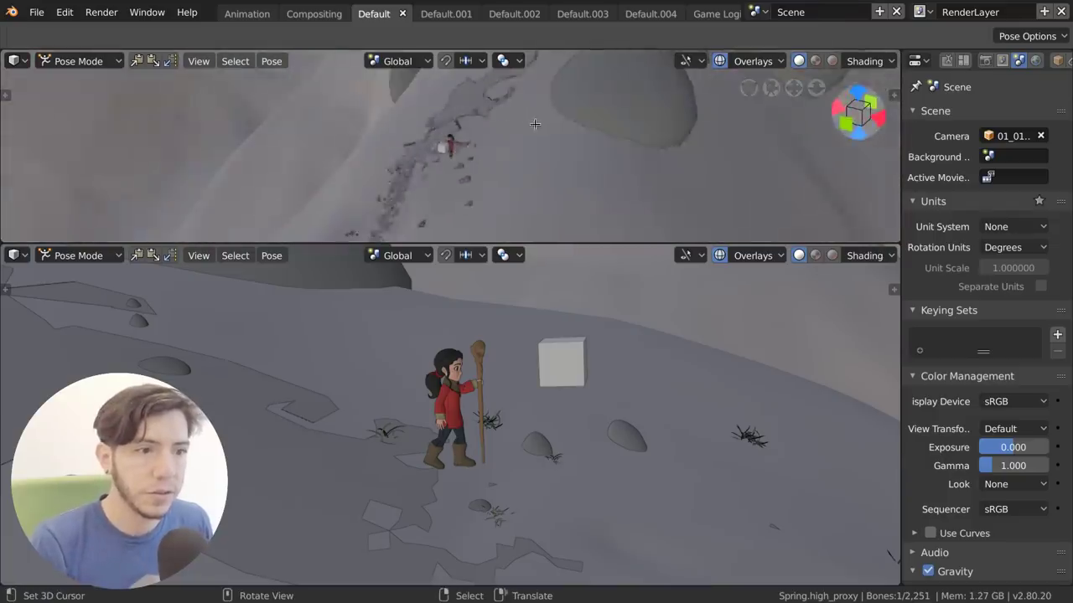
{"action": "key", "text": "KP_1"}
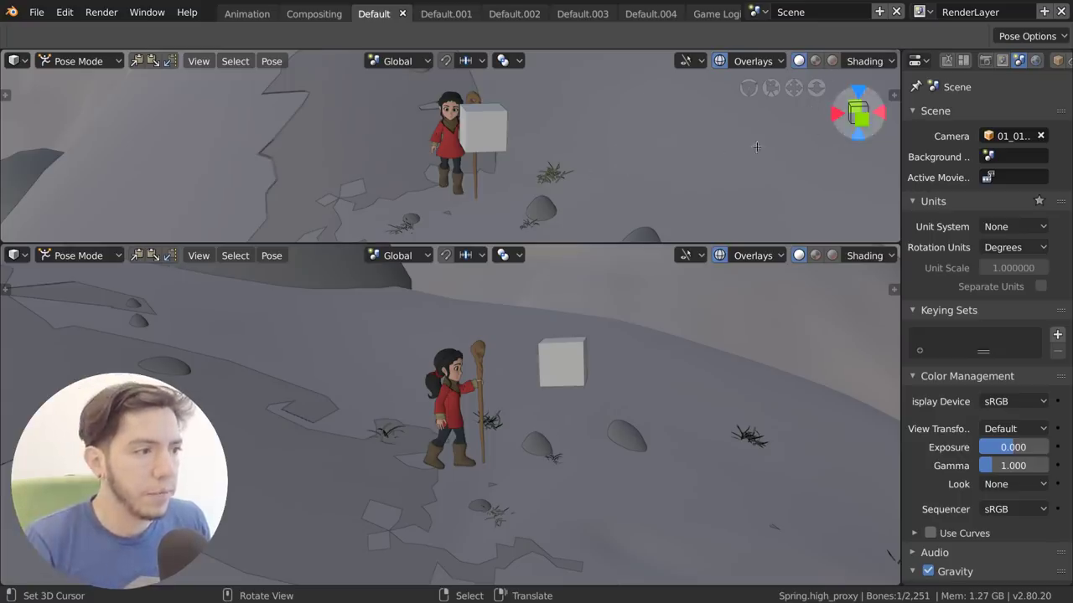
{"action": "middle_click_drag", "start_coordinate": [756, 146], "coordinate": [726, 169]}
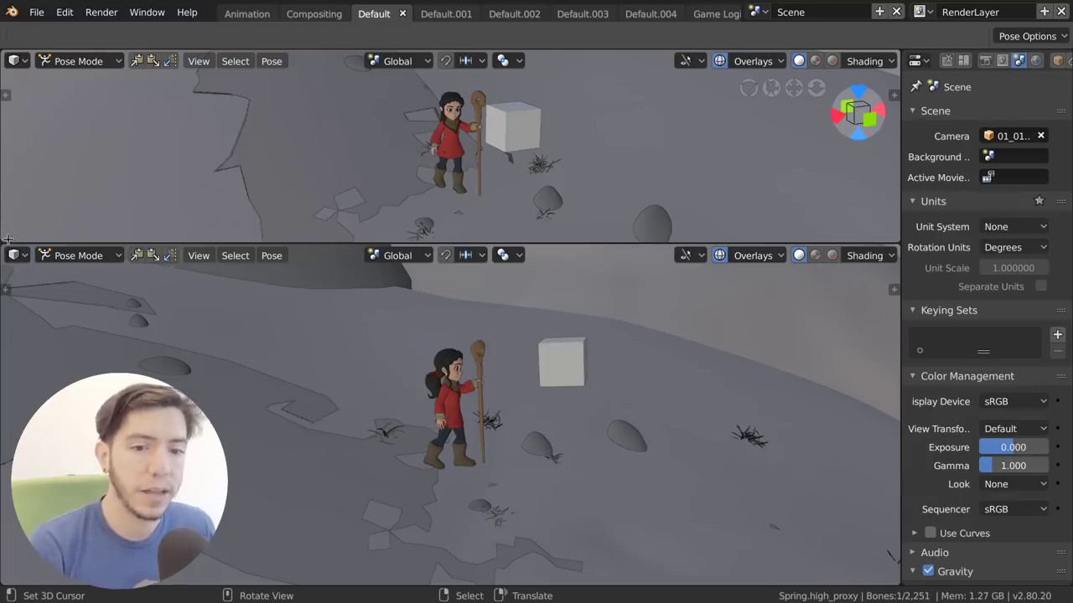
Merge the two viewports into one by expanding the upper one, and toggle the Active Tools manipulators off and on.
{"action": "left_click_drag", "start_coordinate": [5, 241], "coordinate": [352, 361]}
{"action": "left_click", "coordinate": [767, 60]}
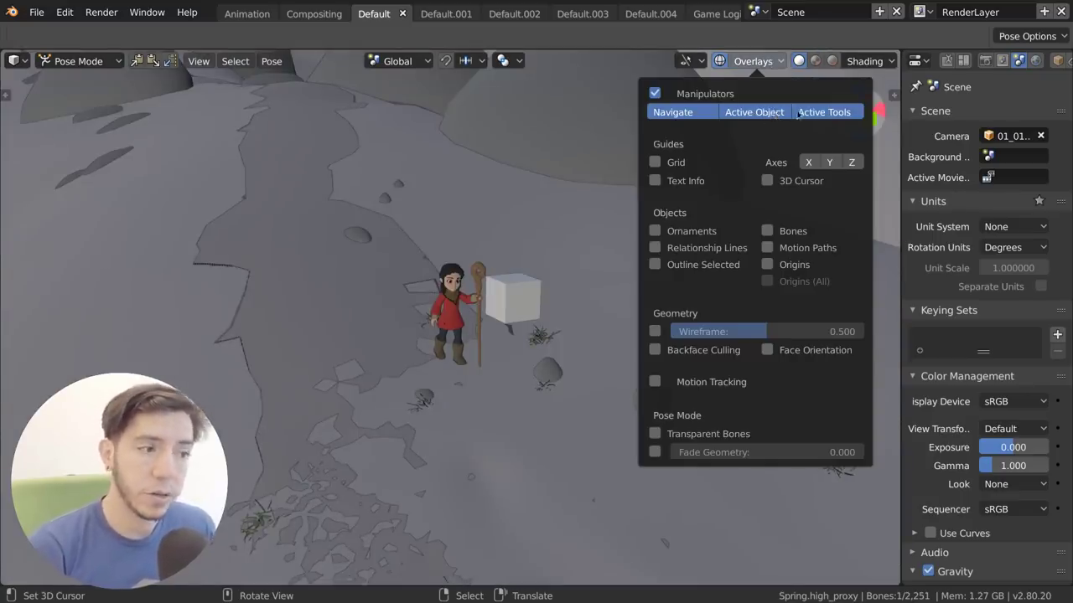
{"action": "left_click", "coordinate": [845, 112]}
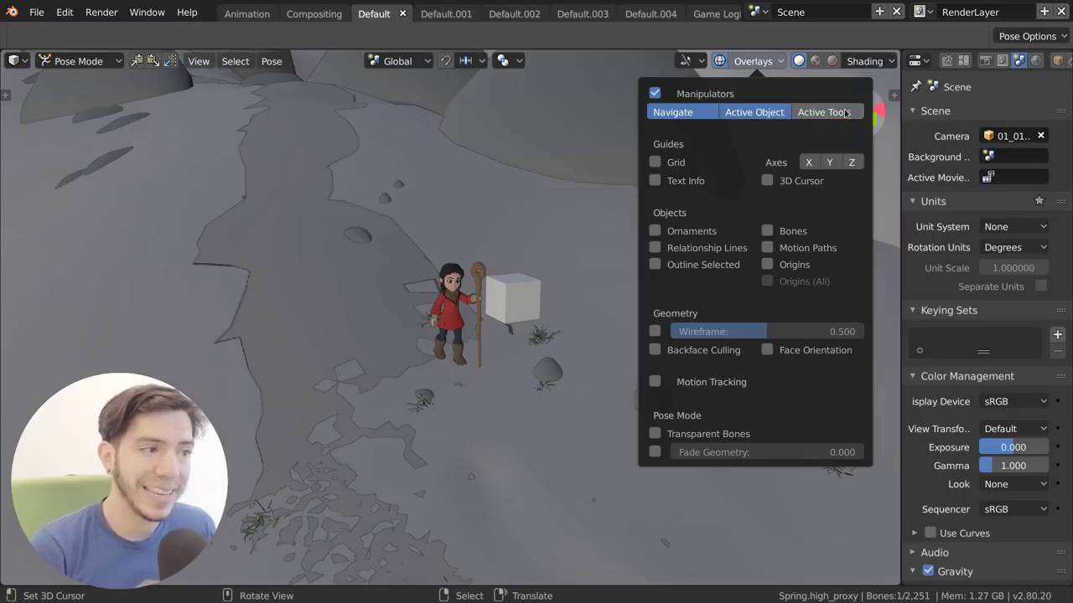
{"action": "left_click", "coordinate": [845, 112]}
Select the white cube beside the character in Object Mode and activate the Transform tool from a narrowed toolbar.
{"action": "left_click", "coordinate": [486, 296]}
{"action": "middle_click_drag", "start_coordinate": [486, 296], "coordinate": [517, 303]}
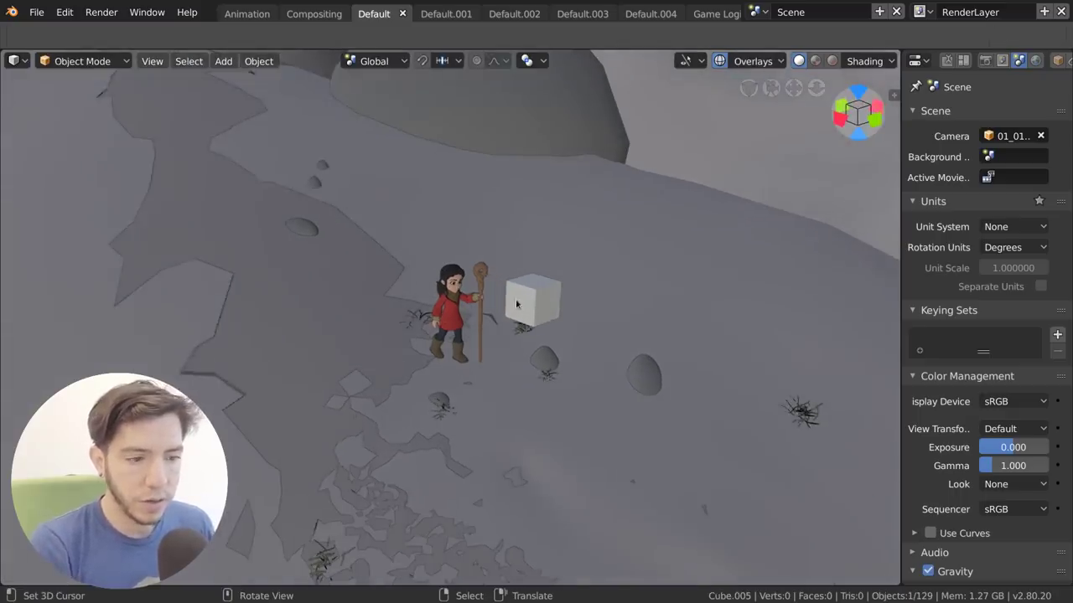
{"action": "key", "text": "t"}
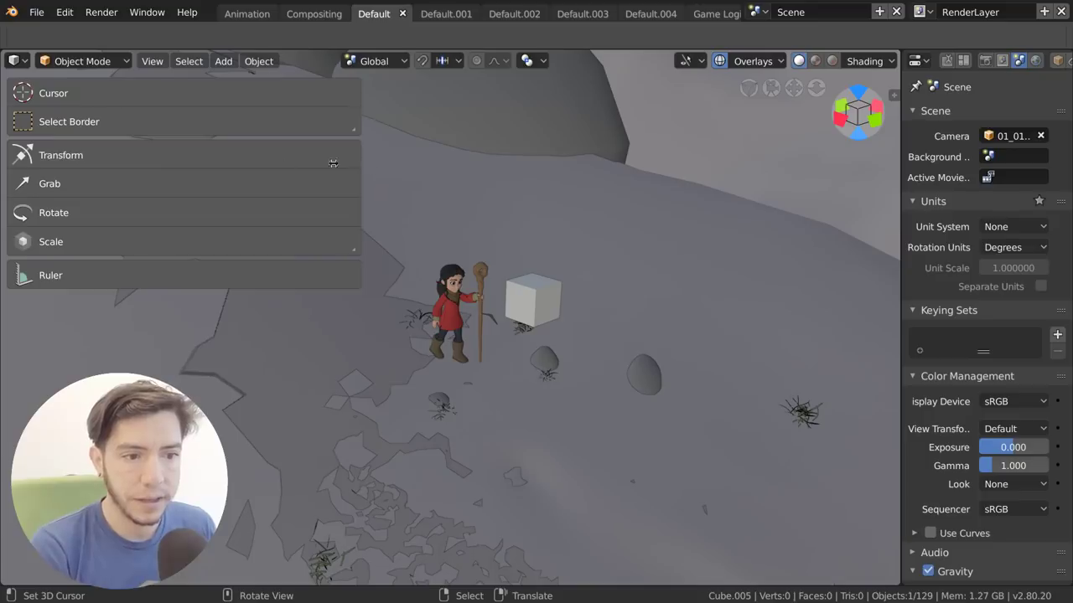
{"action": "left_click_drag", "start_coordinate": [333, 162], "coordinate": [191, 160]}
{"action": "left_click", "coordinate": [106, 155]}
{"action": "scroll", "coordinate": [549, 305], "scroll_direction": "up", "scroll_amount": 6}
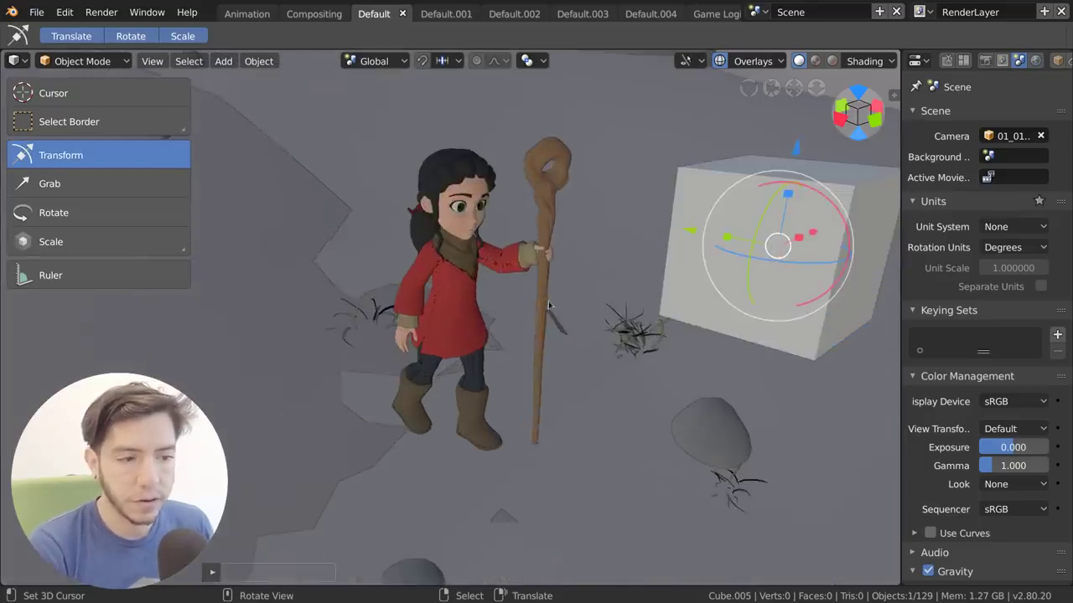
{"action": "scroll", "coordinate": [549, 305], "scroll_direction": "down", "scroll_amount": 4}
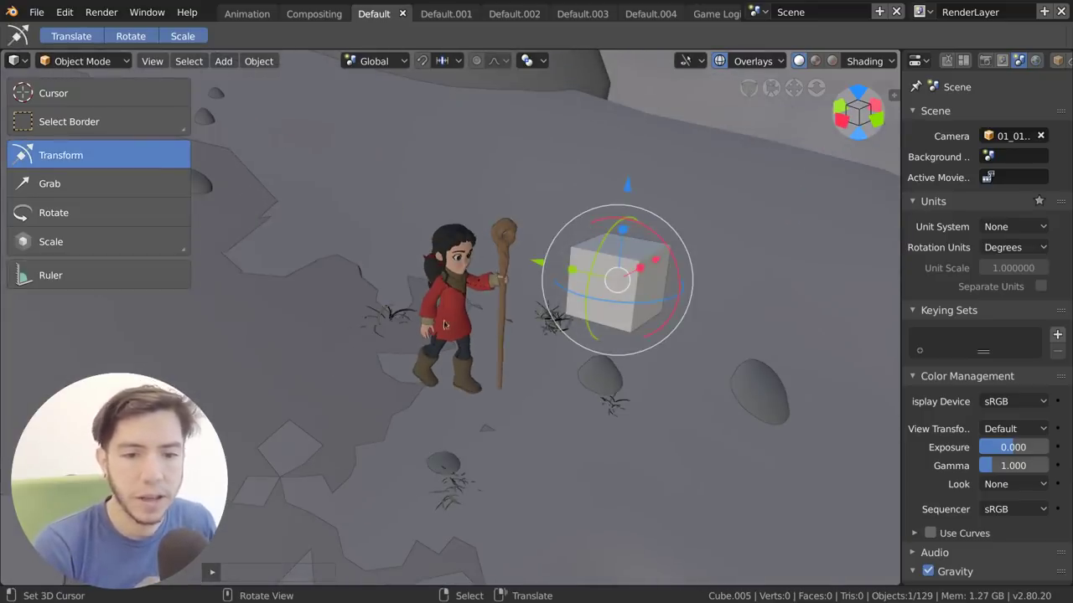
{"action": "middle_click_drag", "start_coordinate": [724, 301], "coordinate": [583, 292], "text": "shift"}
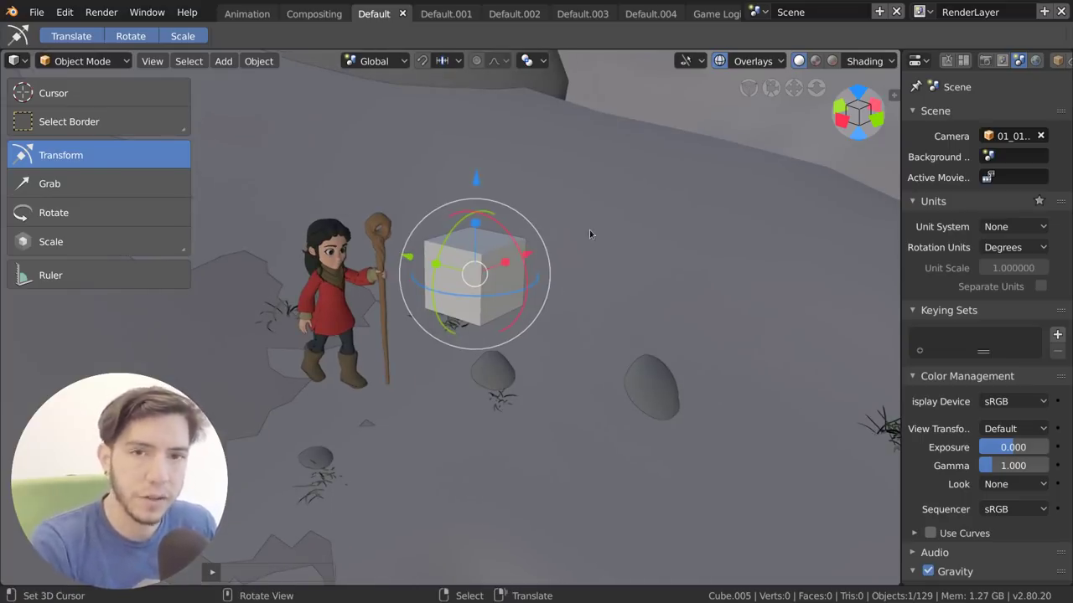
Toggle the Active Tools manipulators off and on, and do the same for the Active Object manipulators.
{"action": "left_click", "coordinate": [887, 62]}
{"action": "left_click", "coordinate": [779, 63]}
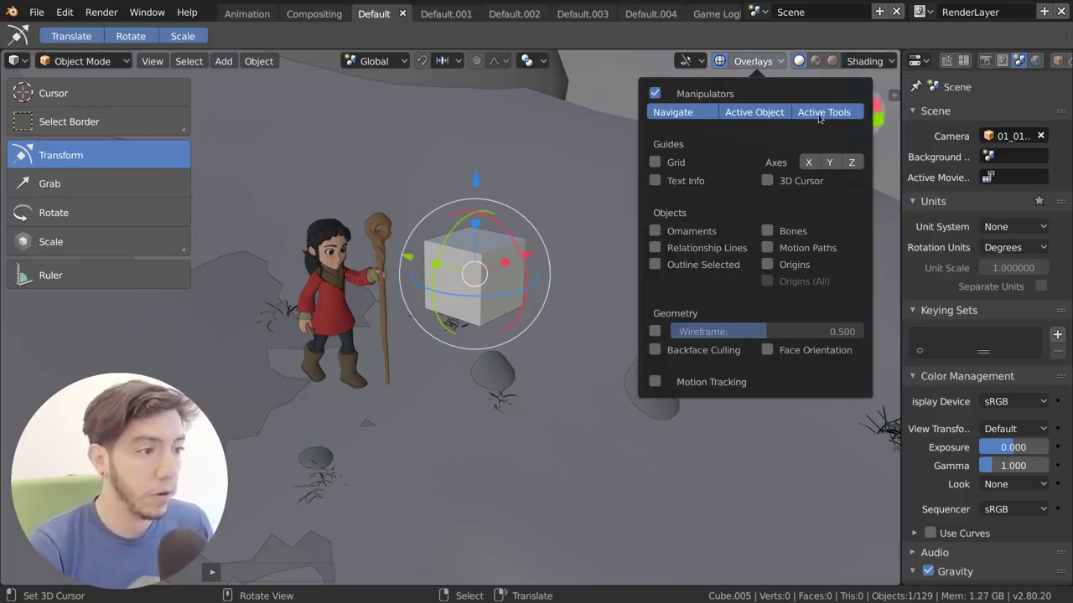
{"action": "left_click", "coordinate": [831, 114]}
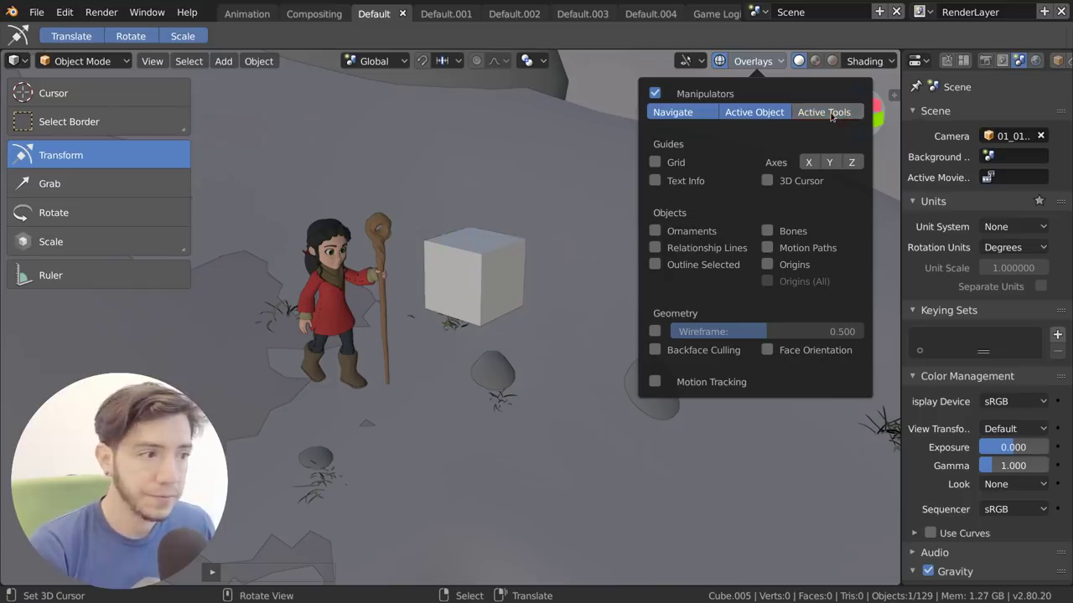
{"action": "left_click", "coordinate": [831, 114]}
{"action": "left_click", "coordinate": [778, 114]}
{"action": "left_click", "coordinate": [777, 114]}
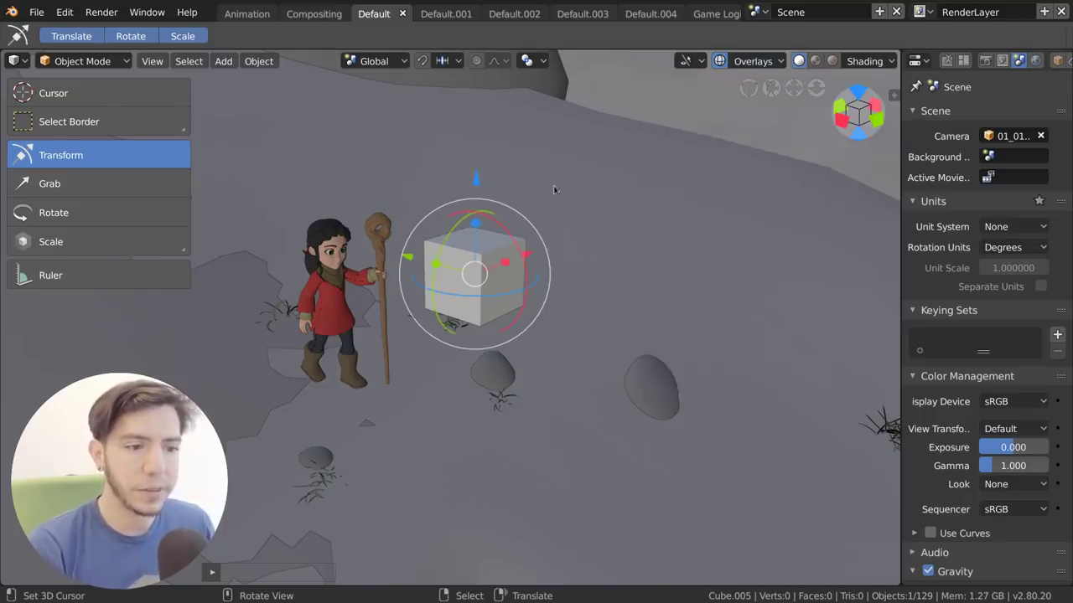
Enable the Ornaments and Relationship Lines overlays in the viewport.
{"action": "middle_click_drag", "start_coordinate": [772, 96], "coordinate": [765, 81]}
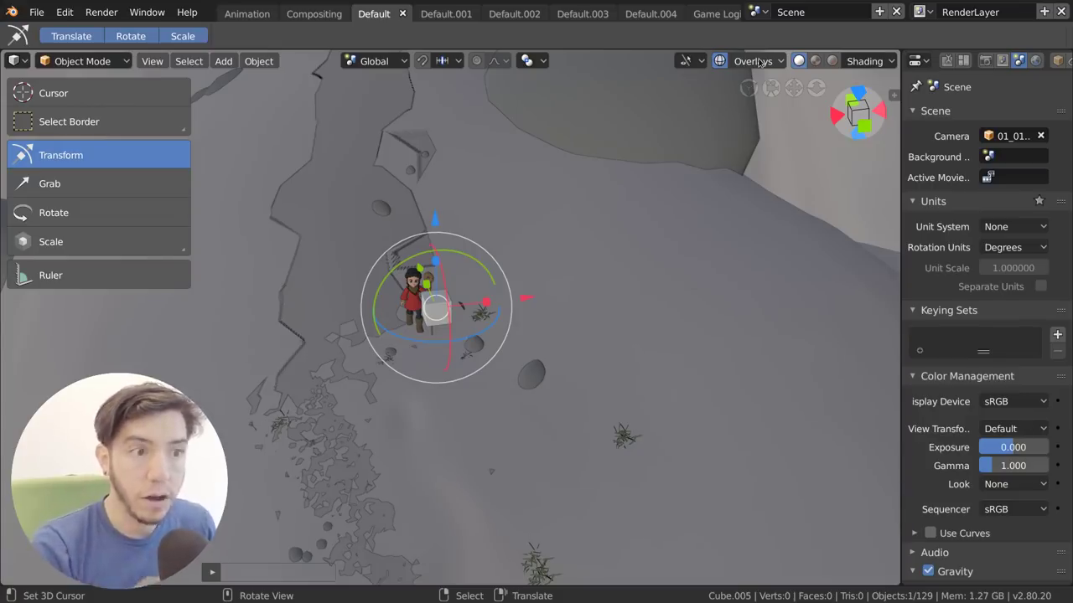
{"action": "left_click", "coordinate": [758, 61]}
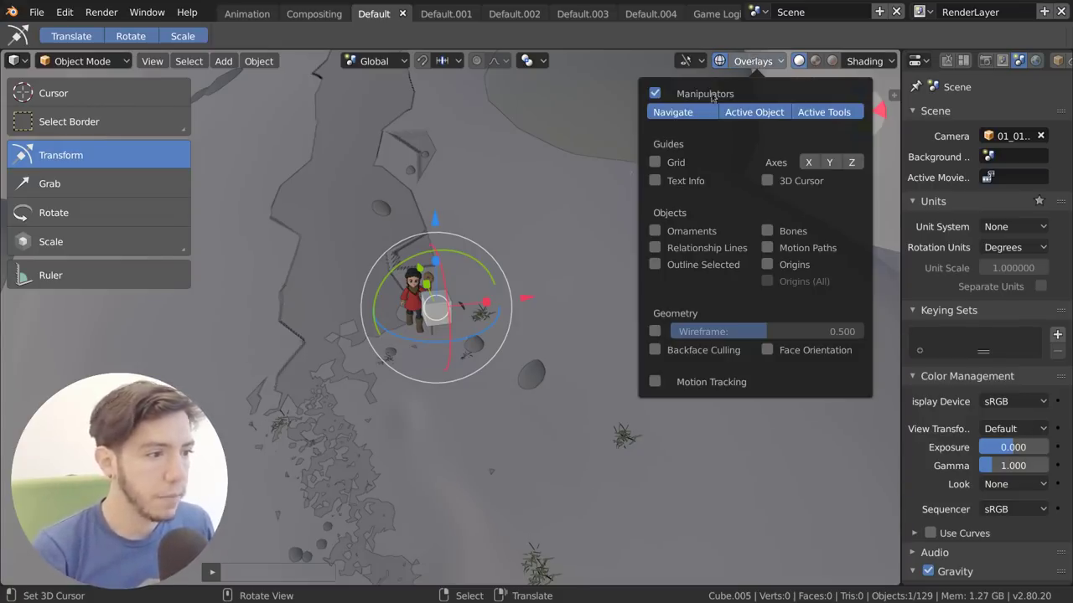
{"action": "left_click_drag", "start_coordinate": [654, 231], "coordinate": [645, 245]}
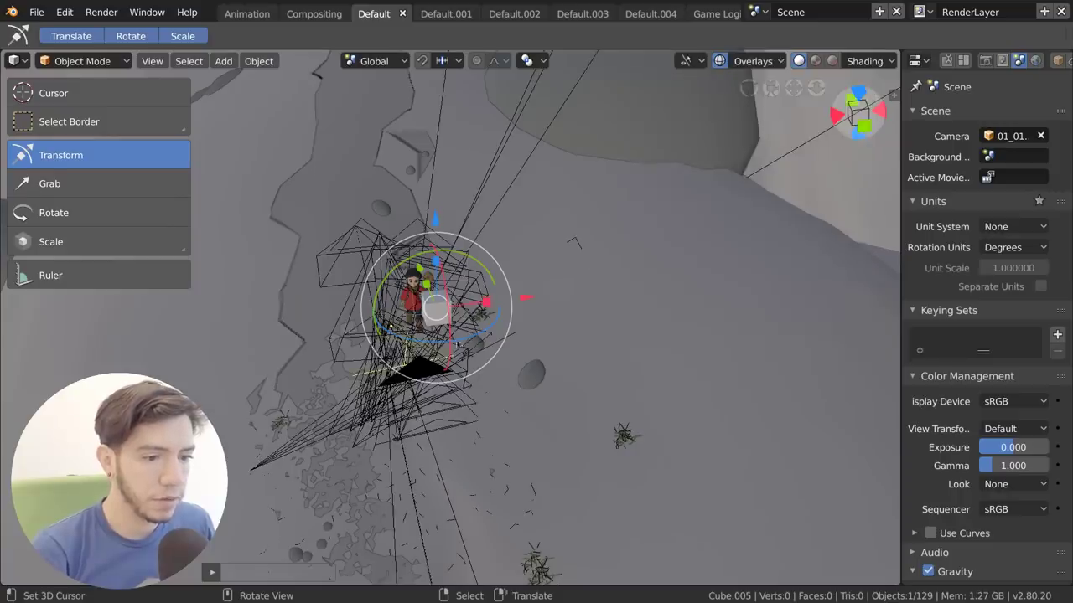
Select the camera 01_050_B near the character.
{"action": "middle_click_drag", "start_coordinate": [643, 245], "coordinate": [536, 312]}
{"action": "left_click", "coordinate": [543, 434]}
{"action": "left_click", "coordinate": [536, 312]}
{"action": "left_click", "coordinate": [537, 312]}
{"action": "middle_click_drag", "start_coordinate": [569, 387], "coordinate": [609, 323]}
{"action": "key", "text": "g"}
{"action": "left_click", "coordinate": [673, 333]}
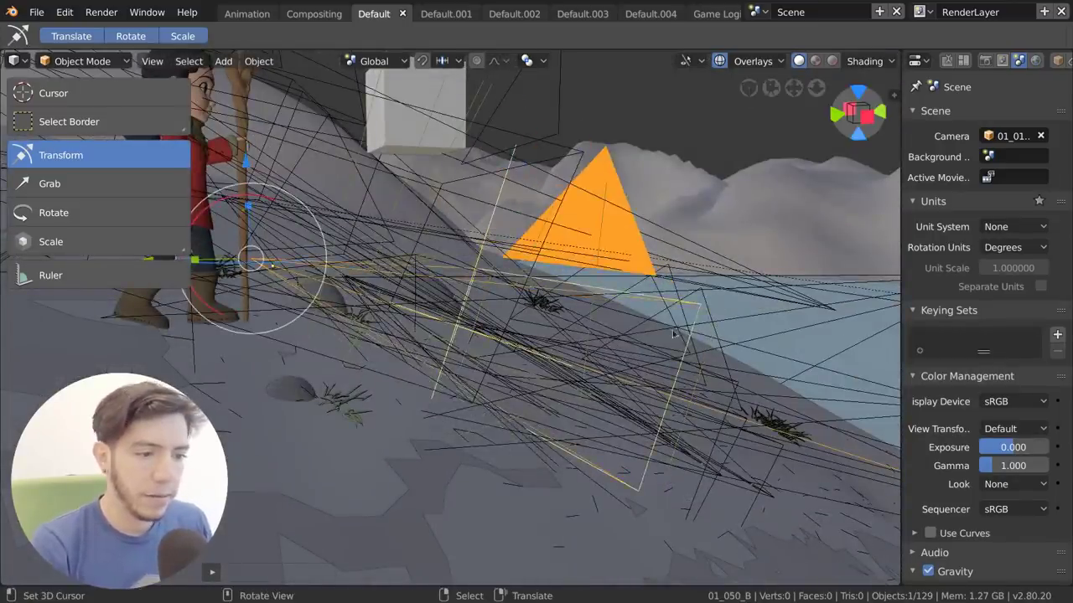
Check the Active Object manipulator option, look through the camera at its frame, and return to the free view of the selected camera.
{"action": "left_click", "coordinate": [757, 61]}
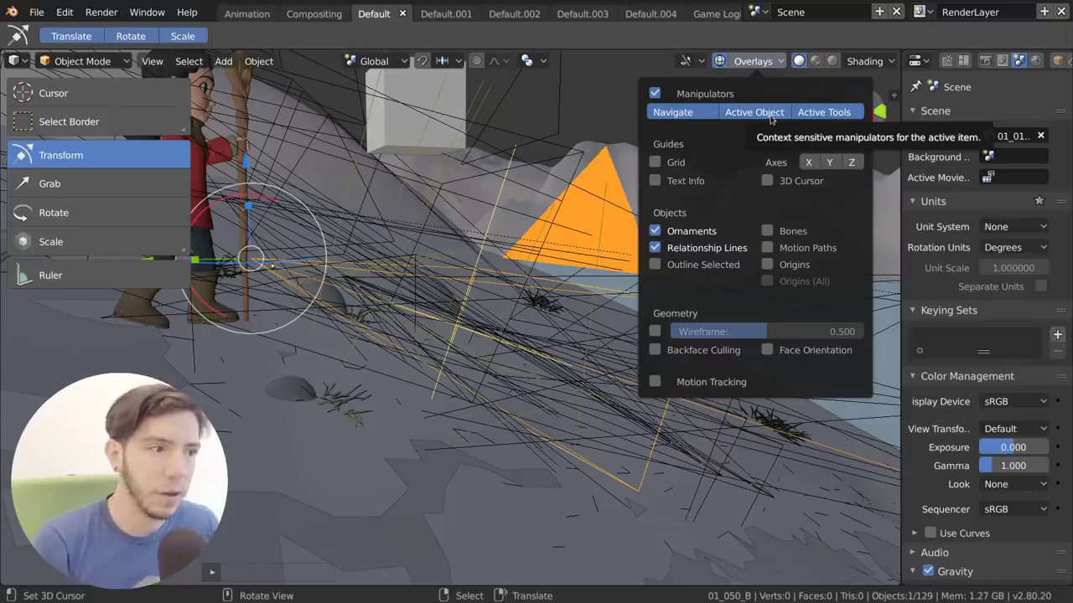
{"action": "left_click", "coordinate": [764, 61]}
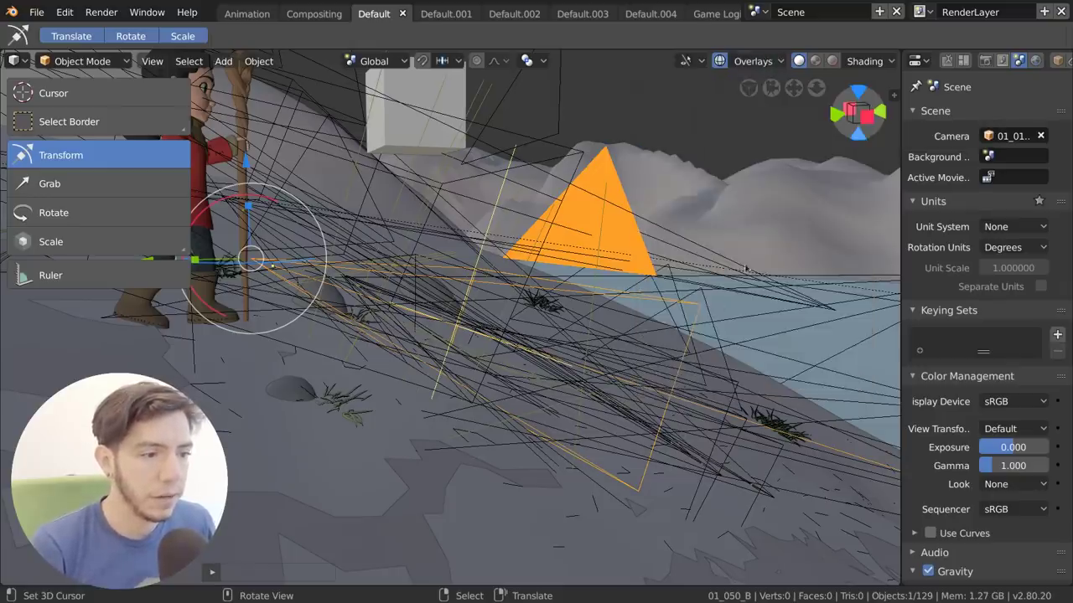
{"action": "key", "text": "KP_0"}
{"action": "scroll", "coordinate": [599, 310], "scroll_direction": "down", "scroll_amount": 2}
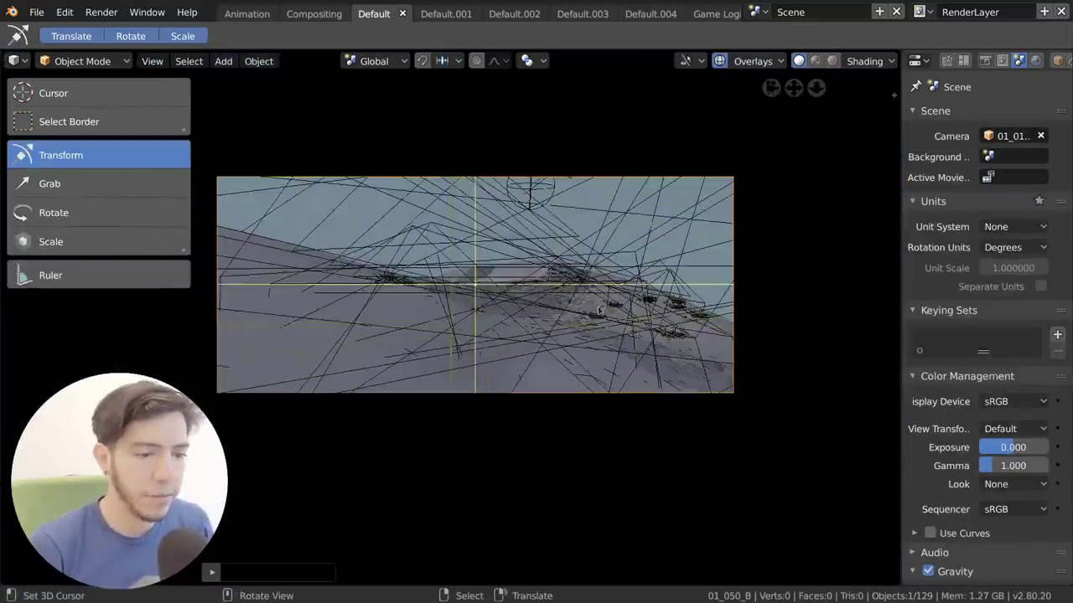
{"action": "left_click", "coordinate": [754, 61]}
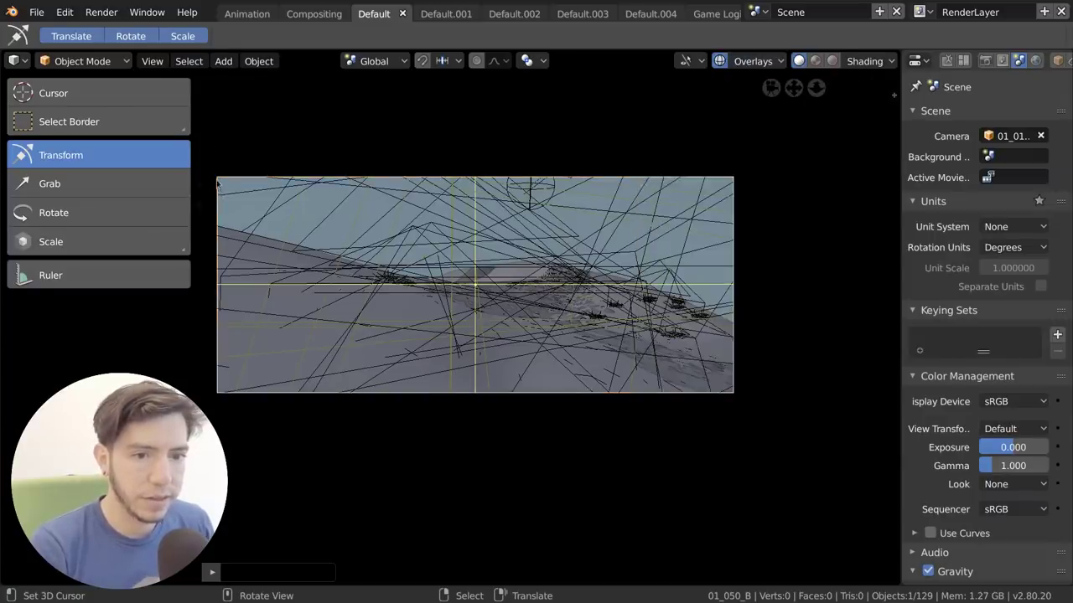
{"action": "key", "text": "g"}
{"action": "key", "text": "Escape"}
{"action": "middle_click_drag", "start_coordinate": [228, 243], "coordinate": [592, 293]}
Toggle the Text Info overlay on and off, and do the same for the Grid overlay.
{"action": "left_click", "coordinate": [775, 61]}
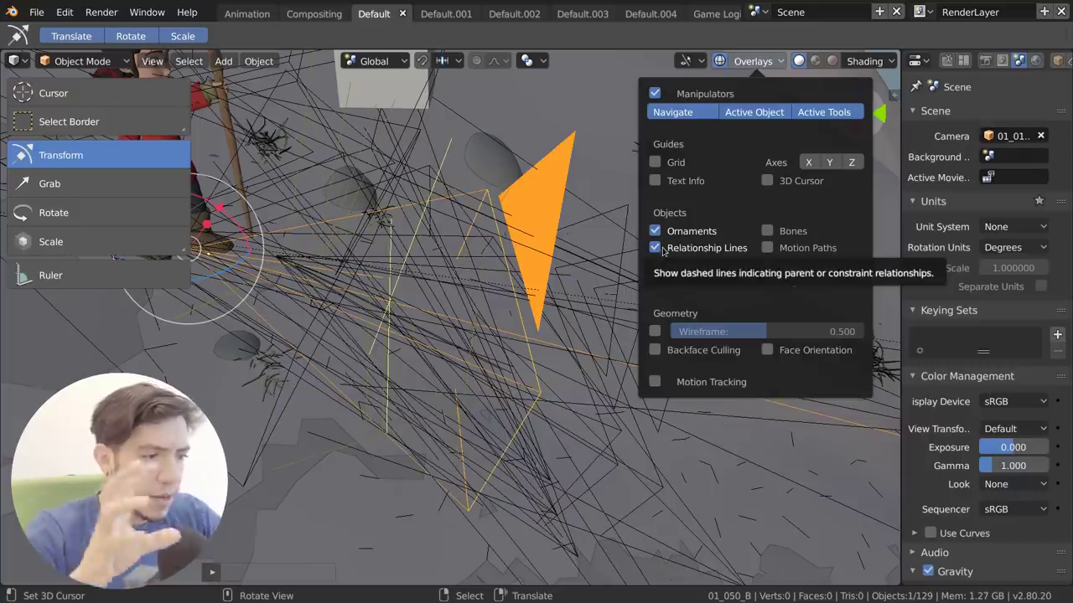
{"action": "left_click", "coordinate": [655, 181]}
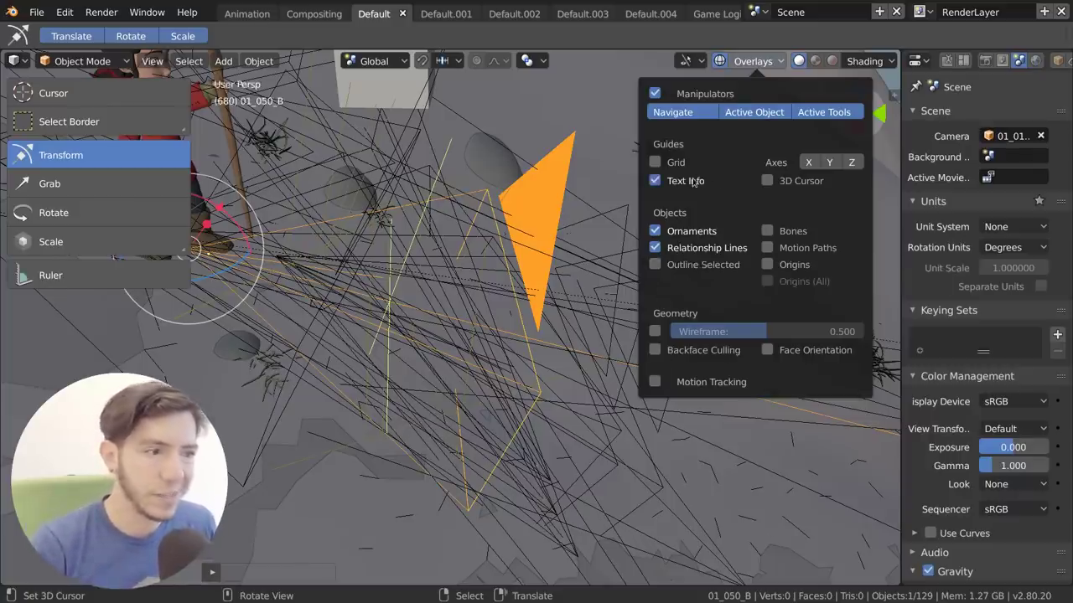
{"action": "left_click", "coordinate": [692, 181]}
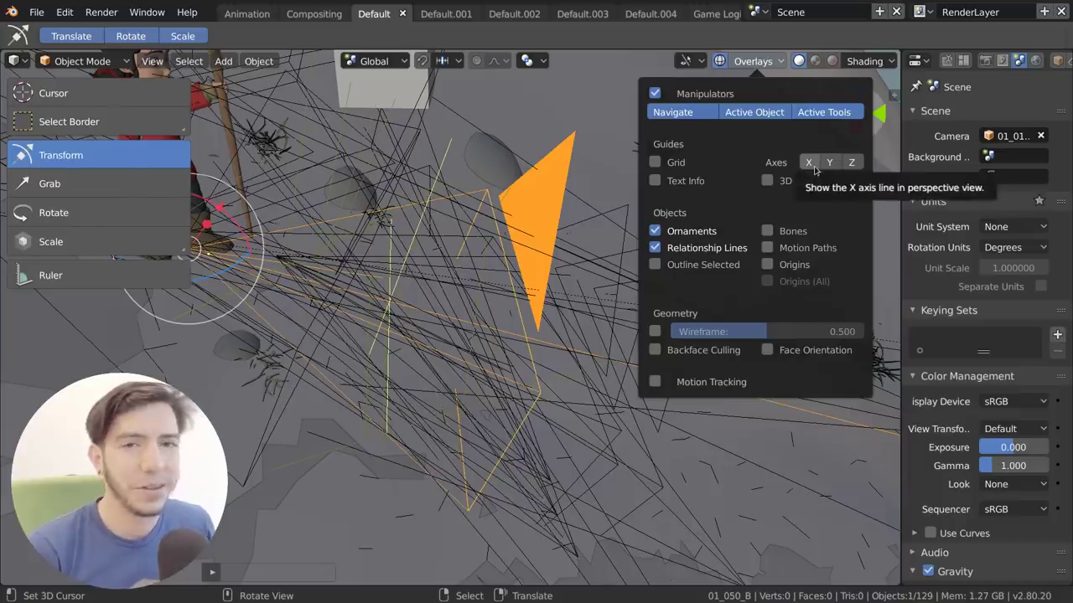
{"action": "left_click", "coordinate": [685, 165]}
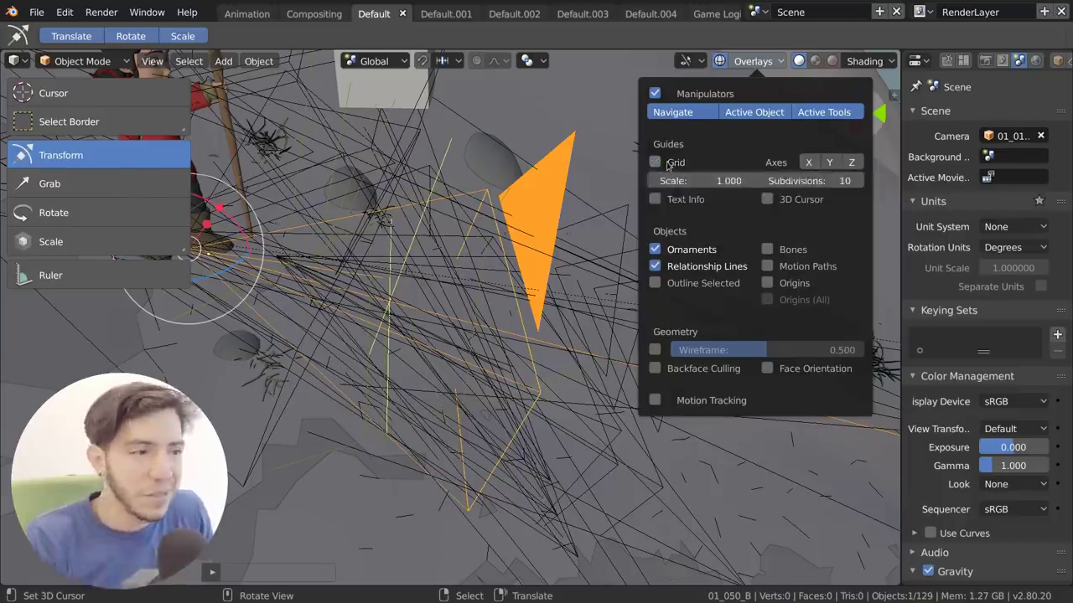
{"action": "left_click", "coordinate": [668, 166]}
Enable the Wireframe overlay for the geometry across the scene.
{"action": "scroll", "coordinate": [435, 269], "scroll_direction": "down", "scroll_amount": 5}
{"action": "left_click", "coordinate": [752, 60]}
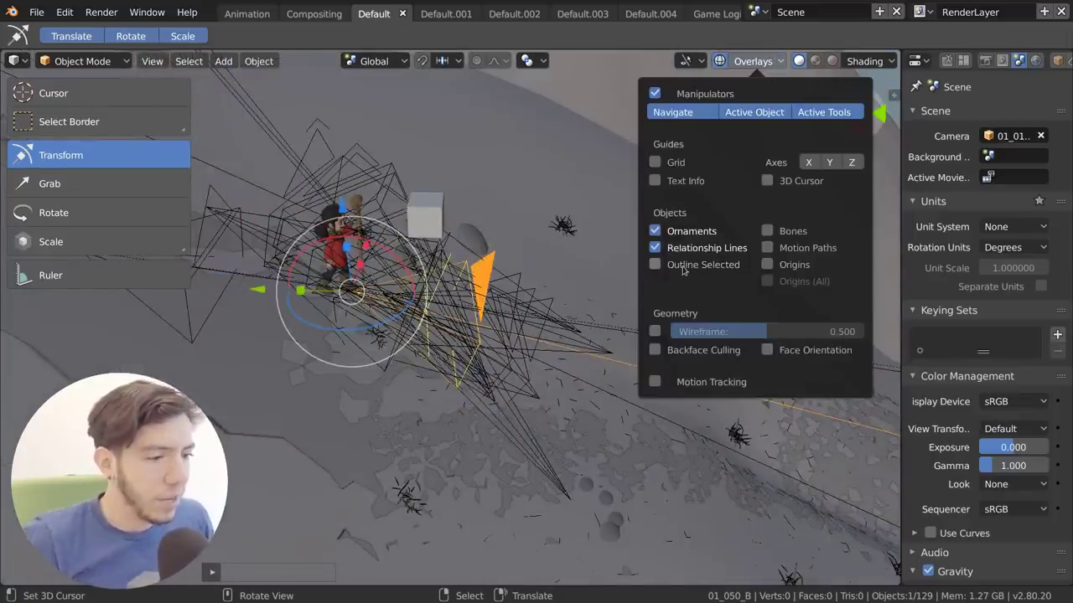
{"action": "left_click", "coordinate": [657, 332]}
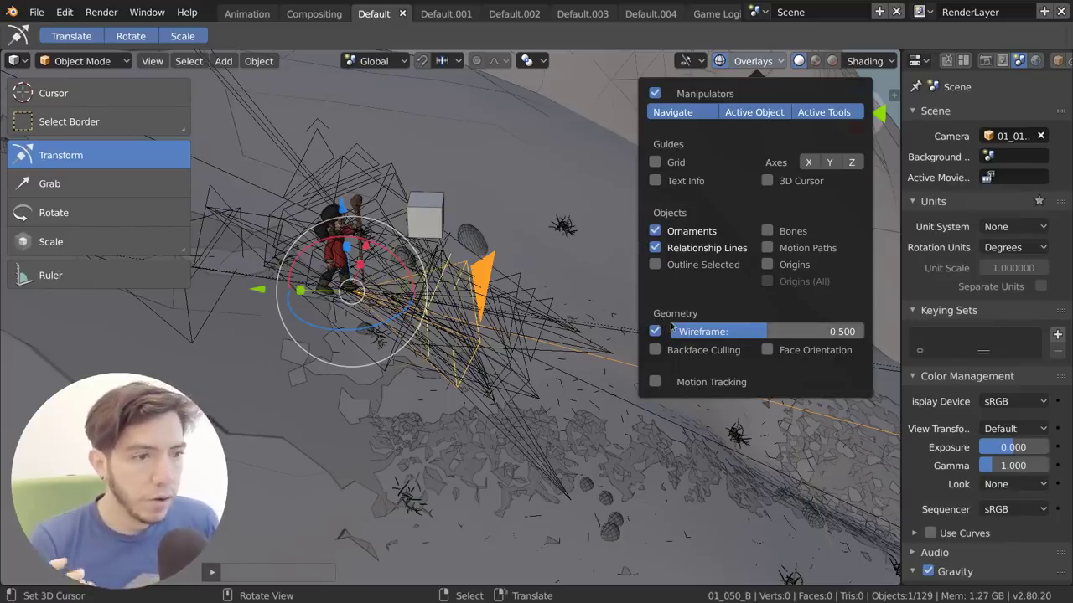
{"action": "key", "text": "Escape"}
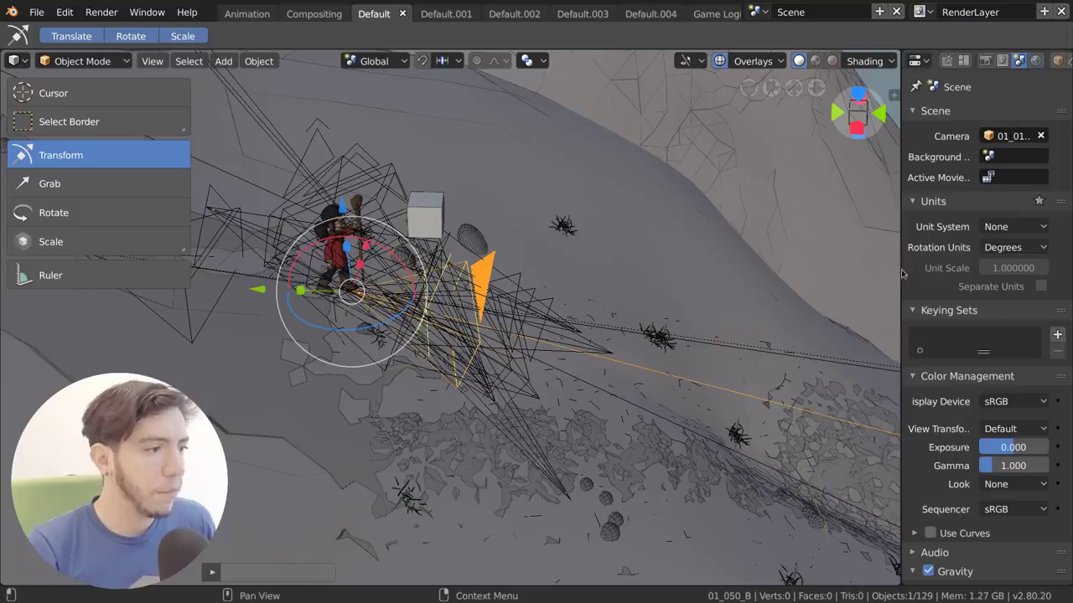
Collapse all scene property sections except Simplify, and within it collapse Viewport and leave Render expanded.
{"action": "scroll", "coordinate": [949, 419], "scroll_direction": "down", "scroll_amount": 8}
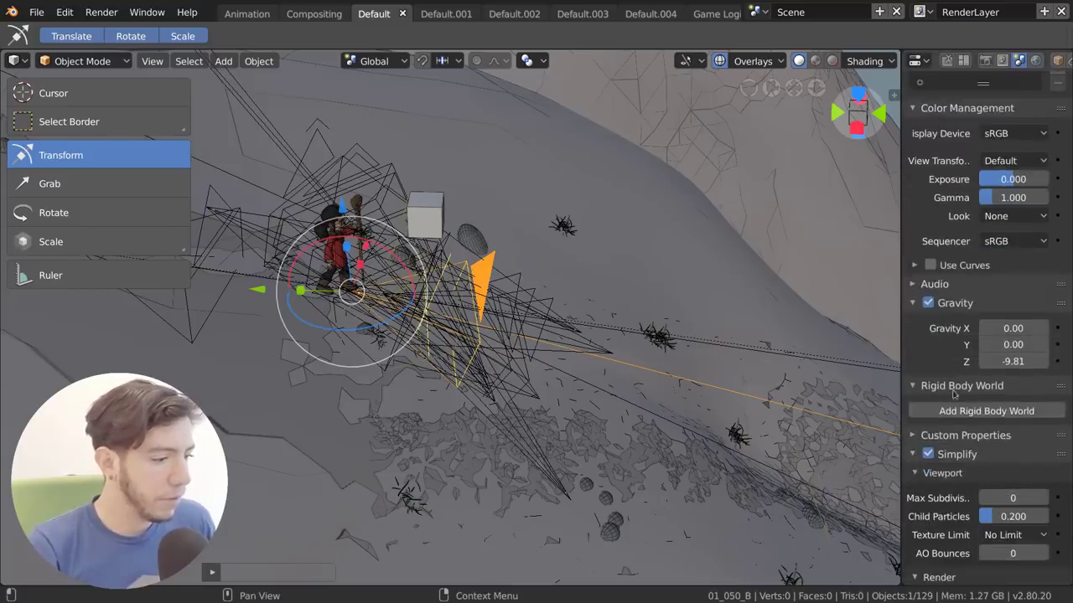
{"action": "left_click", "coordinate": [969, 461], "text": "ctrl"}
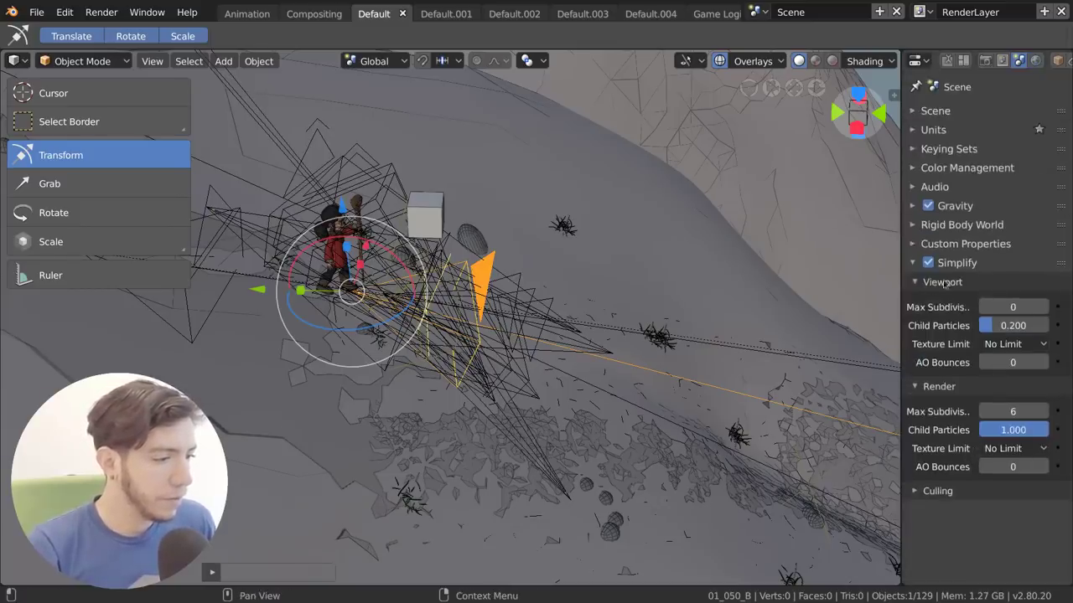
{"action": "left_click", "coordinate": [914, 283]}
{"action": "left_click", "coordinate": [913, 300]}
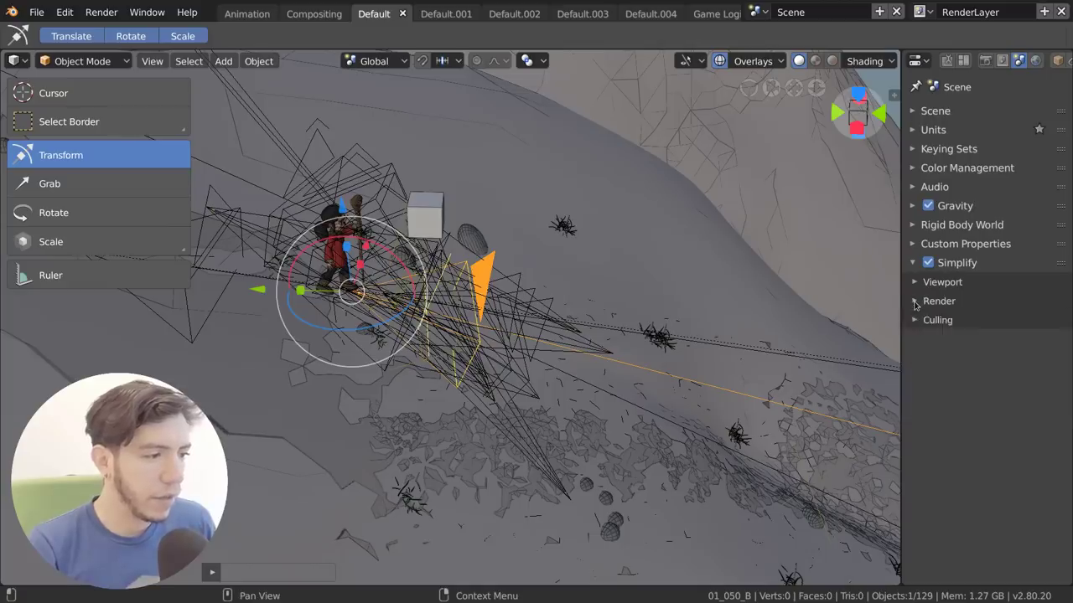
{"action": "left_click", "coordinate": [913, 301]}
Toggle the Motion Tracking overlay on and off to reveal its options.
{"action": "left_click", "coordinate": [770, 60]}
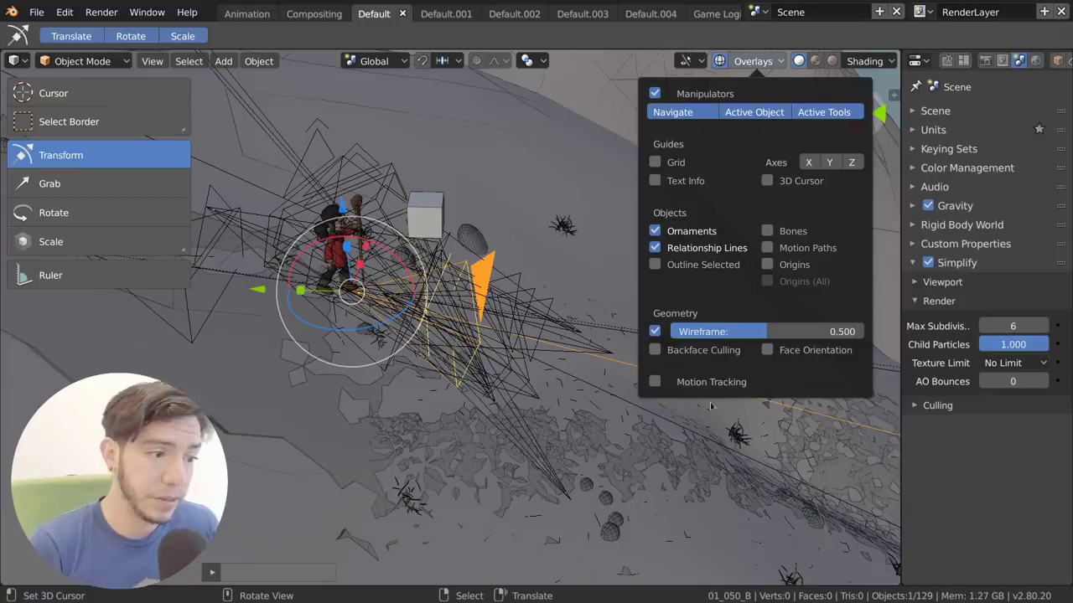
{"action": "left_click", "coordinate": [654, 382]}
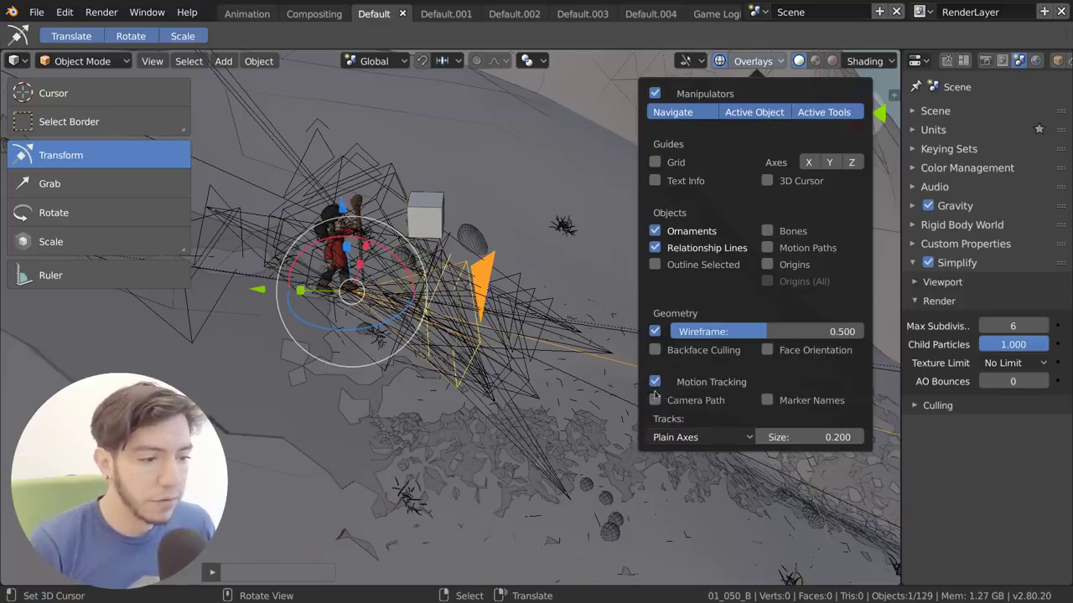
{"action": "left_click", "coordinate": [654, 382]}
{"action": "left_click", "coordinate": [655, 382]}
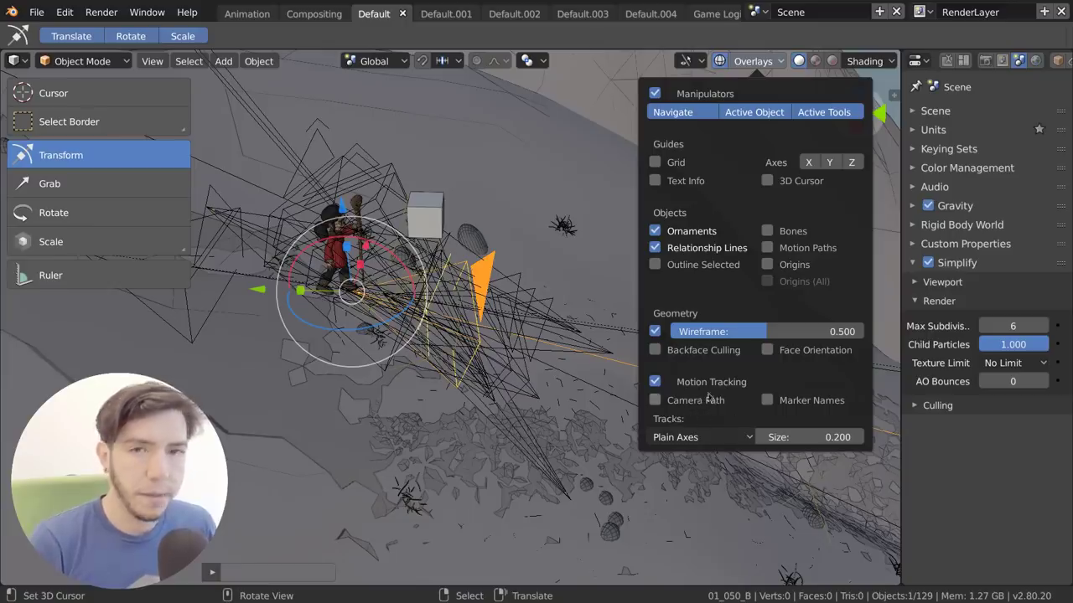
{"action": "left_click", "coordinate": [655, 382]}
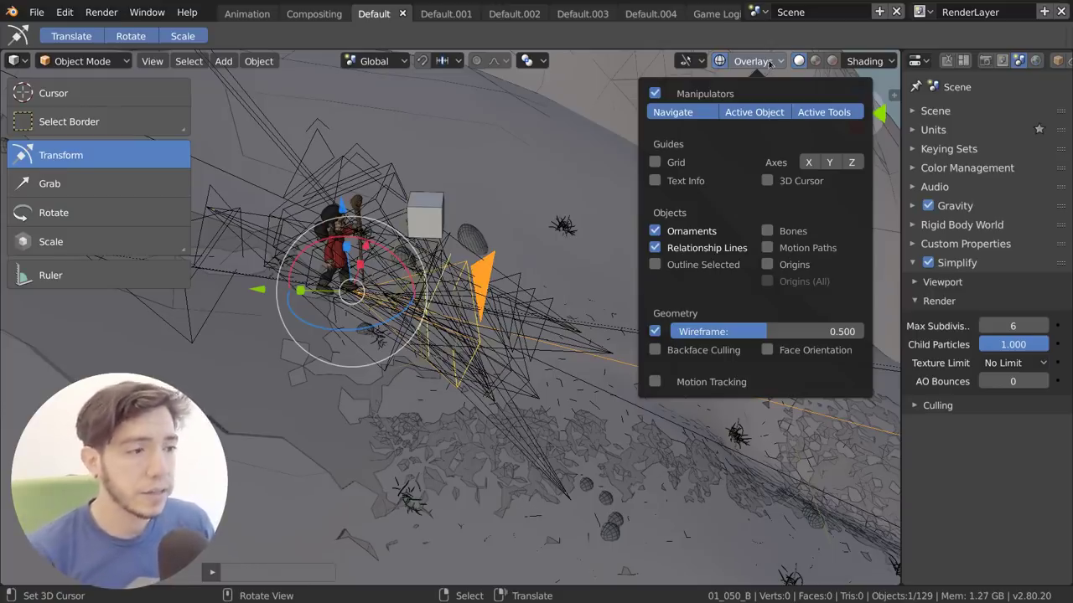
{"action": "left_click", "coordinate": [770, 64]}
{"action": "left_click", "coordinate": [748, 62]}
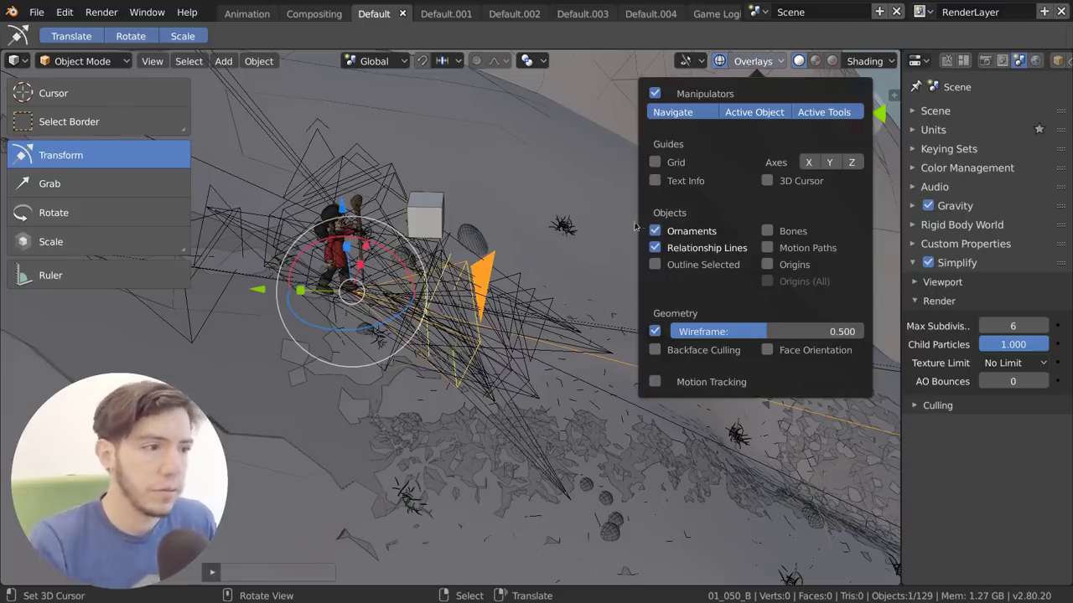
{"action": "left_click", "coordinate": [529, 161]}
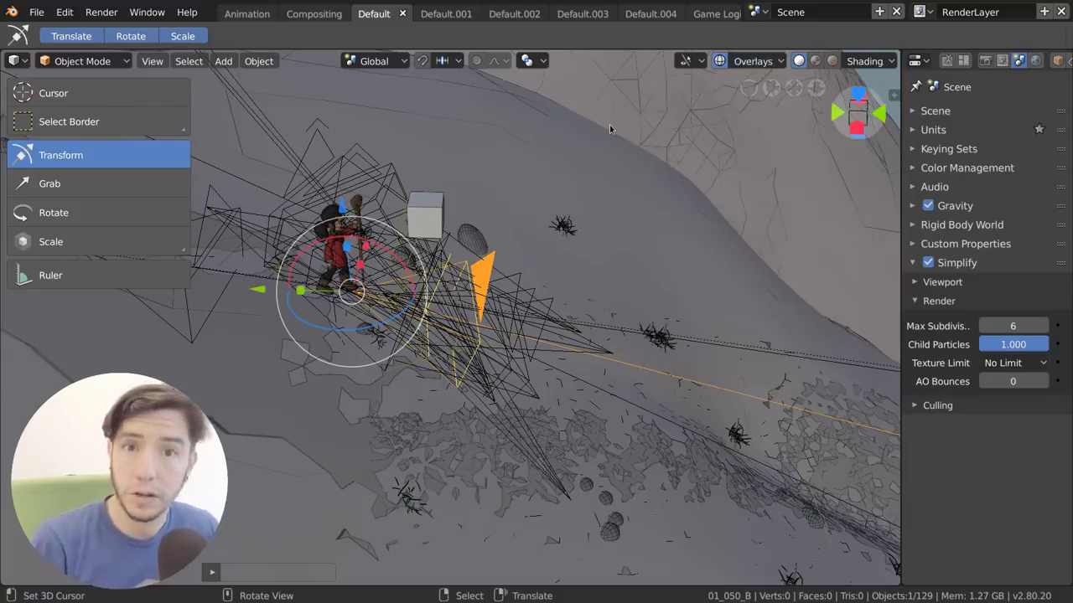
Disable the Manipulators, Ornaments, Relationship Lines and Wireframe overlays in the viewport.
{"action": "left_click", "coordinate": [778, 64]}
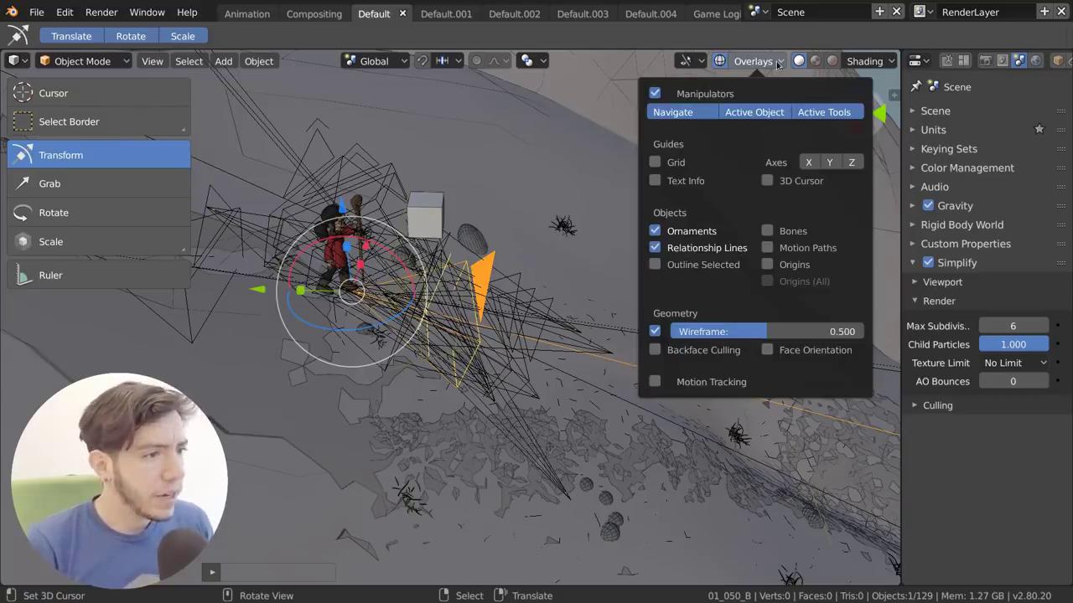
{"action": "left_click", "coordinate": [655, 93]}
{"action": "left_click", "coordinate": [655, 230]}
{"action": "left_click", "coordinate": [654, 247]}
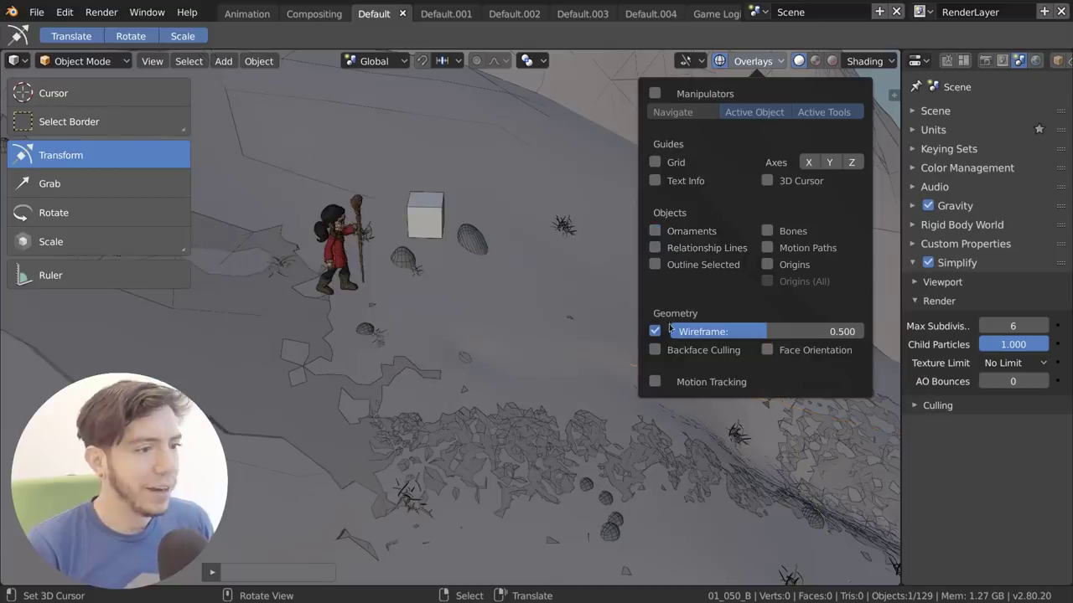
{"action": "left_click", "coordinate": [655, 331]}
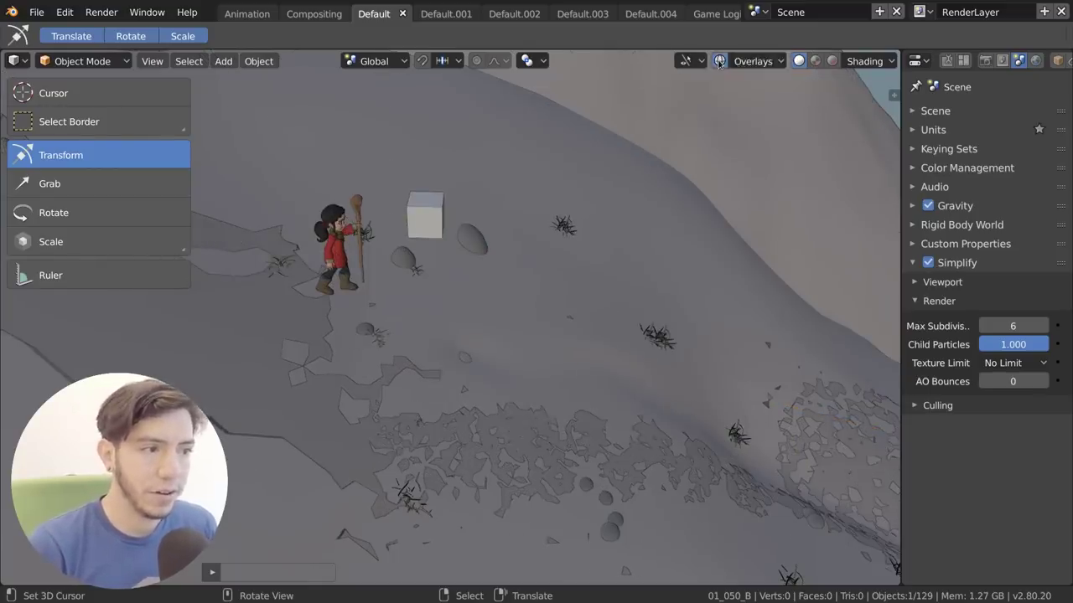
{"action": "left_click", "coordinate": [766, 62]}
Switch the viewport lighting to Flat and back to Studio in the shading settings.
{"action": "middle_click_drag", "start_coordinate": [553, 184], "coordinate": [534, 215]}
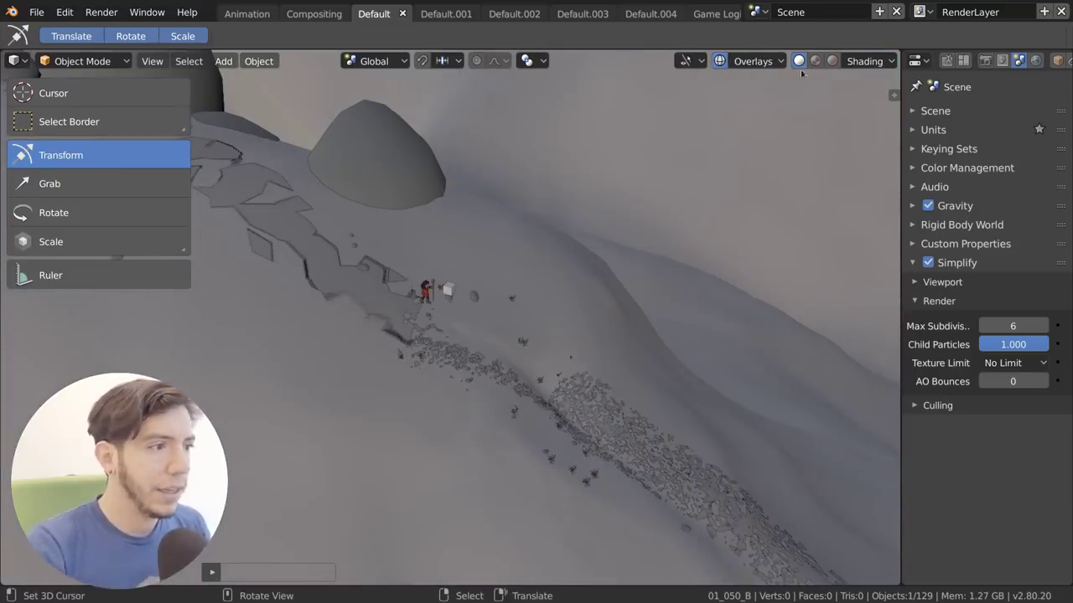
{"action": "left_click", "coordinate": [866, 60]}
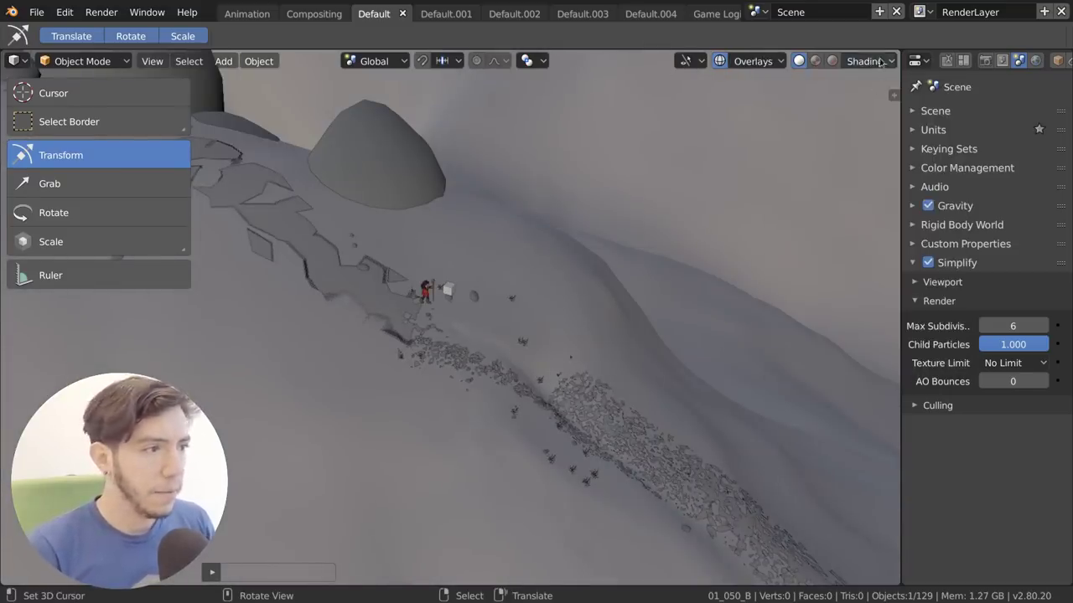
{"action": "left_click", "coordinate": [880, 61]}
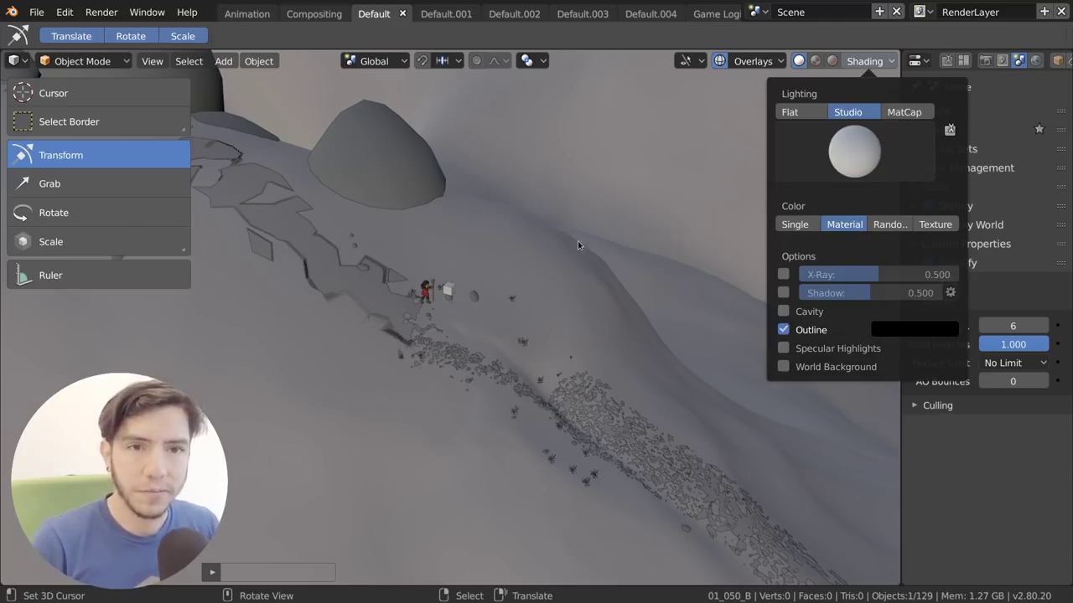
{"action": "left_click", "coordinate": [800, 112]}
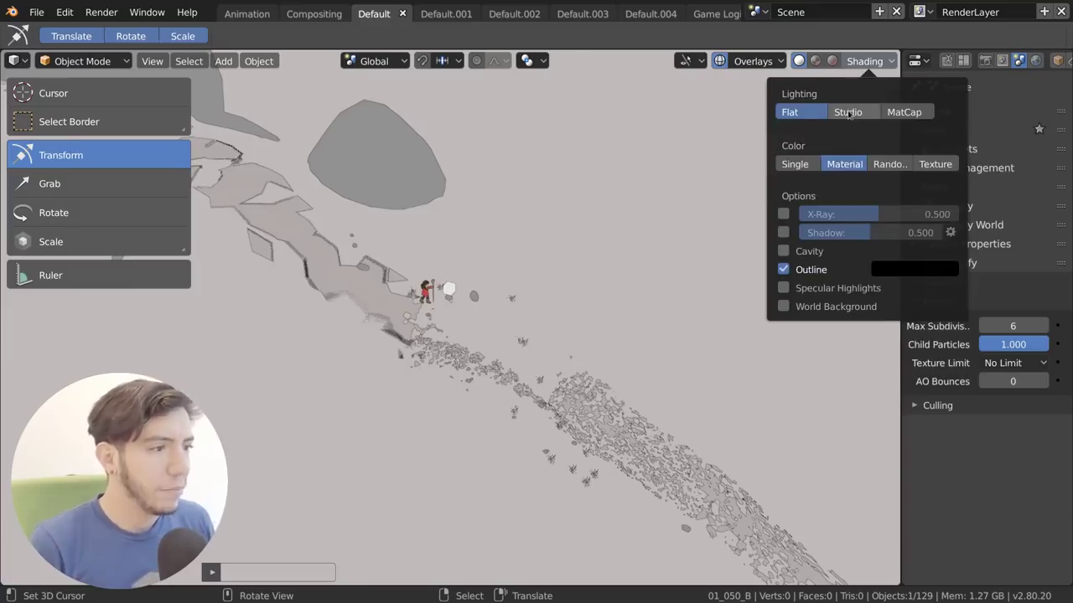
{"action": "left_click", "coordinate": [845, 113]}
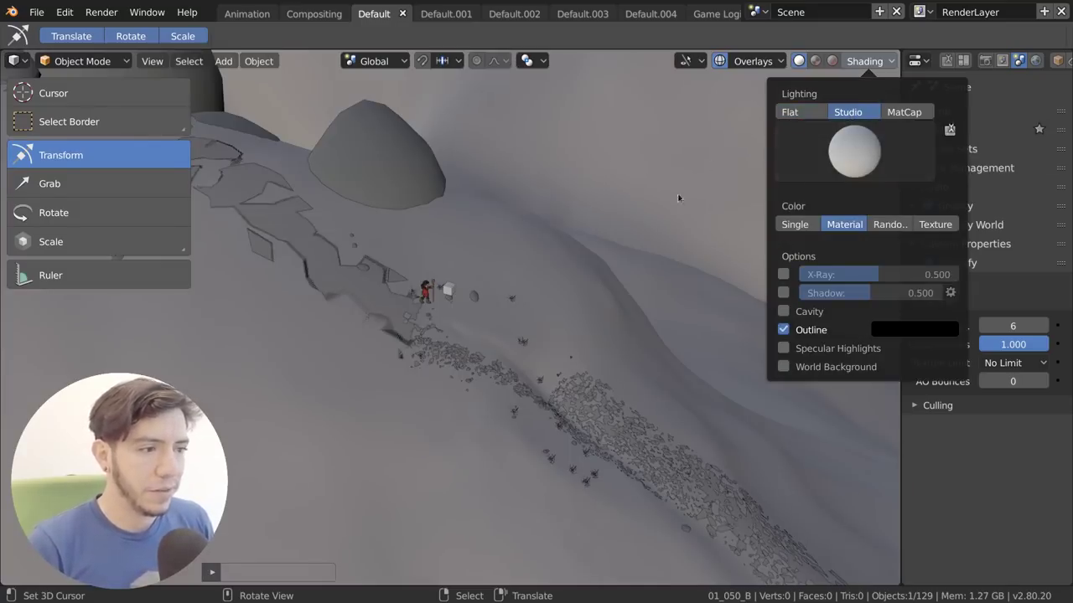
Try a camera studio light and the verde one, and set the Studio lighting to the mossy light.
{"action": "left_click", "coordinate": [873, 160]}
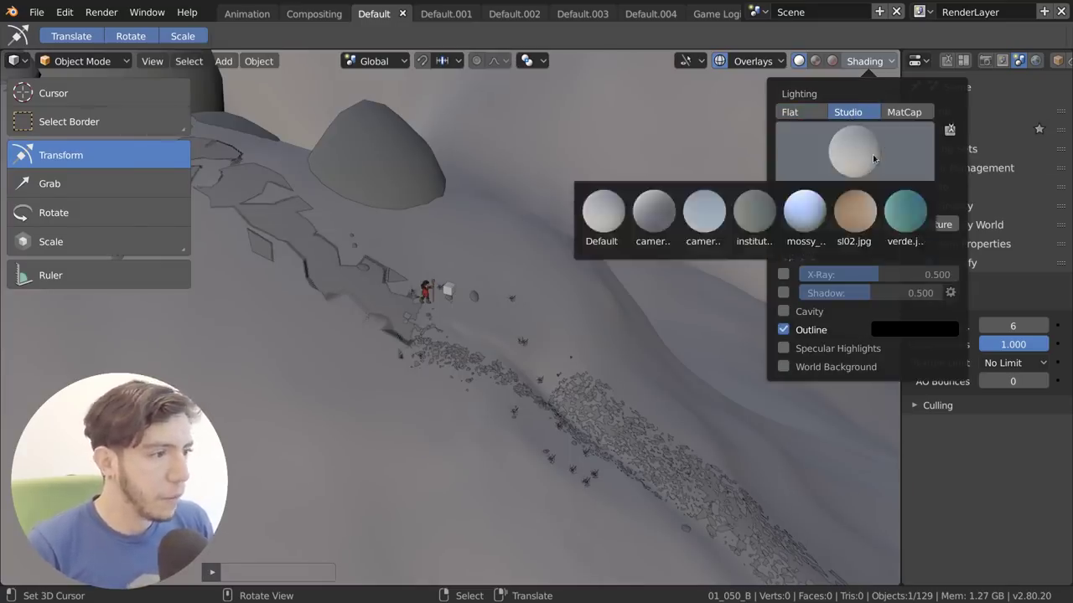
{"action": "left_click", "coordinate": [644, 224]}
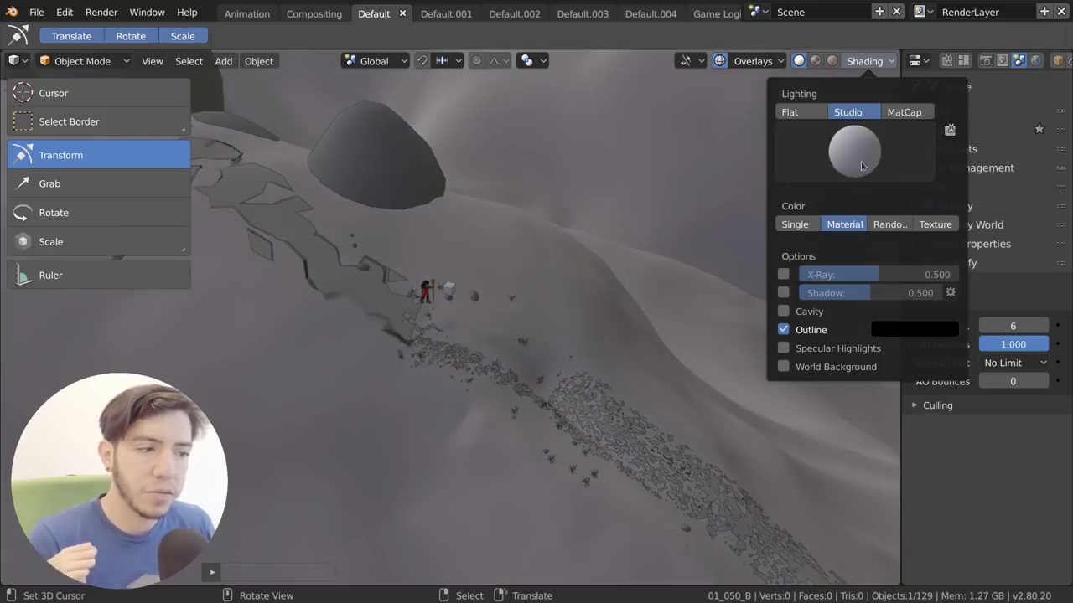
{"action": "left_click", "coordinate": [864, 165]}
{"action": "left_click", "coordinate": [922, 225]}
{"action": "left_click", "coordinate": [843, 163]}
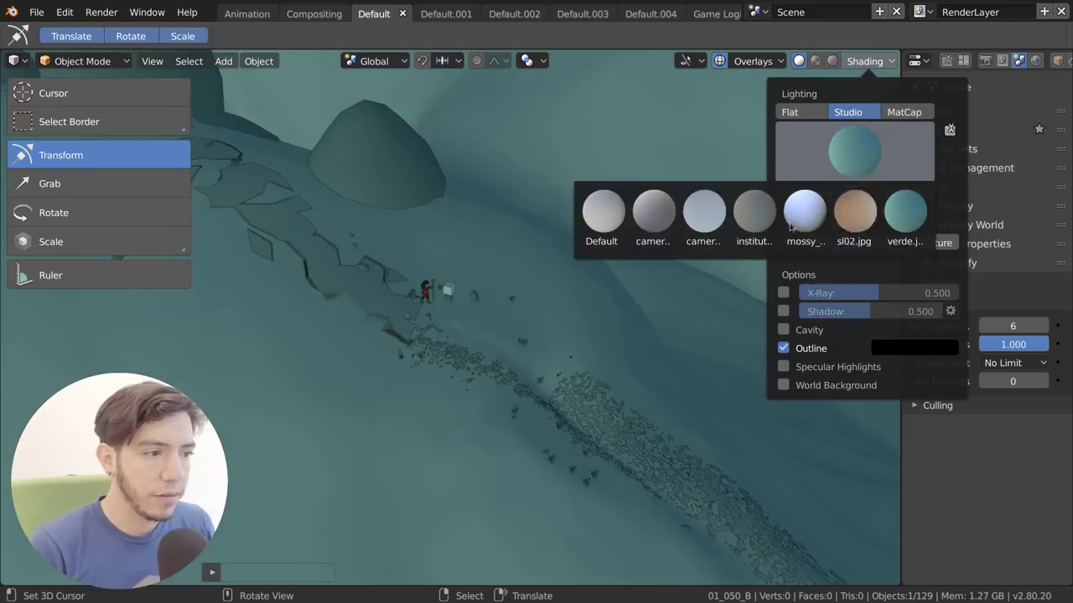
{"action": "left_click", "coordinate": [804, 212]}
{"action": "left_click", "coordinate": [821, 147]}
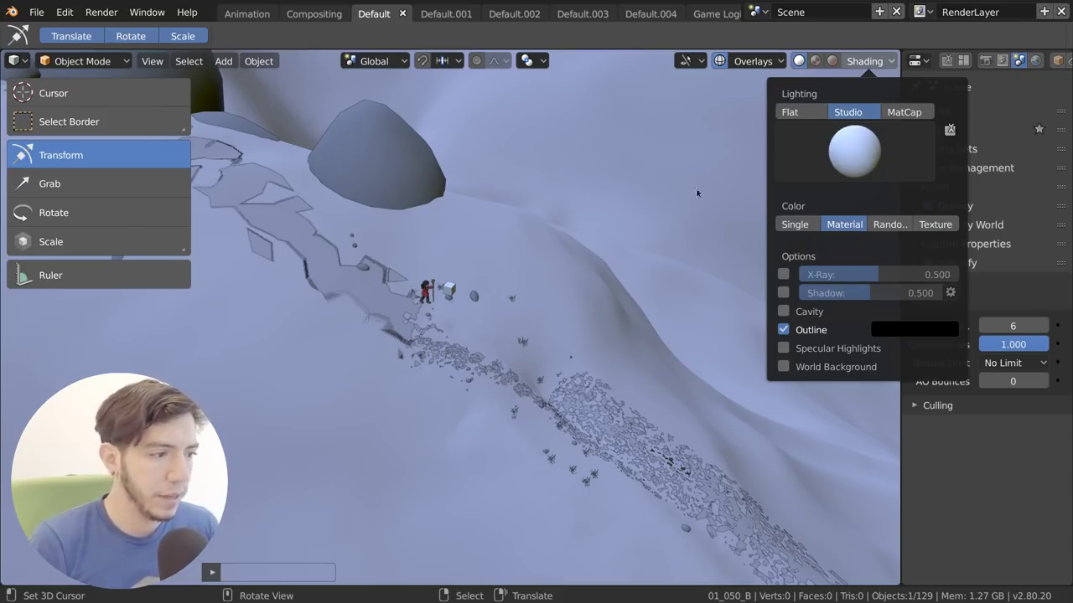
{"action": "left_click", "coordinate": [837, 159]}
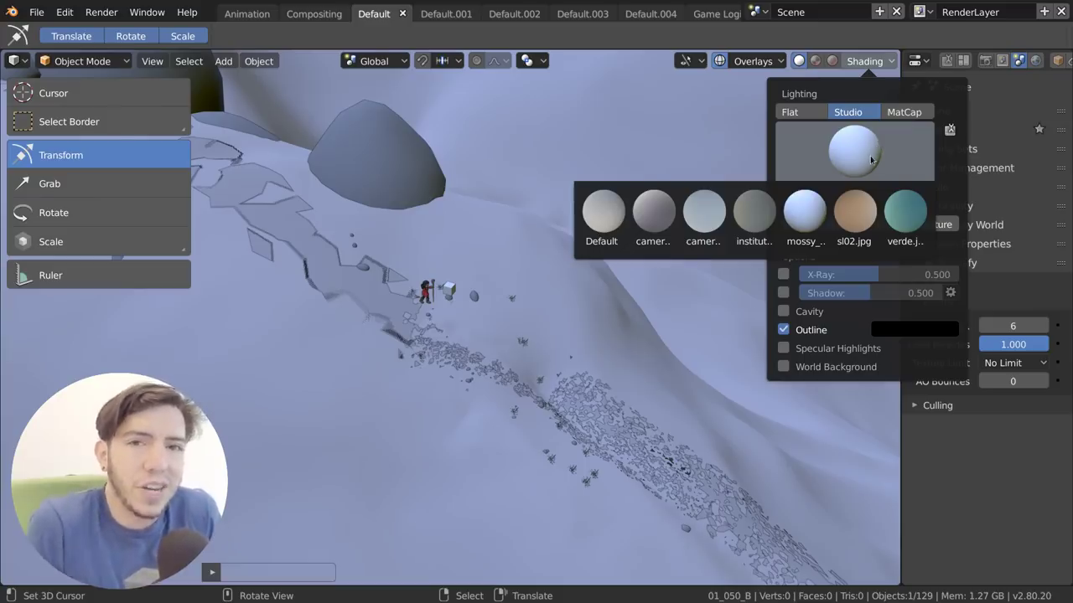
Switch the viewport lighting to MatCap and apply the green fef6cb4 matcap to the scene.
{"action": "left_click", "coordinate": [904, 112]}
{"action": "left_click", "coordinate": [854, 151]}
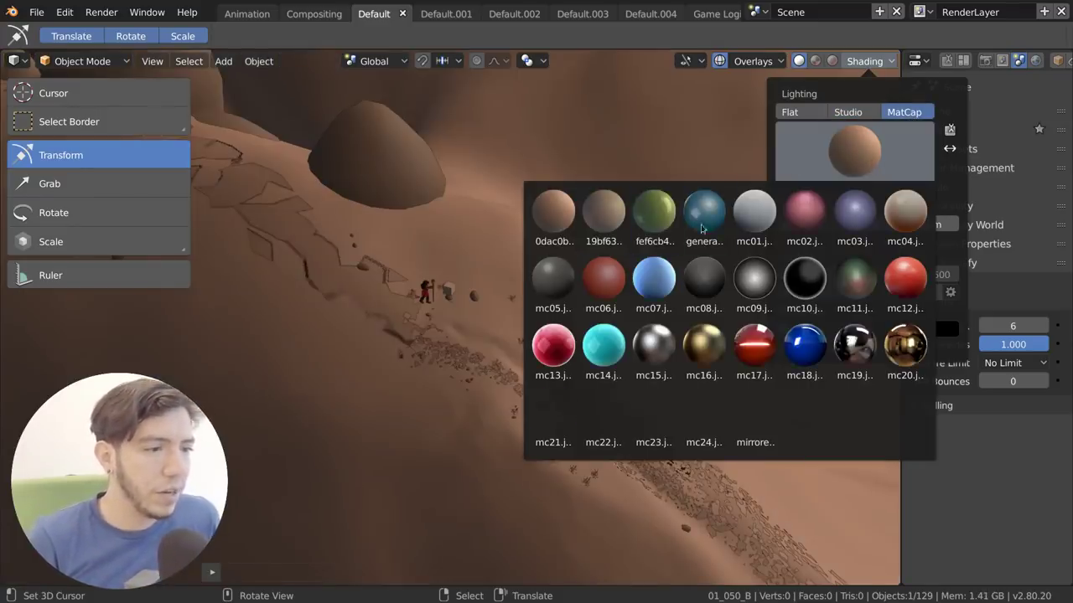
{"action": "left_click", "coordinate": [656, 216]}
{"action": "left_click", "coordinate": [869, 161]}
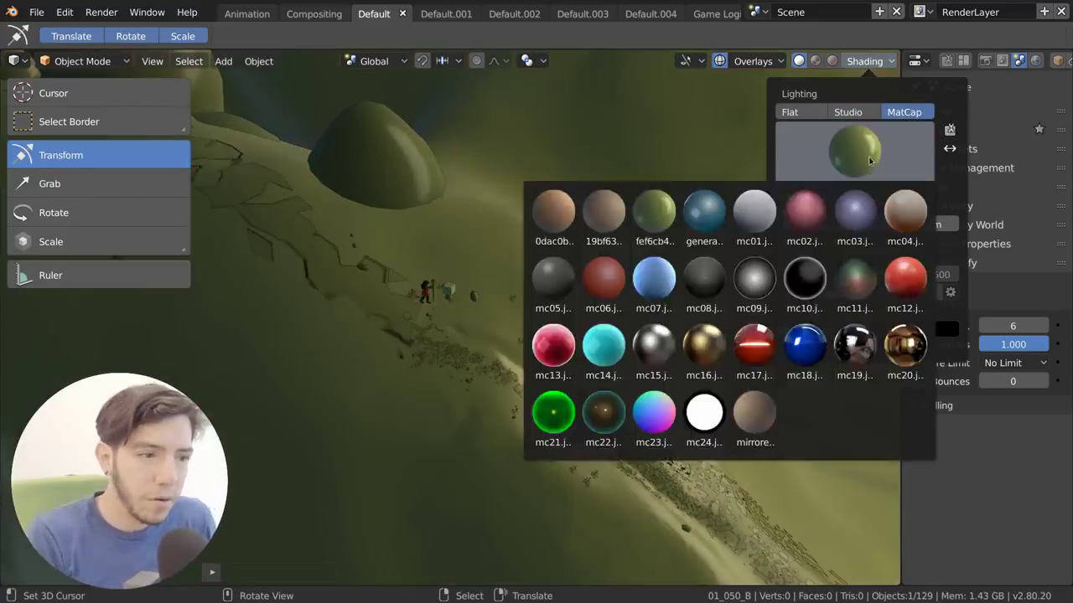
{"action": "middle_click_drag", "start_coordinate": [529, 295], "coordinate": [592, 246]}
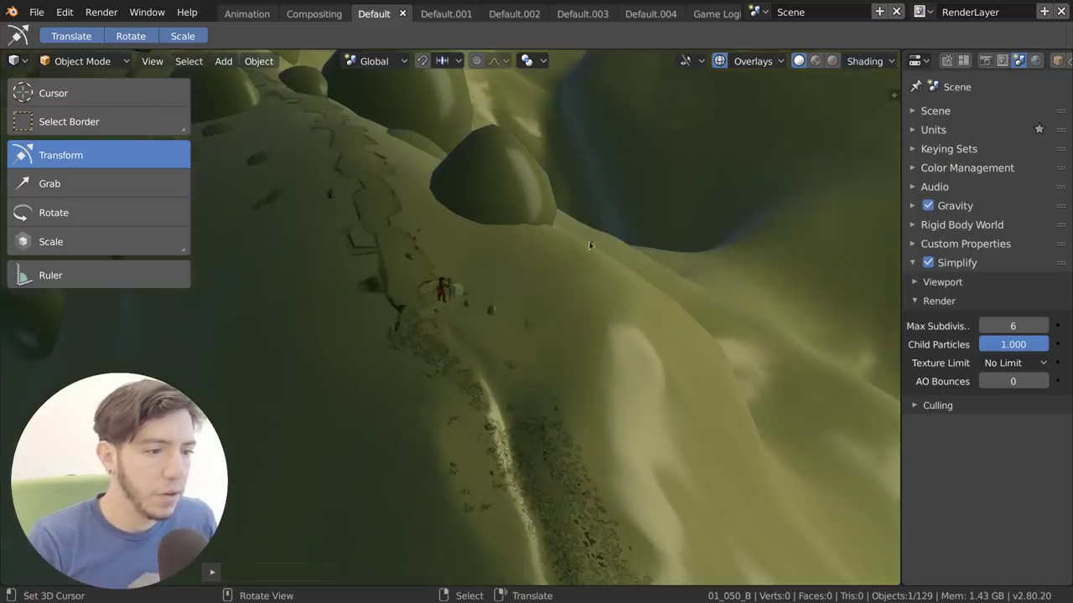
Open the Lights user preferences from the shading settings and examine the installed MatCaps and World HDRIs.
{"action": "left_click", "coordinate": [866, 62]}
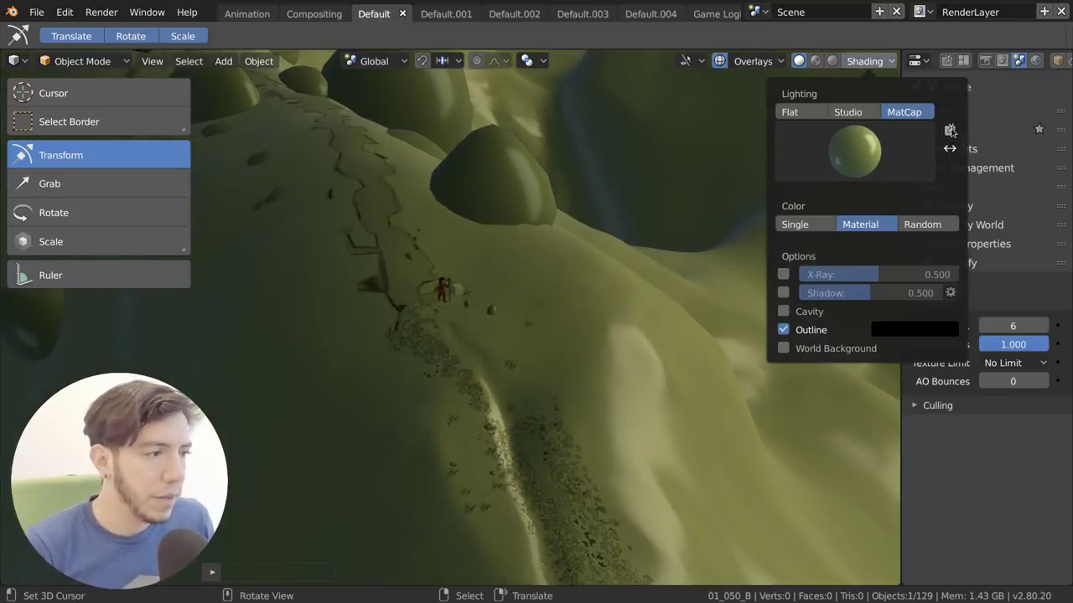
{"action": "left_click", "coordinate": [950, 130]}
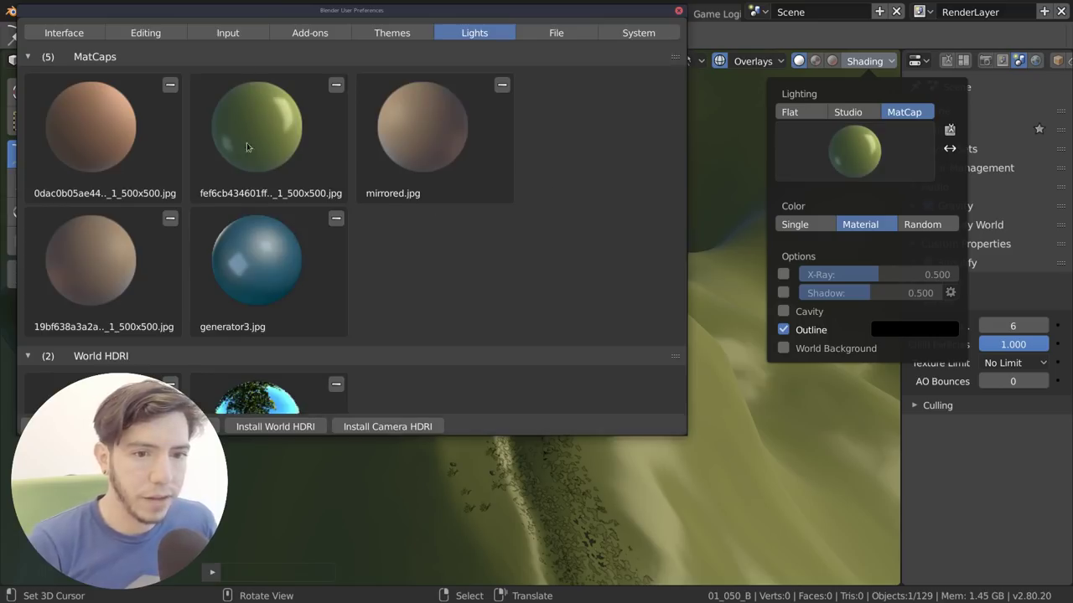
{"action": "scroll", "coordinate": [318, 282], "scroll_direction": "down", "scroll_amount": 8}
{"action": "scroll", "coordinate": [291, 234], "scroll_direction": "up", "scroll_amount": 3}
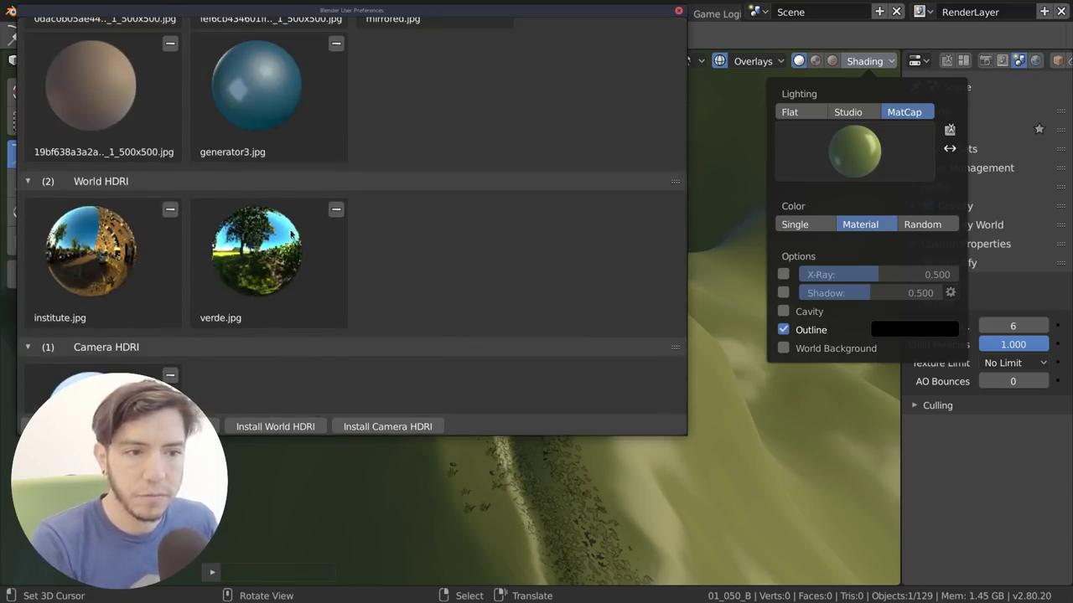
Close the user preferences and mirror the green MatCap's lighting direction in the viewport shading.
{"action": "left_click", "coordinate": [679, 11]}
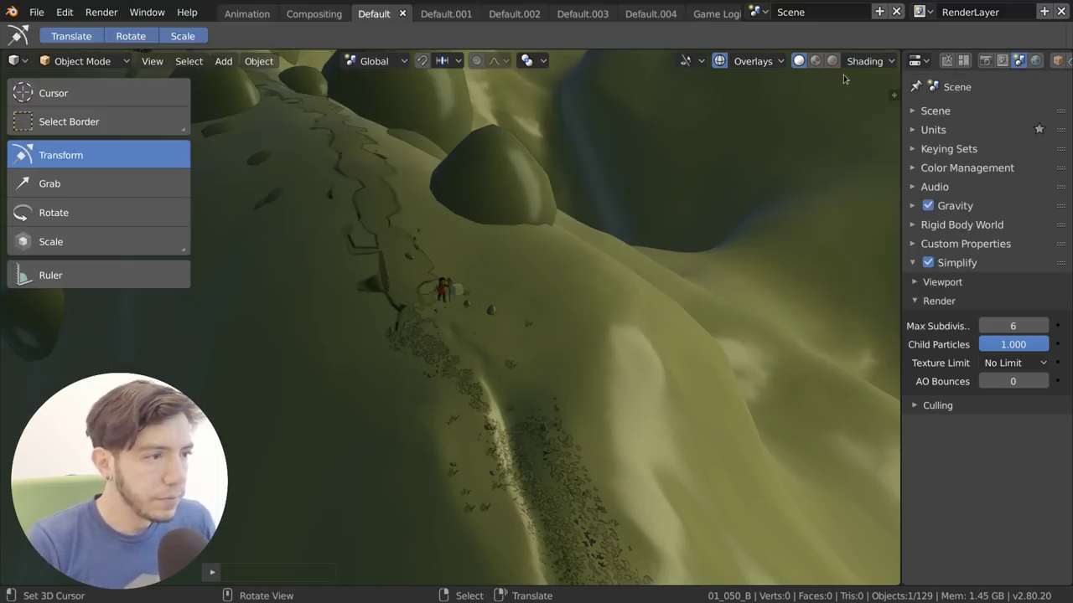
{"action": "left_click", "coordinate": [863, 61]}
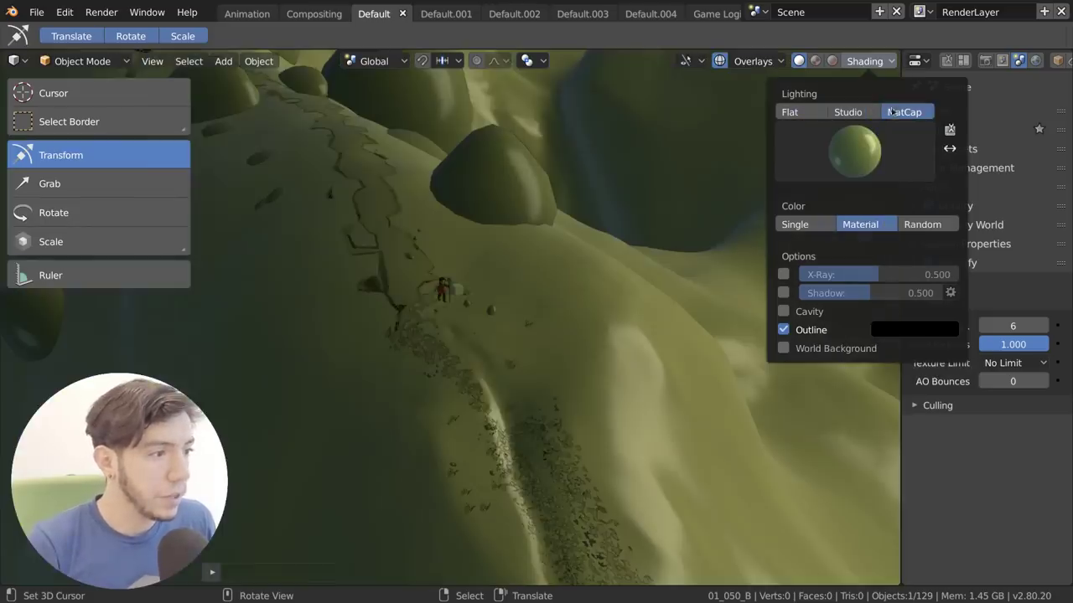
{"action": "left_click", "coordinate": [948, 151]}
{"action": "left_click", "coordinate": [949, 151]}
{"action": "left_click", "coordinate": [951, 151]}
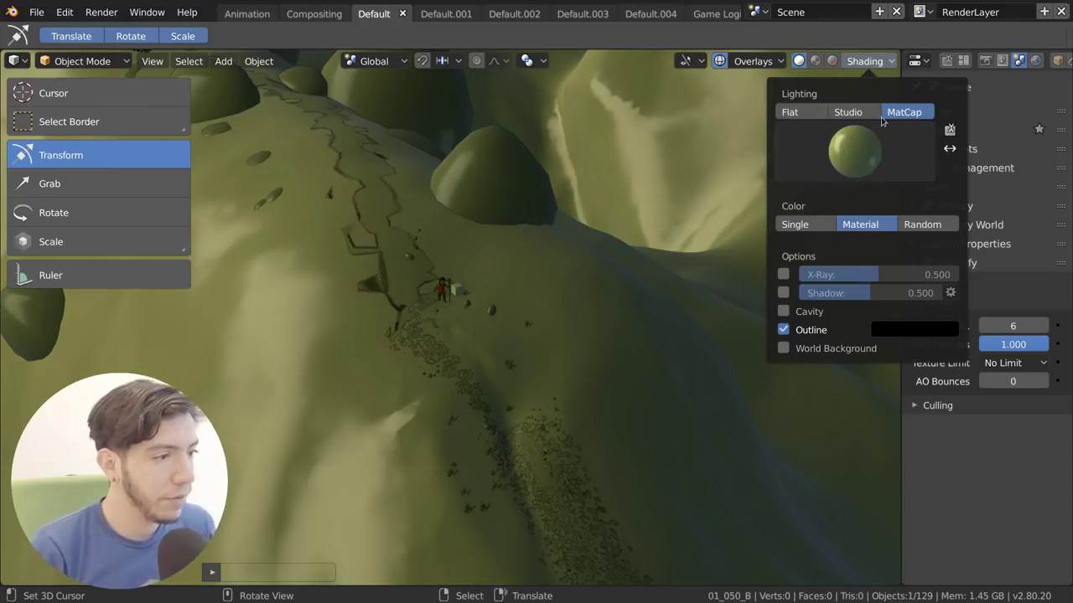
Switch the viewport to Studio lighting with Random object colors.
{"action": "left_click", "coordinate": [847, 112]}
{"action": "left_click", "coordinate": [890, 224]}
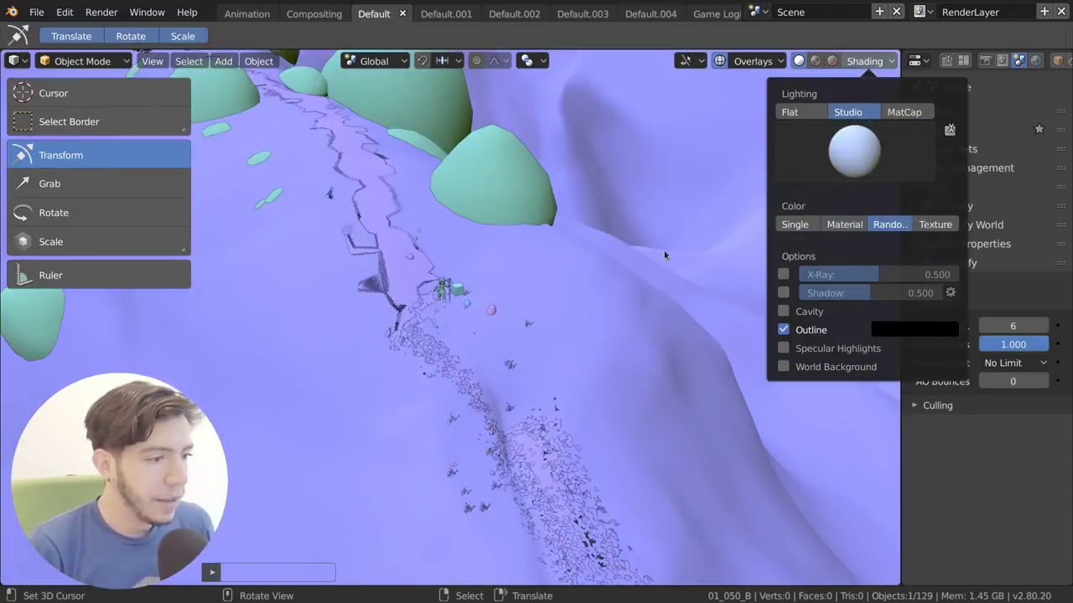
Try X-Ray shading on the scene, turn it back off, and disable the object Outline.
{"action": "left_click", "coordinate": [783, 275]}
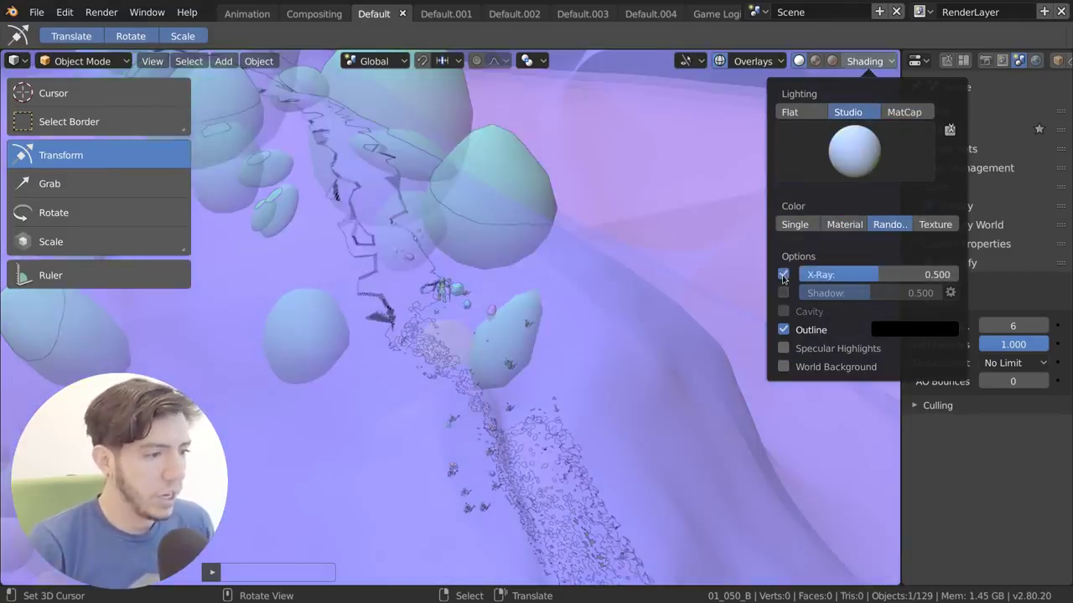
{"action": "left_click", "coordinate": [782, 275]}
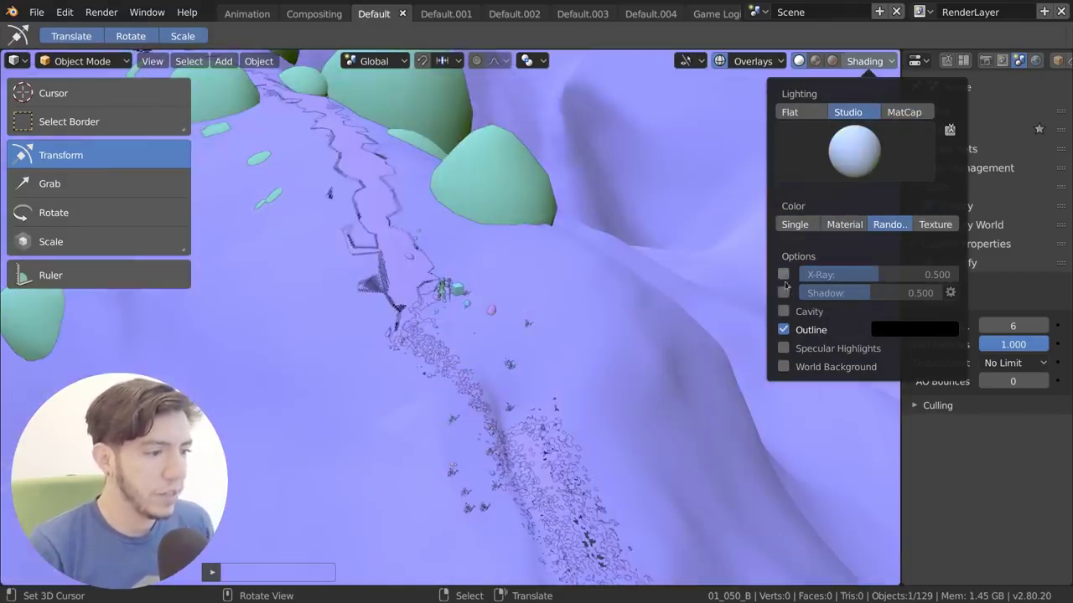
{"action": "left_click", "coordinate": [783, 330]}
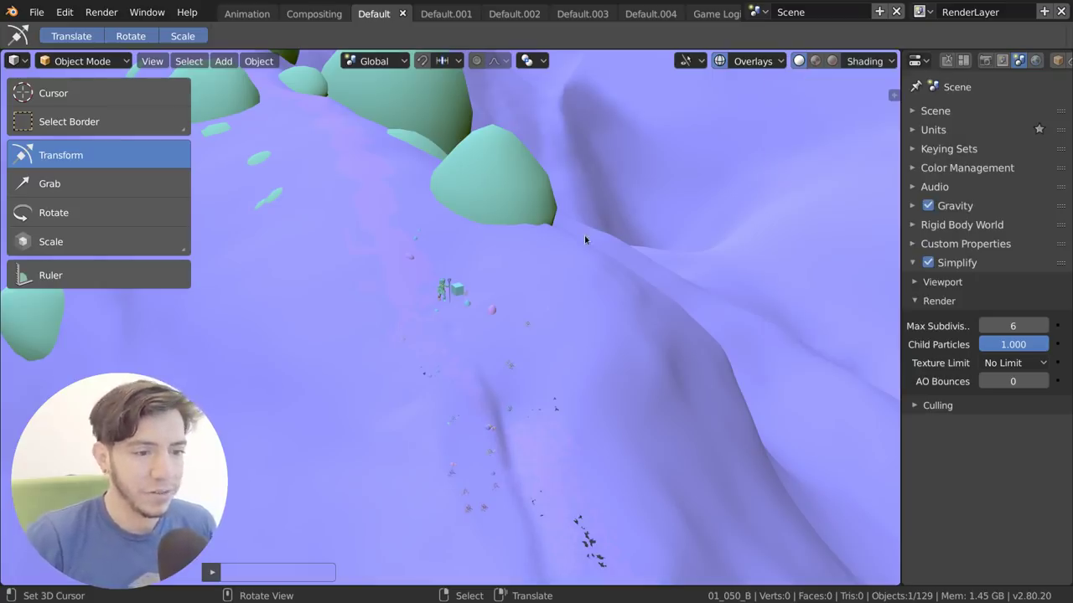
Start a new file from the General template.
{"action": "key", "text": "ctrl+n"}
{"action": "key", "text": "Escape"}
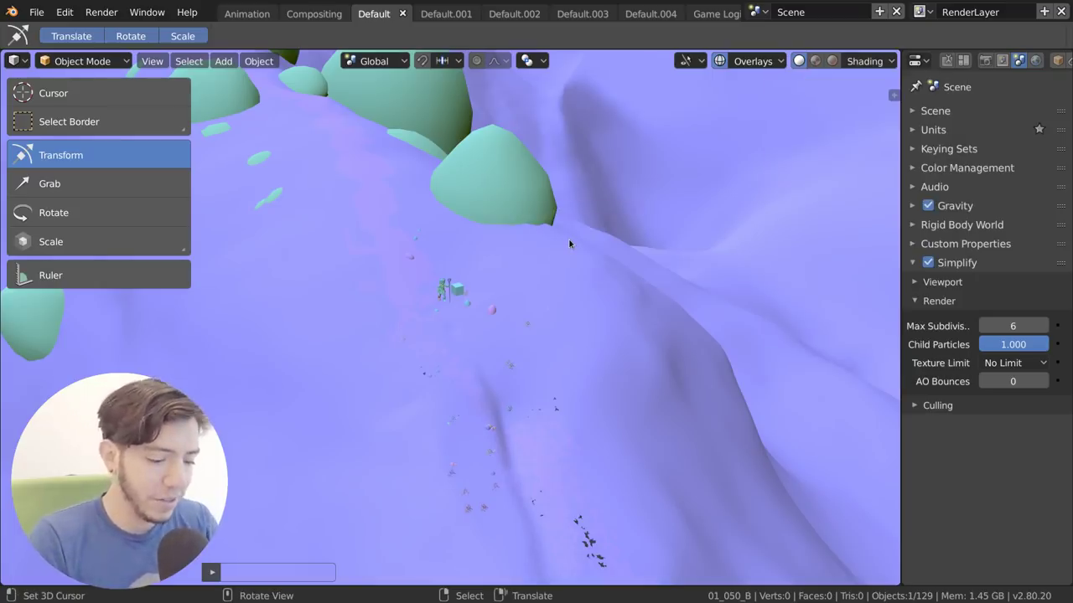
{"action": "key", "text": "ctrl+n"}
{"action": "left_click", "coordinate": [569, 243]}
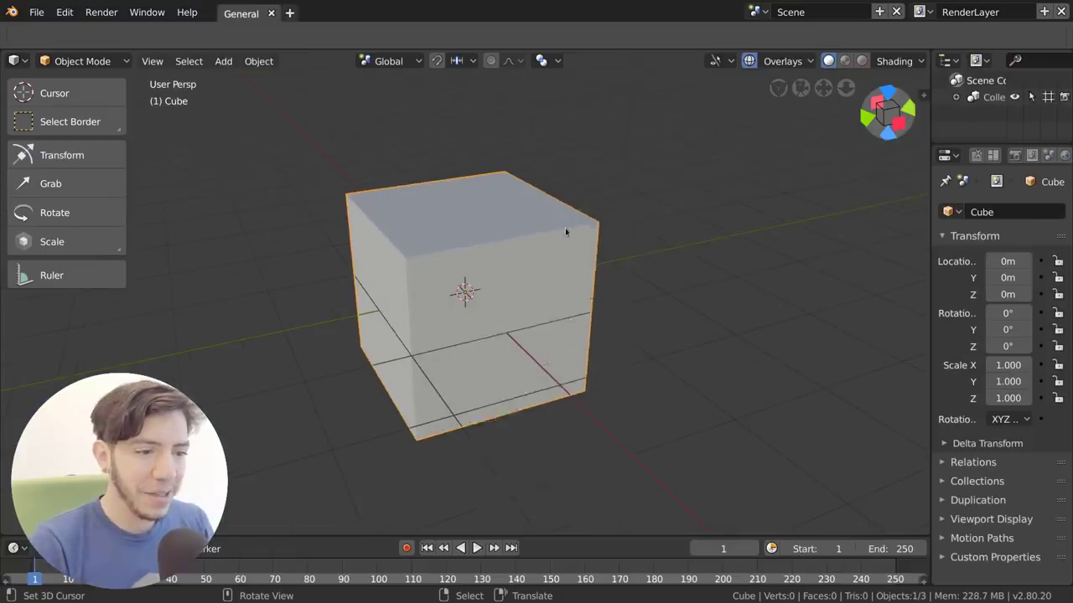
Add a plane mesh as a floor and scale it up to about 7.013.
{"action": "key", "text": "shift+a"}
{"action": "mouse_move", "coordinate": [610, 232]}
{"action": "left_click", "coordinate": [666, 228]}
{"action": "key", "text": "s"}
{"action": "left_click", "coordinate": [531, 324]}
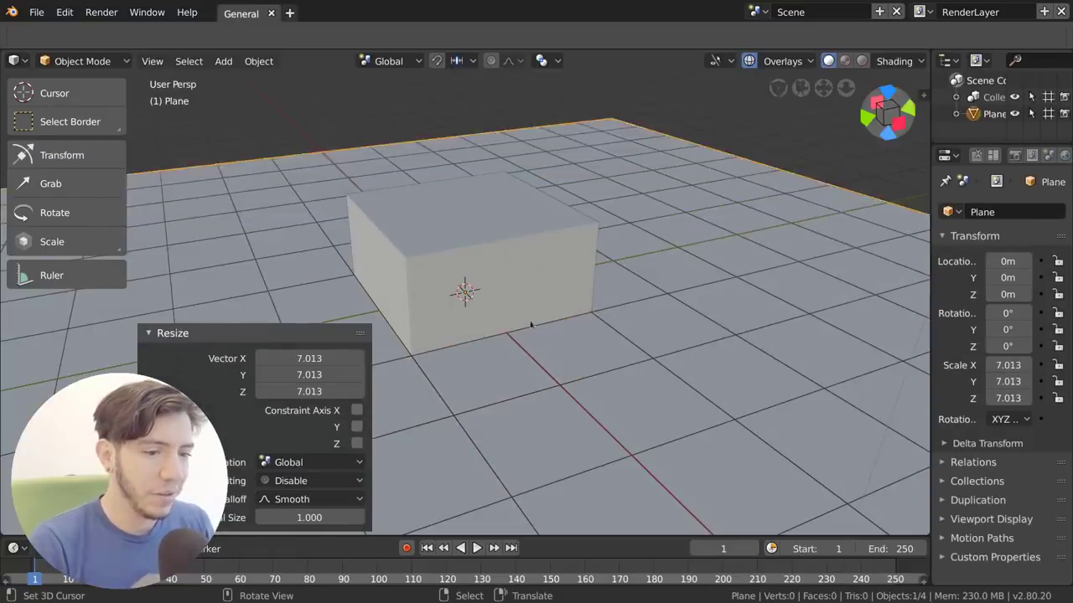
Select the cube and raise it 1 m along Z so it sits on the plane.
{"action": "scroll", "coordinate": [530, 324], "scroll_direction": "down", "scroll_amount": 5}
{"action": "left_click", "coordinate": [496, 277]}
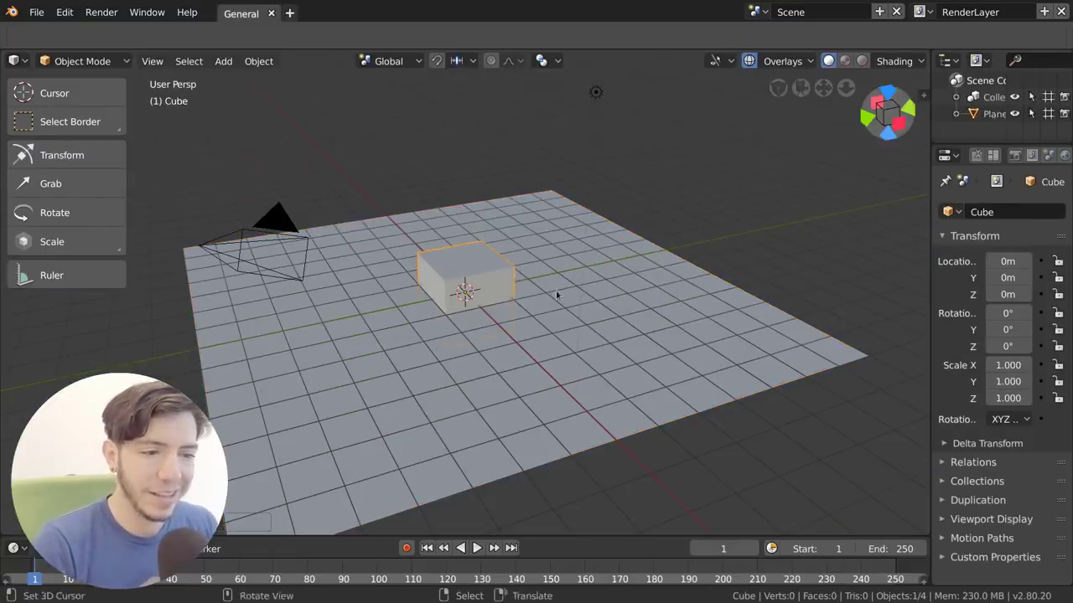
{"action": "key", "text": "g"}
{"action": "key", "text": "z"}
{"action": "key", "text": "1"}
{"action": "key", "text": "Return"}
{"action": "middle_click_drag", "start_coordinate": [557, 295], "coordinate": [497, 324]}
{"action": "scroll", "coordinate": [496, 324], "scroll_direction": "up", "scroll_amount": 3}
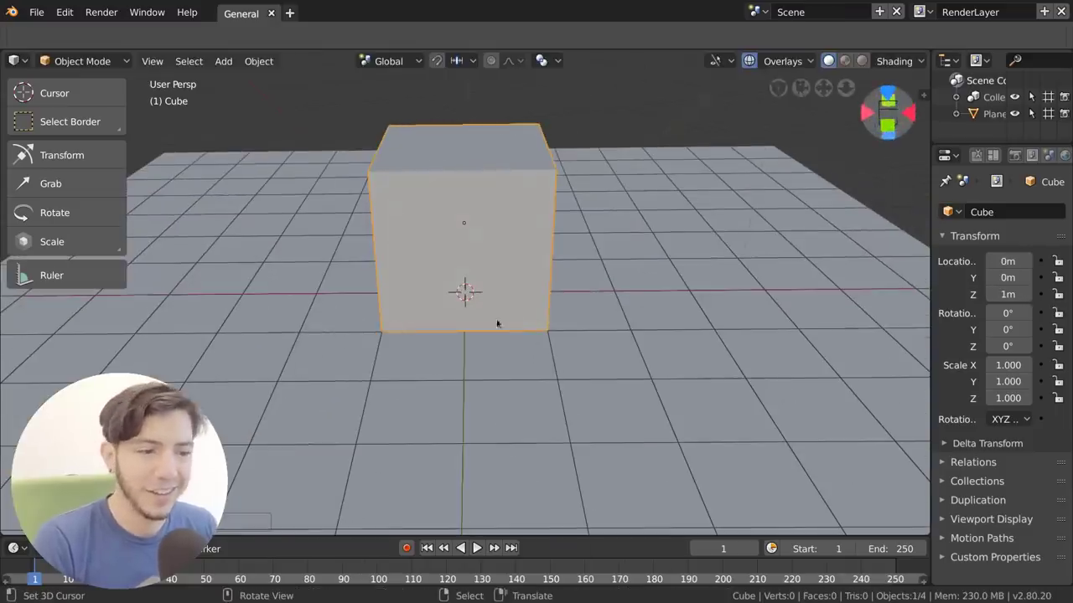
Enable Shadow in the viewport shading and raise its intensity to about 0.796.
{"action": "left_click", "coordinate": [895, 61]}
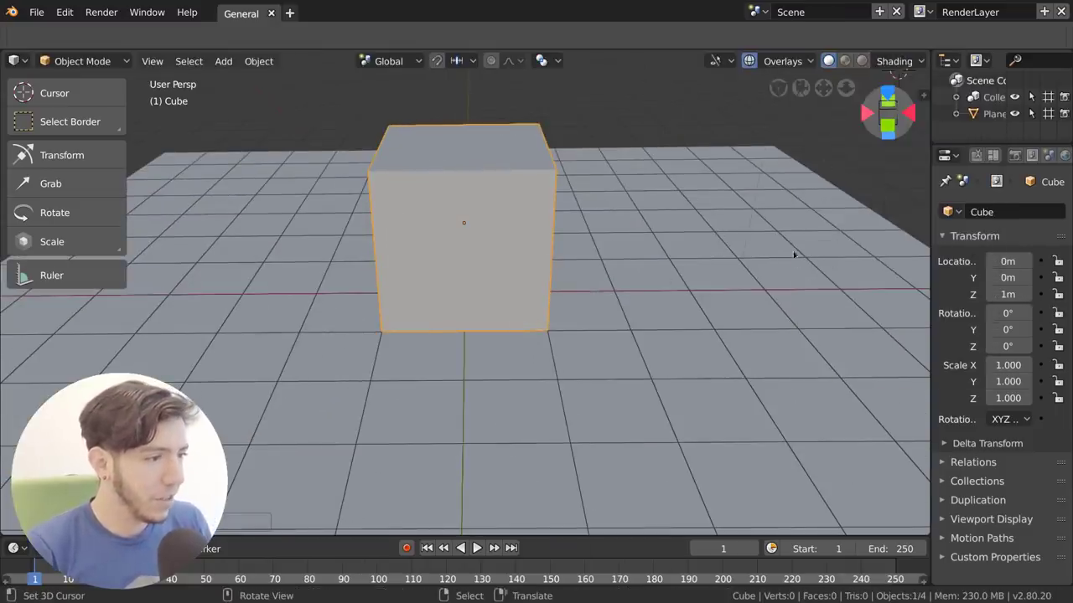
{"action": "left_click", "coordinate": [895, 61]}
{"action": "left_click", "coordinate": [814, 290]}
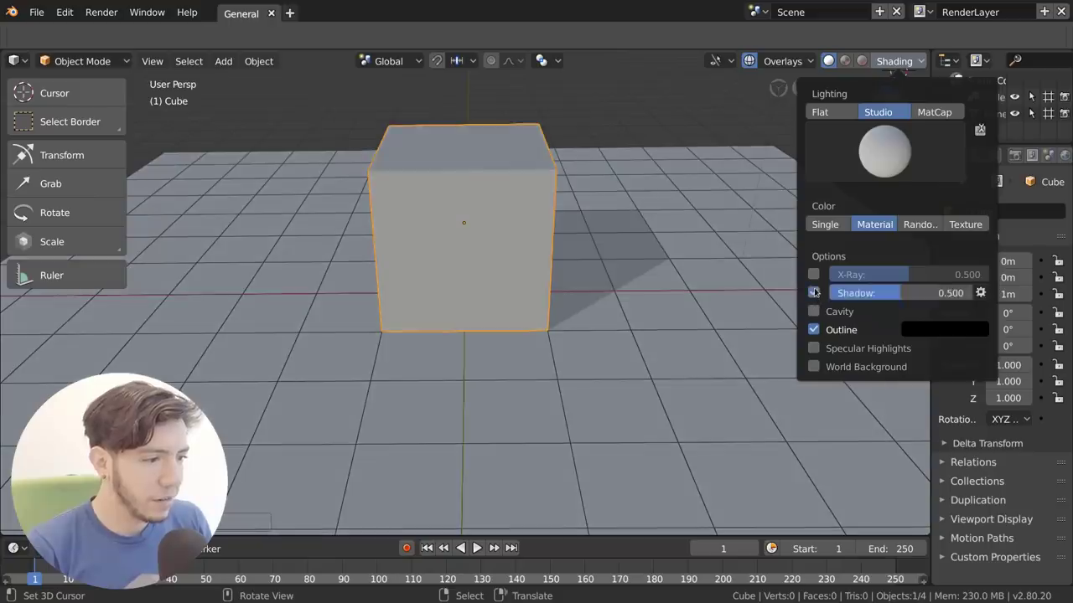
{"action": "middle_click_drag", "start_coordinate": [598, 312], "coordinate": [549, 307]}
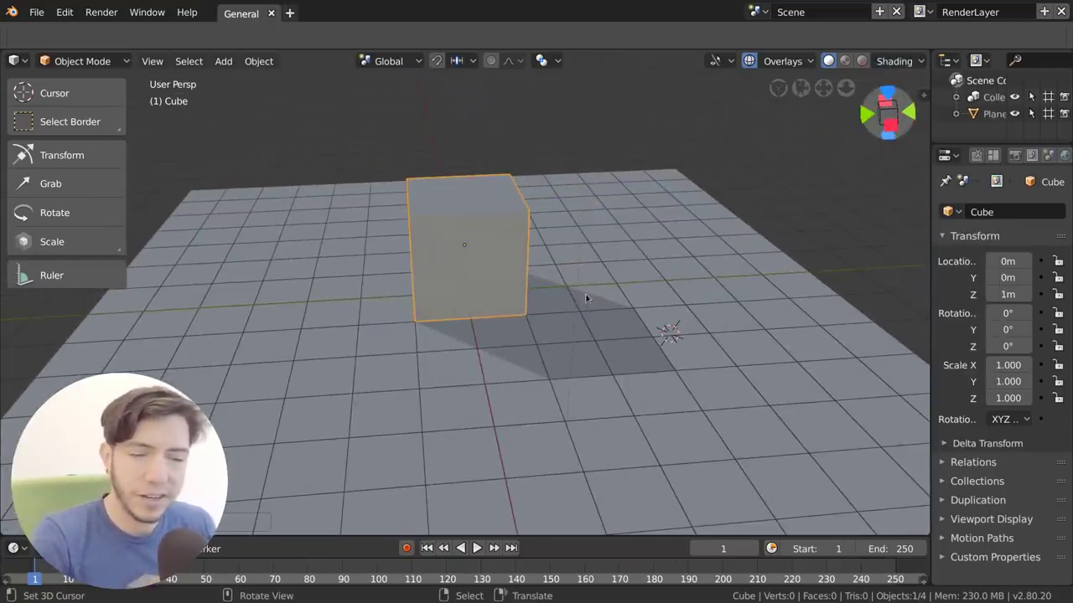
{"action": "left_click", "coordinate": [897, 61]}
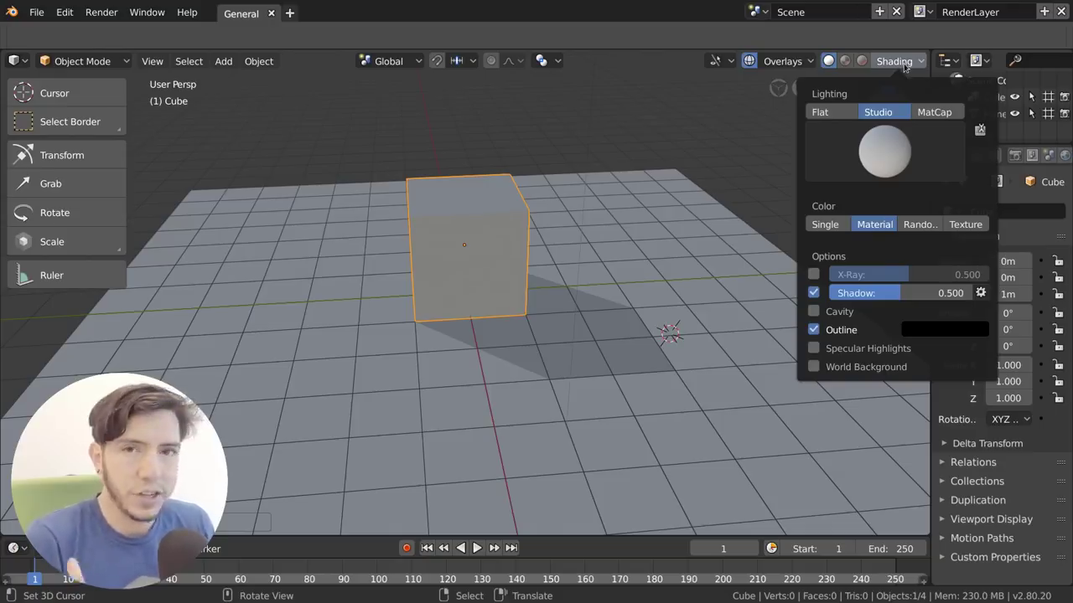
{"action": "left_click_drag", "start_coordinate": [911, 293], "coordinate": [945, 295]}
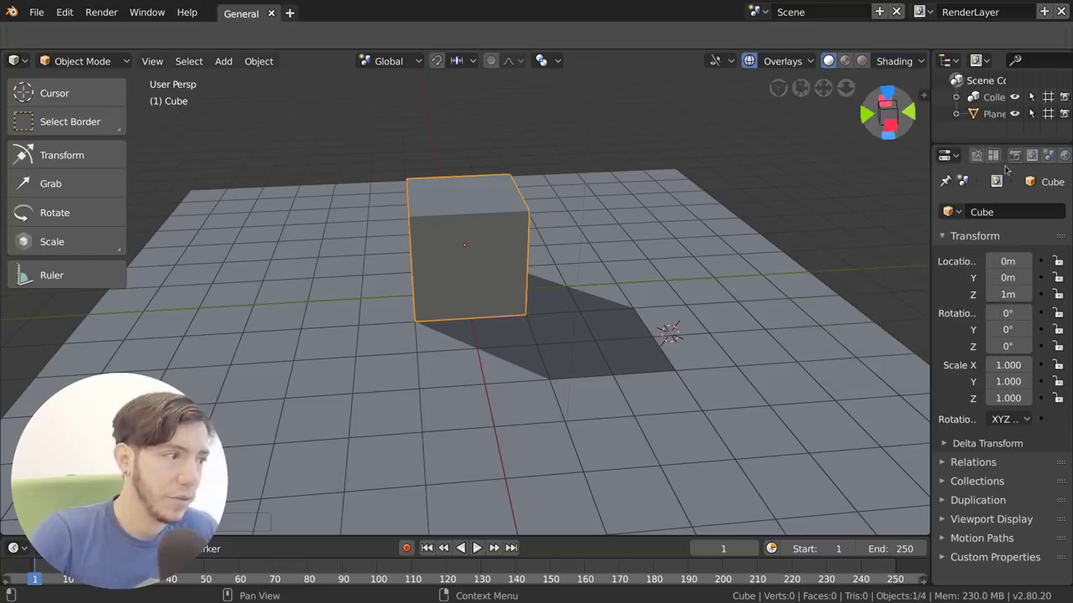
Show the Scene properties and widen the properties editor.
{"action": "left_click", "coordinate": [1047, 156]}
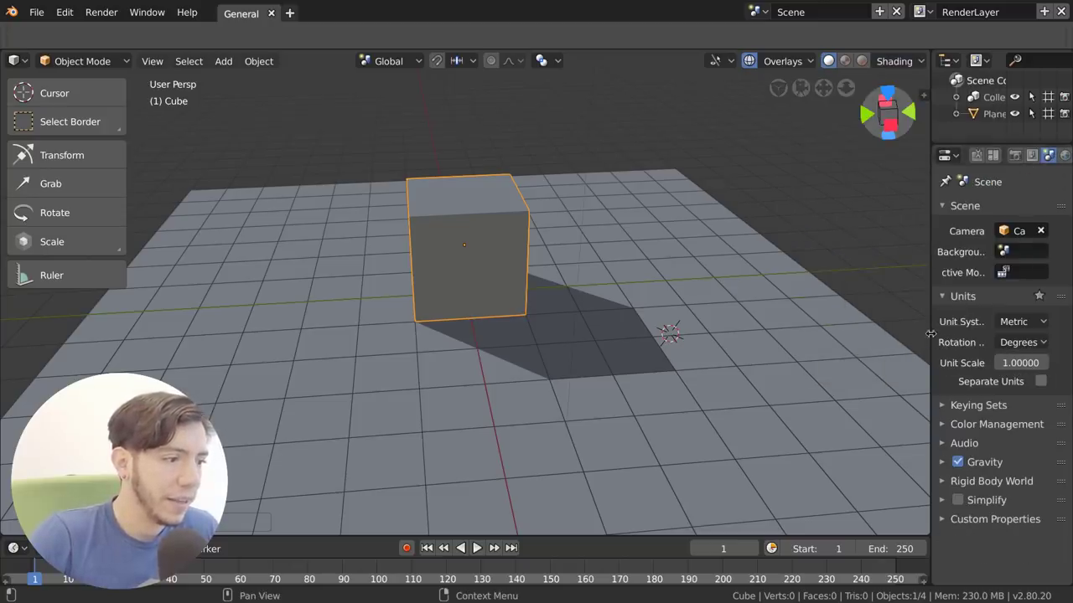
{"action": "left_click_drag", "start_coordinate": [930, 335], "coordinate": [792, 342]}
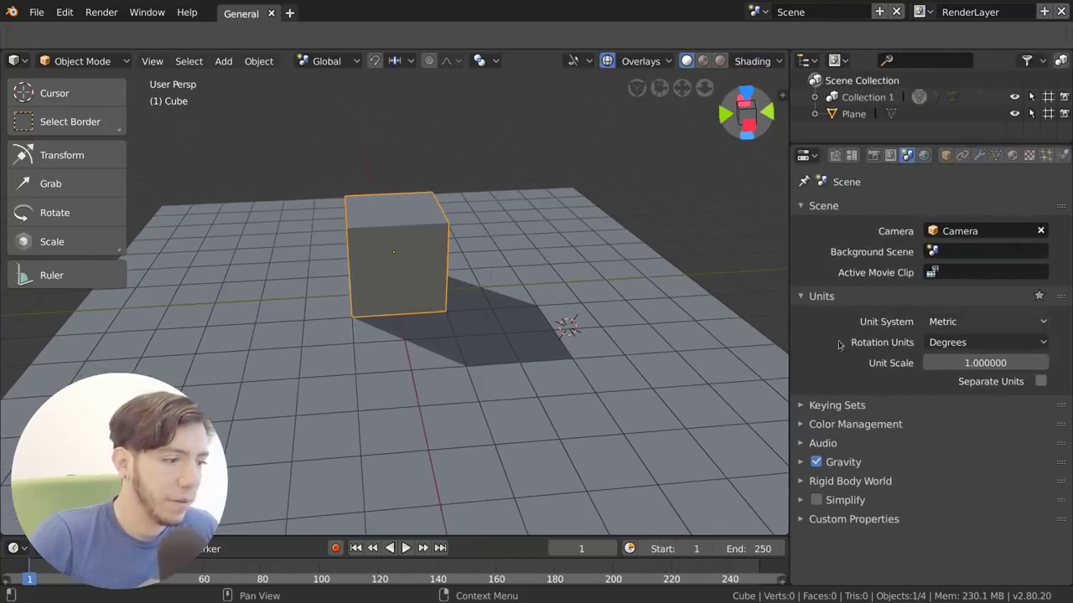
Change the shadow's light direction so the cube's shadow falls toward the viewer.
{"action": "left_click", "coordinate": [746, 61]}
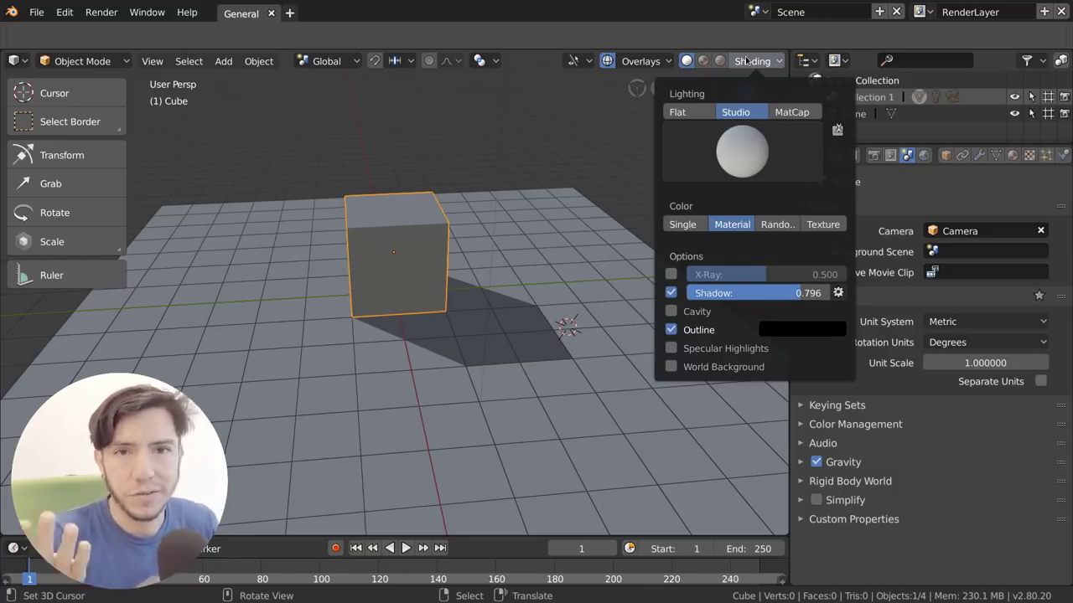
{"action": "left_click", "coordinate": [746, 60]}
{"action": "left_click", "coordinate": [775, 61]}
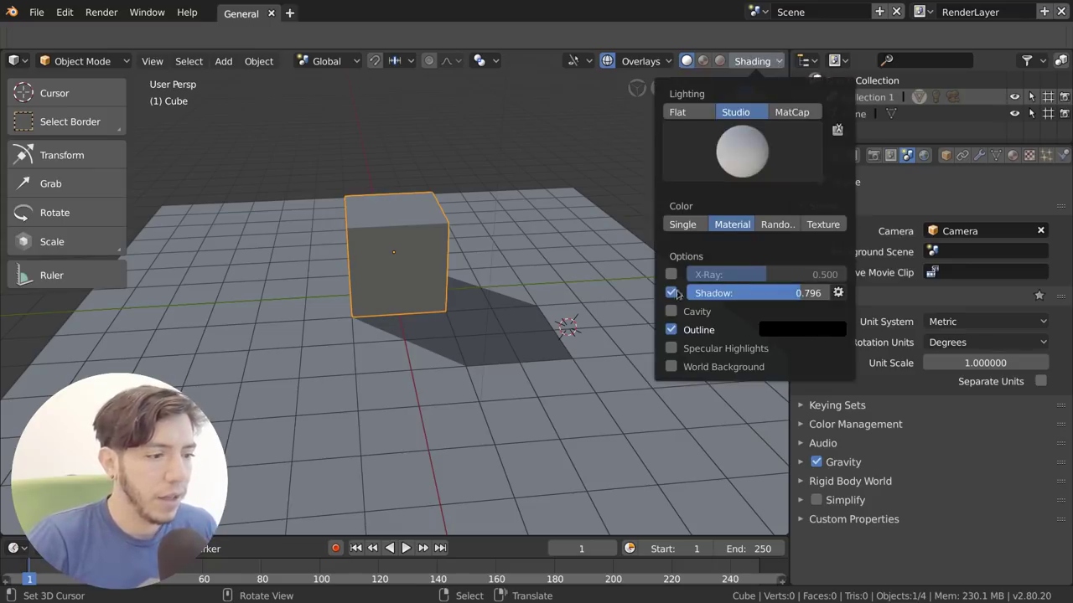
{"action": "left_click", "coordinate": [838, 293]}
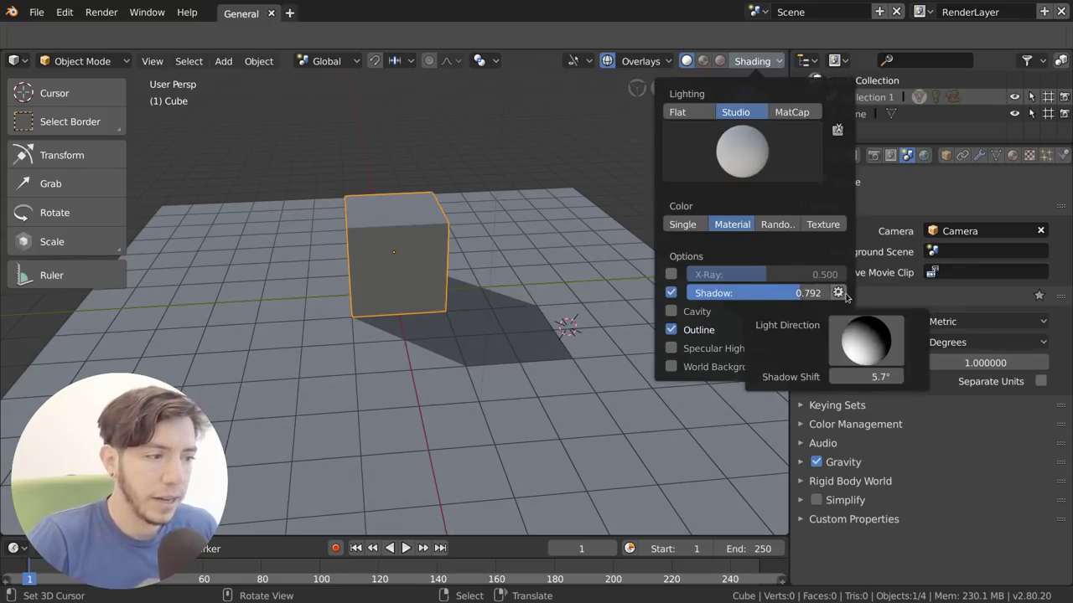
{"action": "mouse_move", "coordinate": [855, 331]}
{"action": "left_mouse_down"}
{"action": "mouse_move", "coordinate": [872, 335]}
{"action": "mouse_move", "coordinate": [867, 352]}
{"action": "mouse_move", "coordinate": [892, 335]}
{"action": "mouse_move", "coordinate": [872, 350]}
{"action": "mouse_move", "coordinate": [838, 324]}
{"action": "left_mouse_up"}
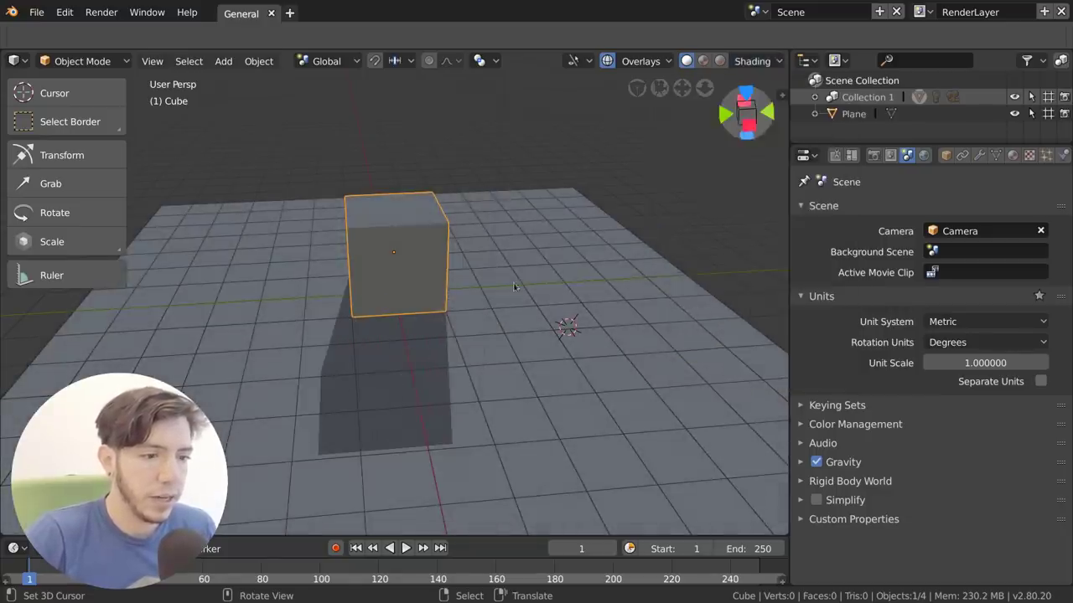
Delete the cube and add a Monkey mesh in its place.
{"action": "key", "text": "x"}
{"action": "left_click", "coordinate": [503, 245]}
{"action": "key", "text": "shift+a"}
{"action": "mouse_move", "coordinate": [577, 245]}
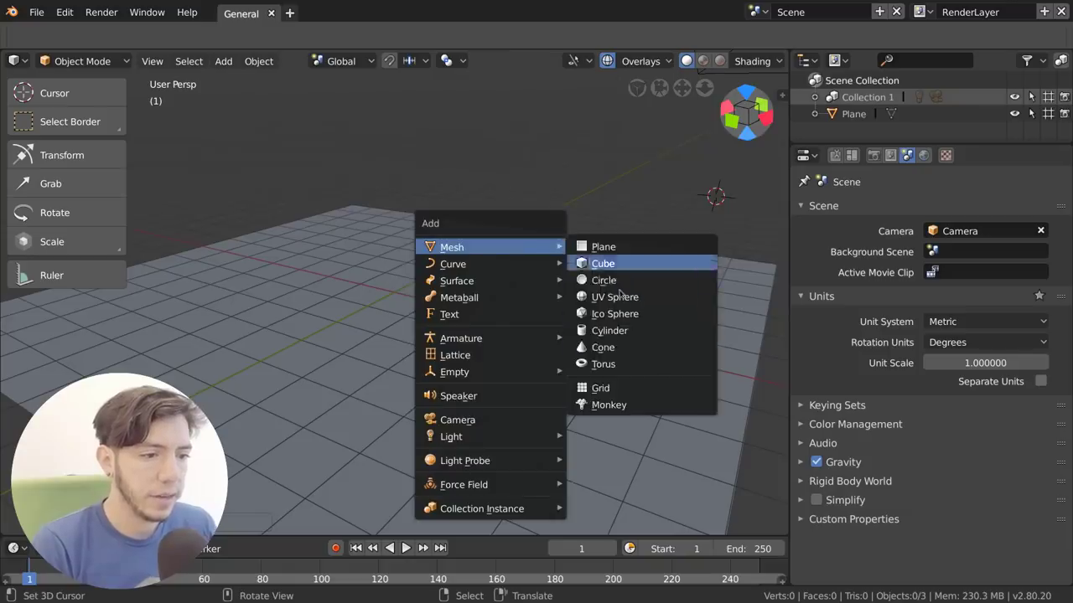
{"action": "left_click", "coordinate": [603, 404]}
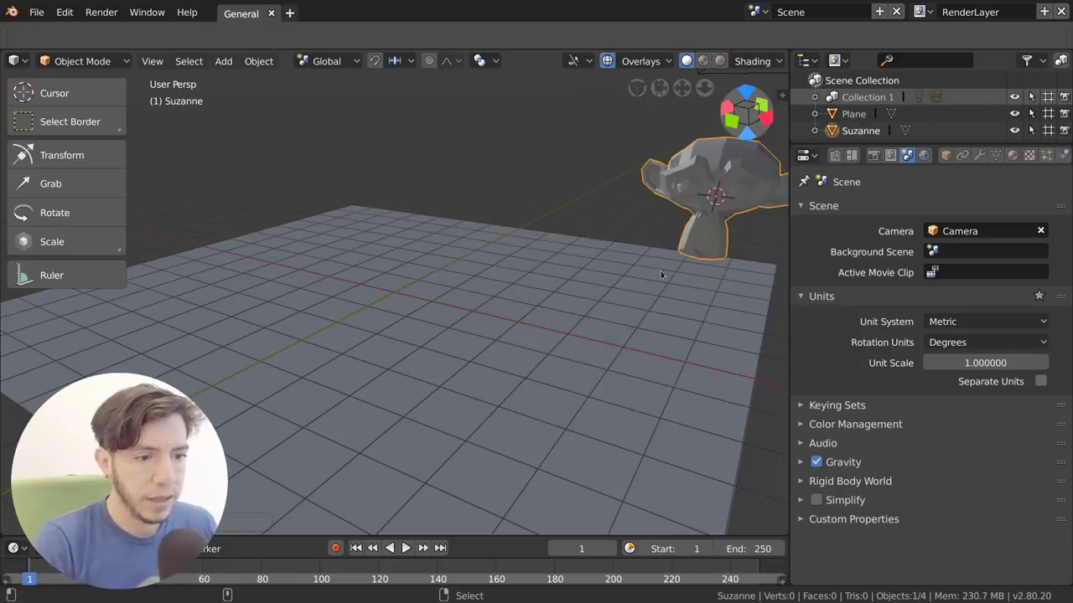
Reset the monkey's location to the origin and give it a level 2 subdivision surface.
{"action": "key", "text": "alt+g"}
{"action": "key", "text": "ctrl+2"}
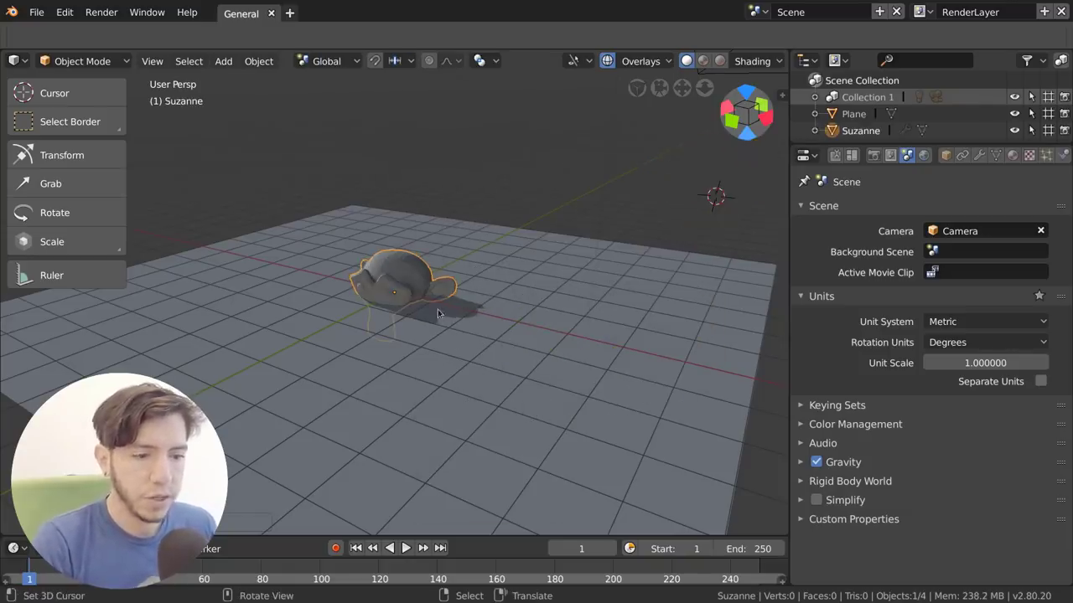
Scale the monkey head and tilt it so that it lies on the plane.
{"action": "scroll", "coordinate": [436, 302], "scroll_direction": "up", "scroll_amount": 4}
{"action": "key", "text": "s"}
{"action": "left_click", "coordinate": [504, 243]}
{"action": "key", "text": "r"}
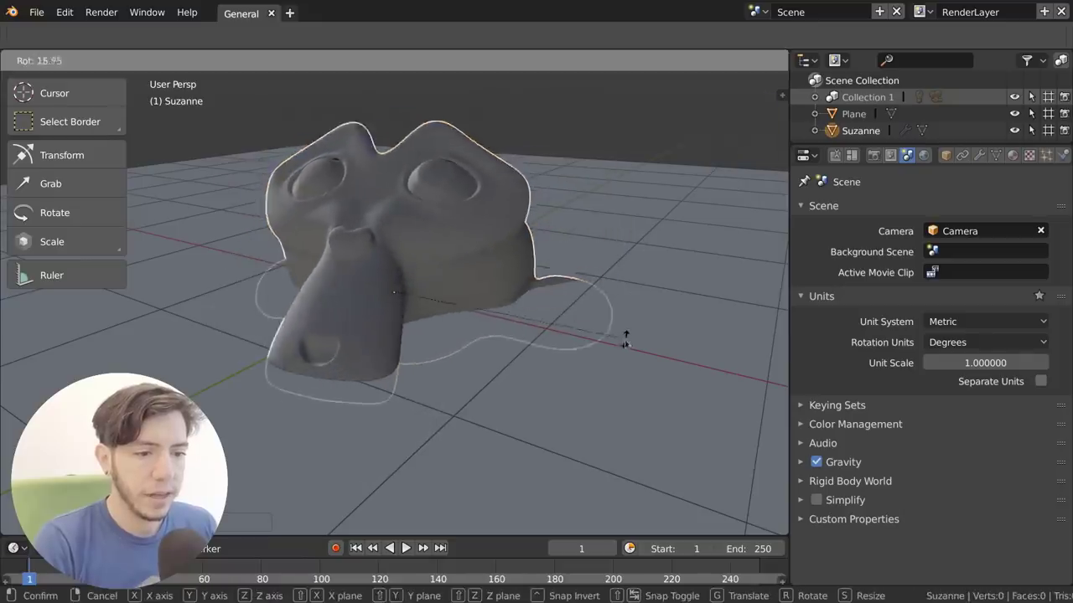
{"action": "left_click", "coordinate": [546, 317]}
{"action": "middle_click_drag", "start_coordinate": [545, 317], "coordinate": [461, 293]}
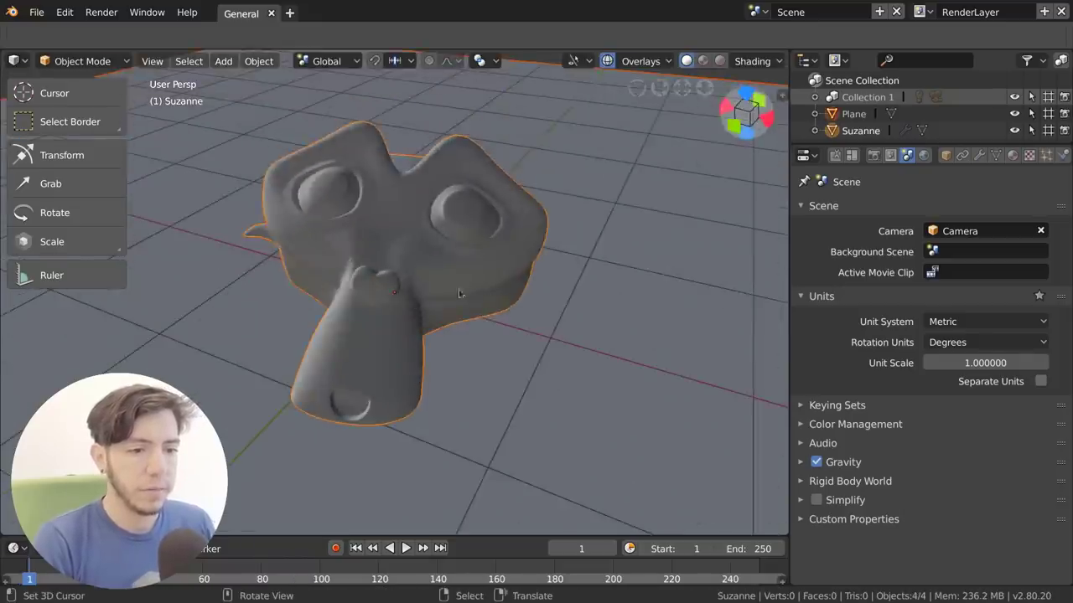
{"action": "scroll", "coordinate": [486, 299], "scroll_direction": "down", "scroll_amount": 3}
{"action": "scroll", "coordinate": [575, 294], "scroll_direction": "up", "scroll_amount": 3}
Set the Shadow Shift to 0° and adjust the light direction to shorten the monkey's shadow.
{"action": "left_click", "coordinate": [757, 62]}
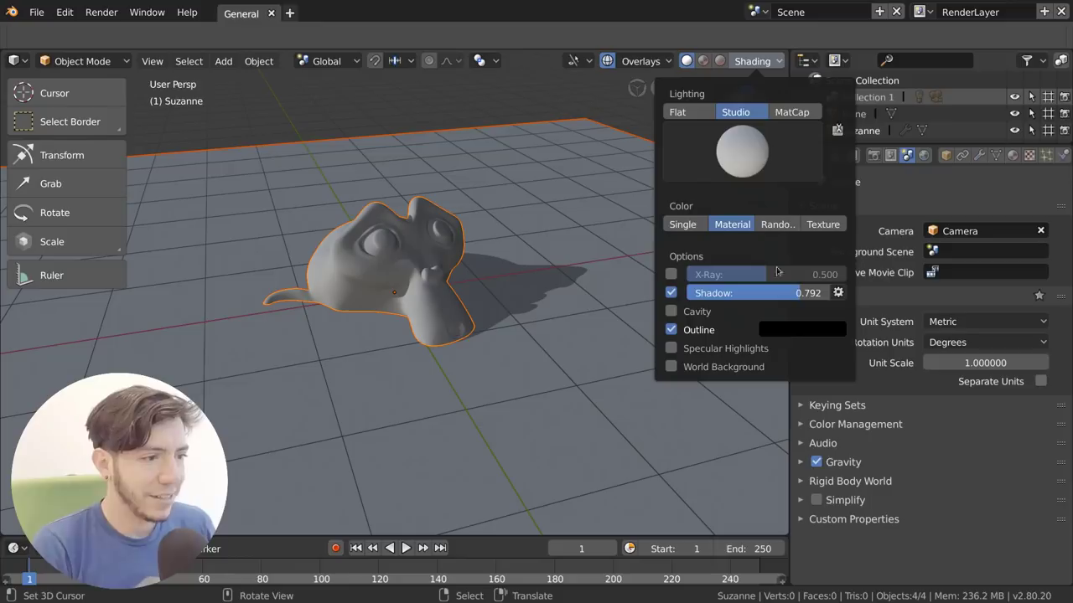
{"action": "left_click", "coordinate": [837, 293]}
{"action": "mouse_move", "coordinate": [867, 377]}
{"action": "left_mouse_down"}
{"action": "mouse_move", "coordinate": [896, 376]}
{"action": "mouse_move", "coordinate": [868, 376]}
{"action": "left_mouse_up"}
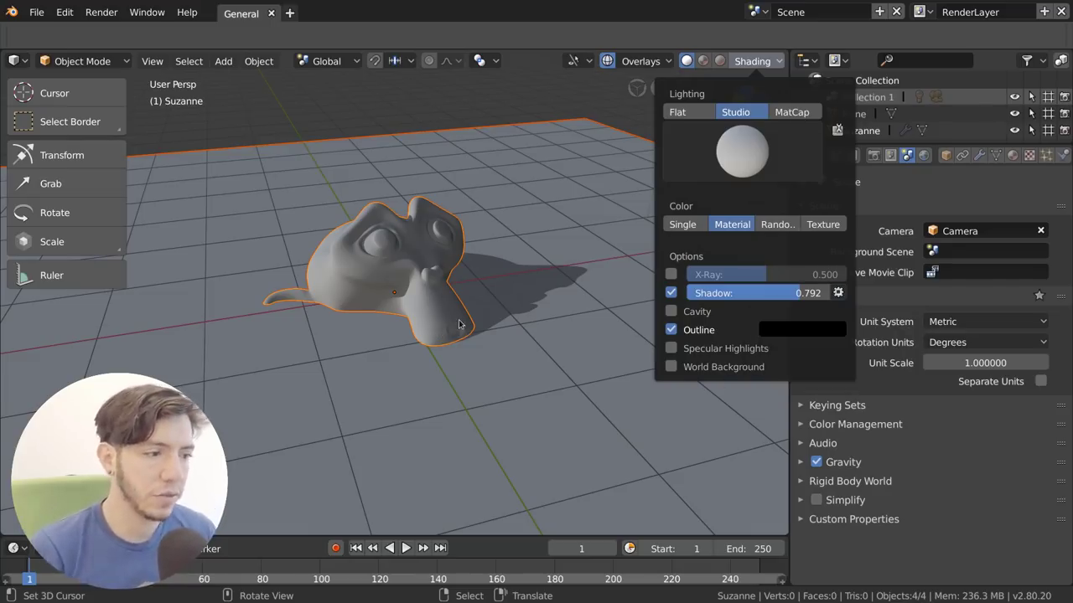
{"action": "mouse_move", "coordinate": [838, 294]}
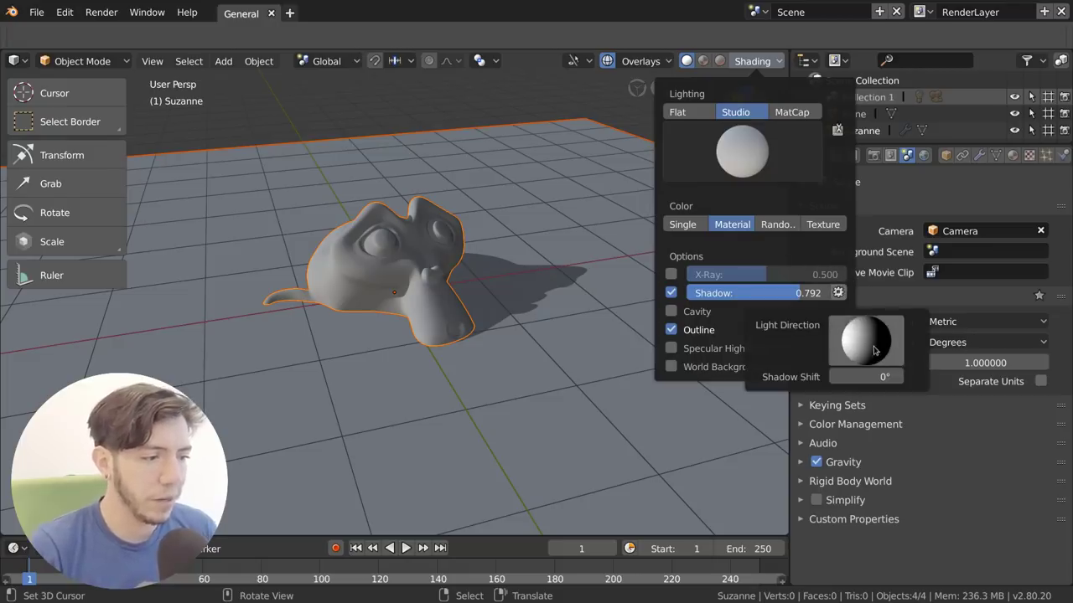
{"action": "left_click_drag", "start_coordinate": [874, 350], "coordinate": [905, 368]}
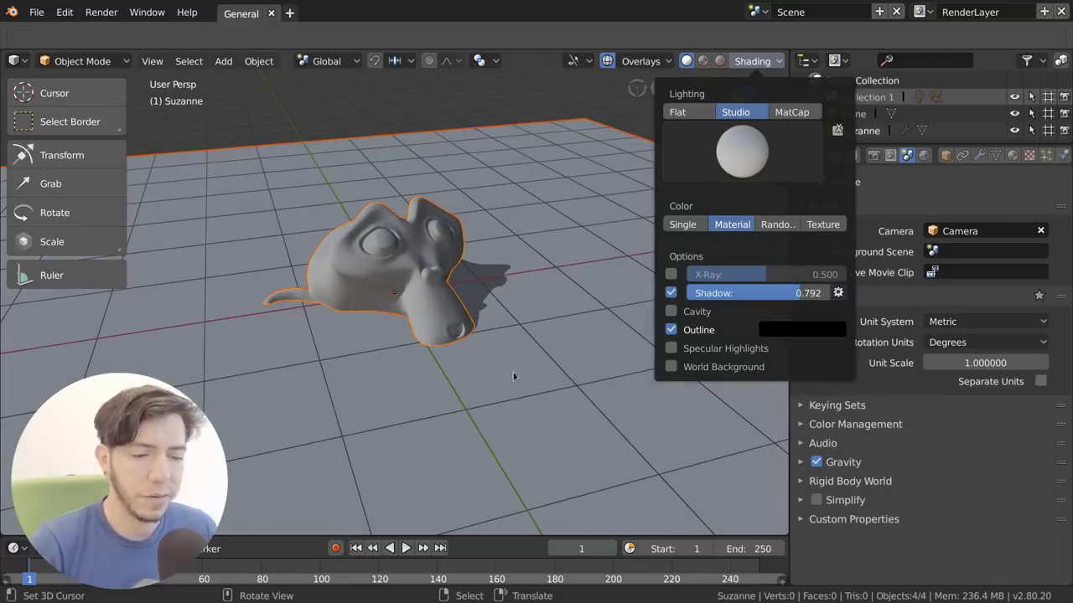
Turn off Outline and Shadow, and enable Cavity with Ridge and Valley both at 2.500.
{"action": "left_click", "coordinate": [759, 61]}
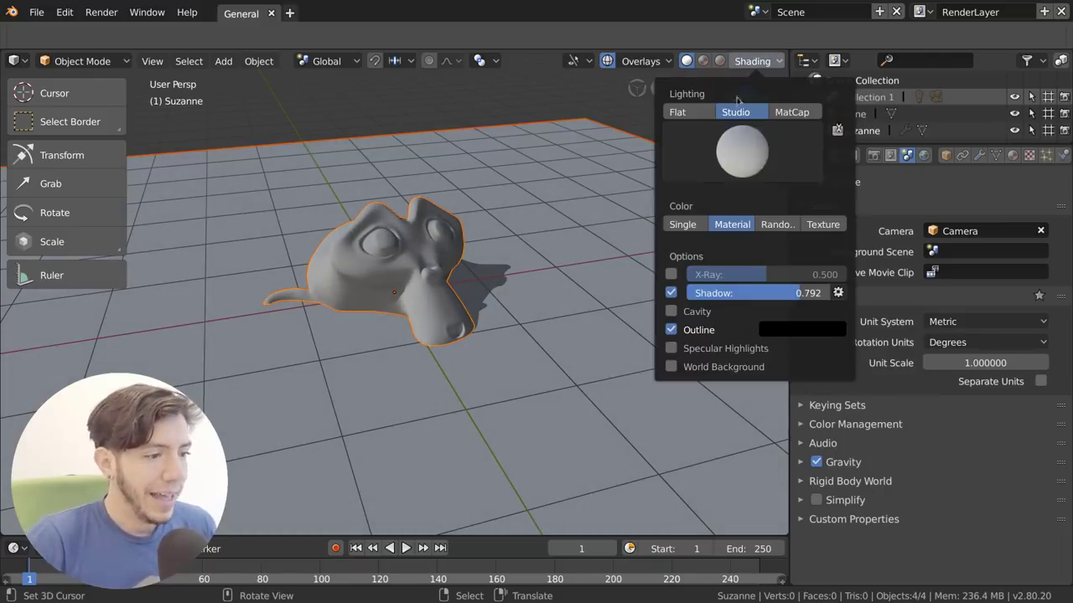
{"action": "left_click", "coordinate": [670, 329]}
{"action": "left_click", "coordinate": [670, 292]}
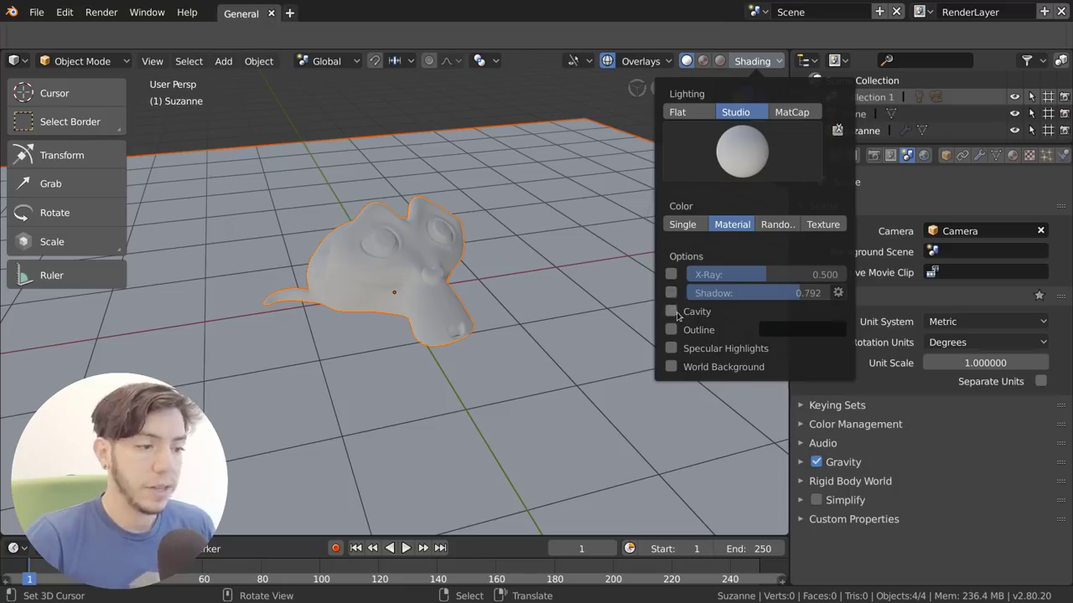
{"action": "left_click", "coordinate": [672, 311]}
{"action": "left_click_drag", "start_coordinate": [696, 329], "coordinate": [828, 330]}
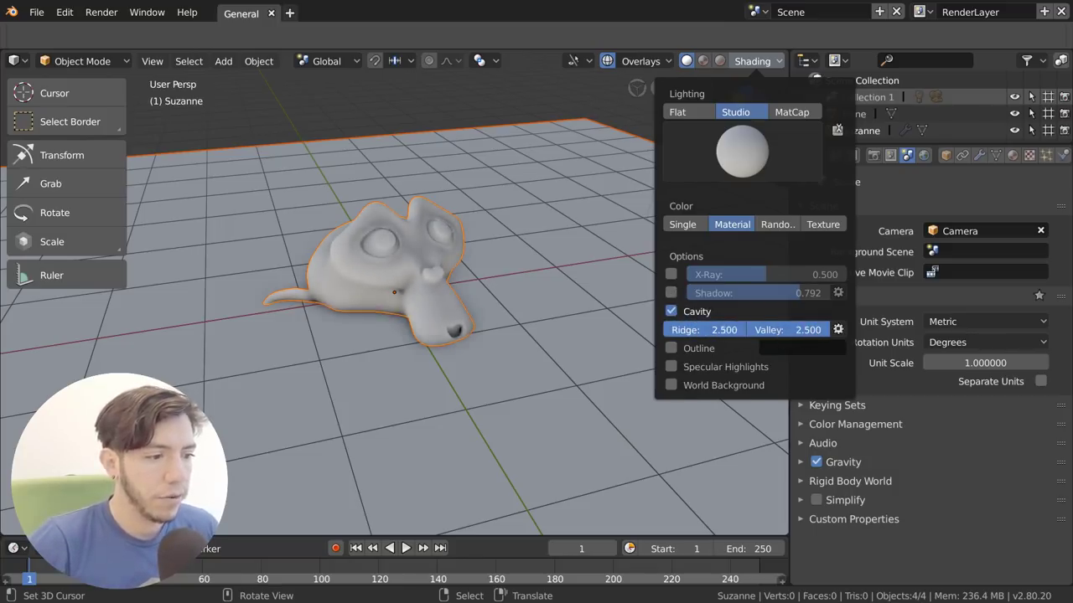
Set the cavity Distance to 0.270 and lower its Samples to 7.
{"action": "left_click_drag", "start_coordinate": [721, 330], "coordinate": [745, 332]}
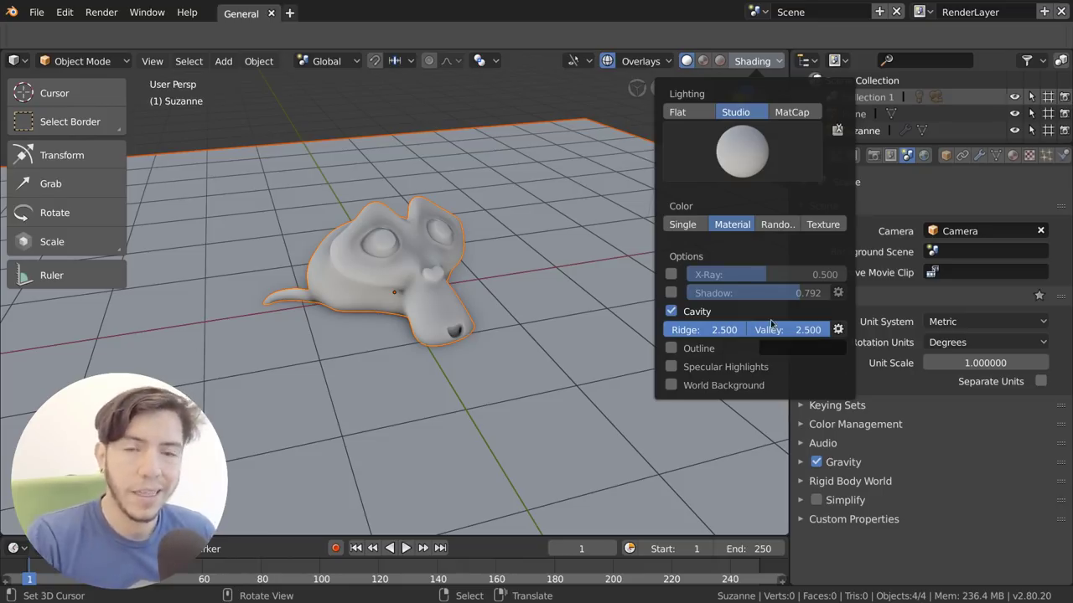
{"action": "left_click", "coordinate": [838, 330]}
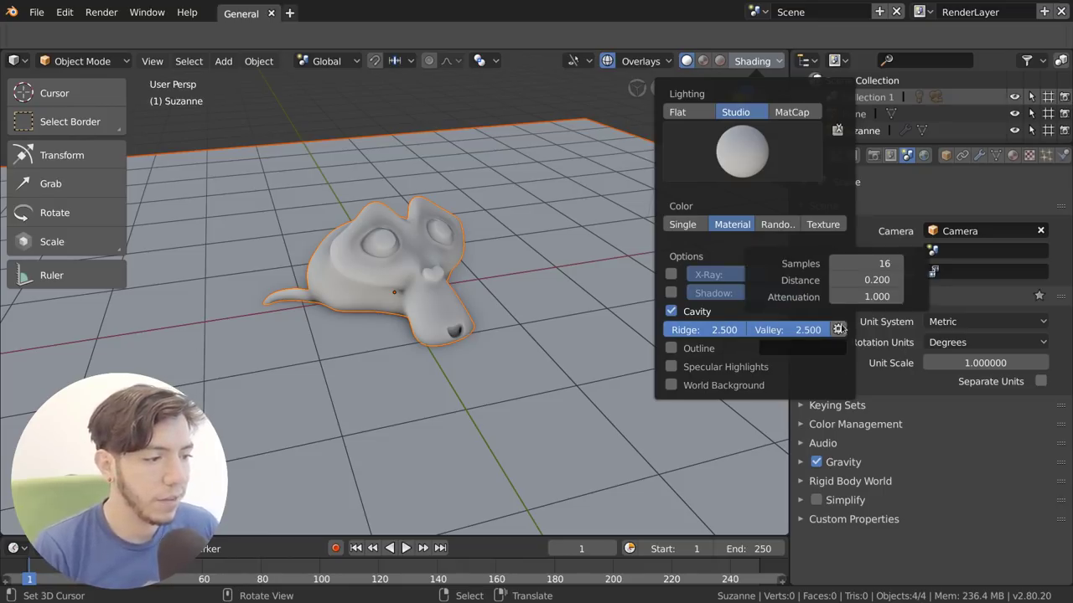
{"action": "mouse_move", "coordinate": [871, 280]}
{"action": "left_mouse_down"}
{"action": "mouse_move", "coordinate": [889, 280]}
{"action": "mouse_move", "coordinate": [881, 296]}
{"action": "mouse_move", "coordinate": [838, 263]}
{"action": "mouse_move", "coordinate": [888, 263]}
{"action": "mouse_move", "coordinate": [868, 256]}
{"action": "left_mouse_up"}
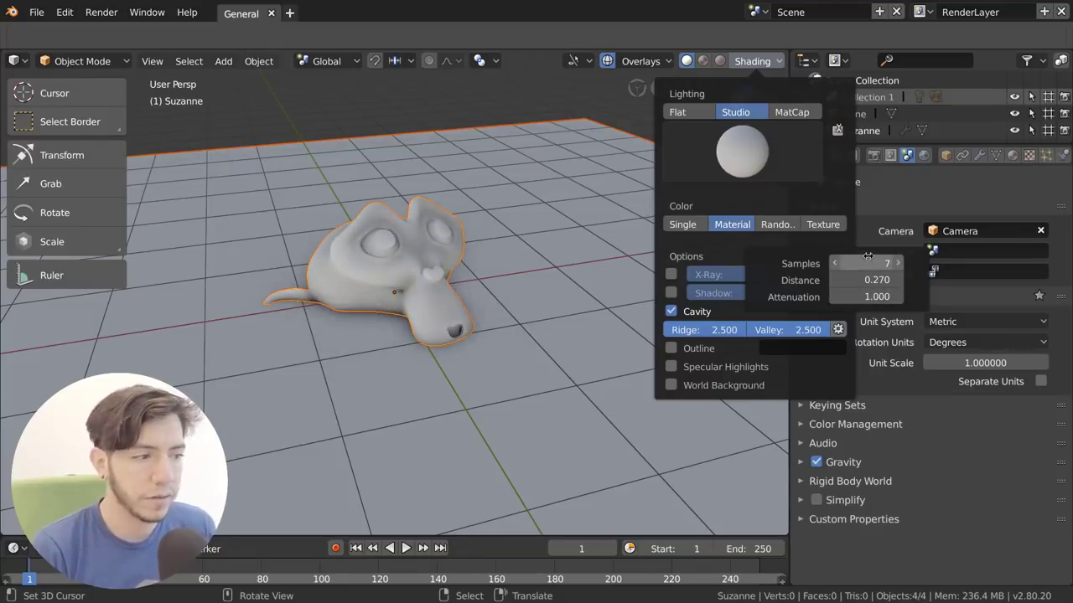
Toggle Cavity repeatedly to compare the monkey with and without it, leaving the option disabled.
{"action": "left_click", "coordinate": [670, 311]}
{"action": "left_click", "coordinate": [670, 311]}
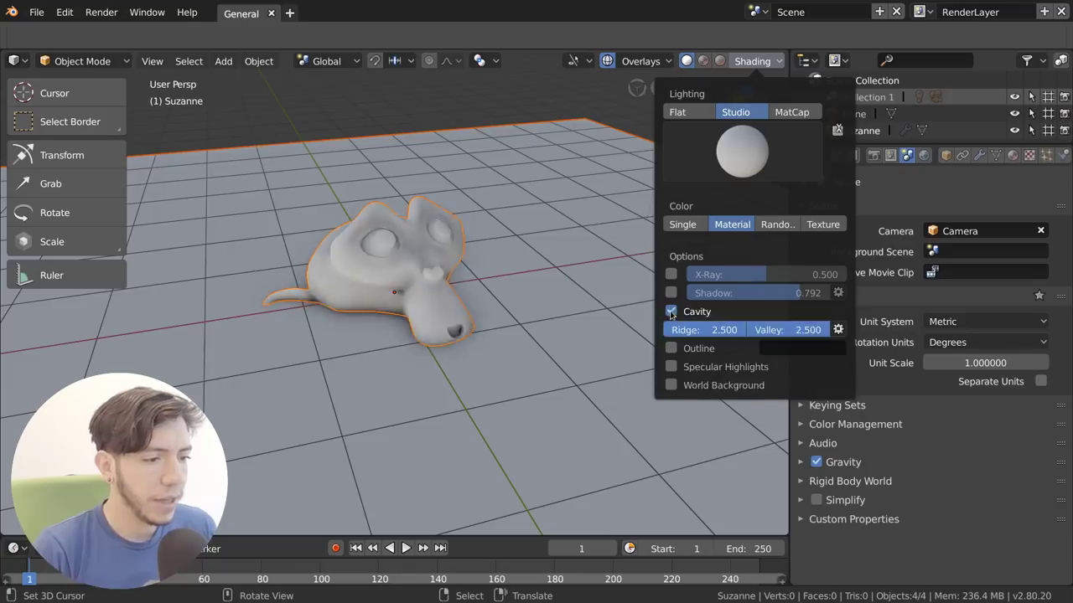
{"action": "left_click", "coordinate": [670, 311]}
{"action": "left_click", "coordinate": [670, 310]}
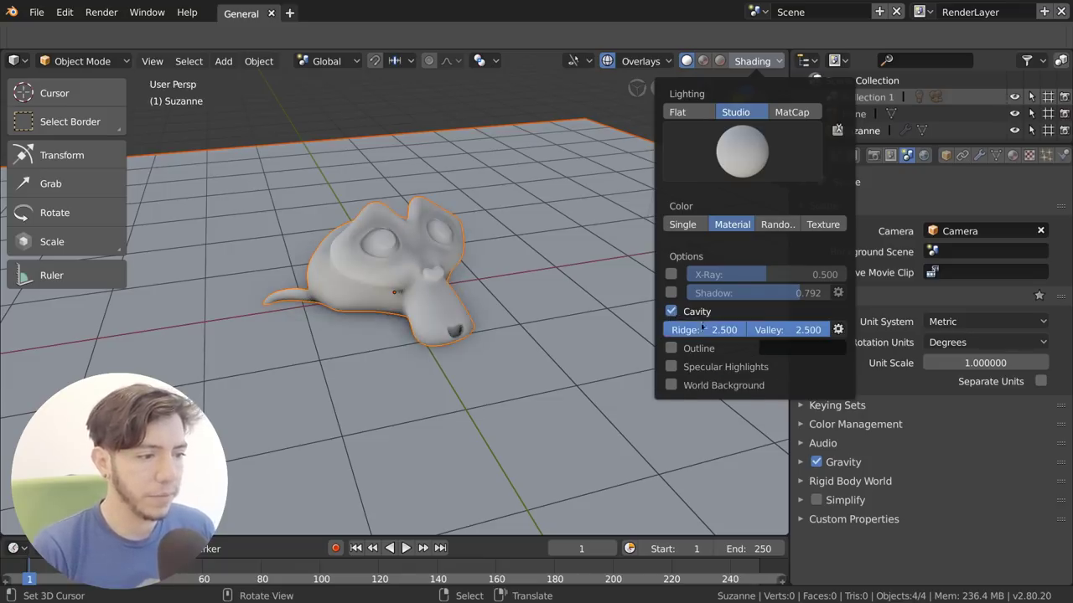
{"action": "left_click", "coordinate": [672, 312]}
{"action": "left_click", "coordinate": [672, 311]}
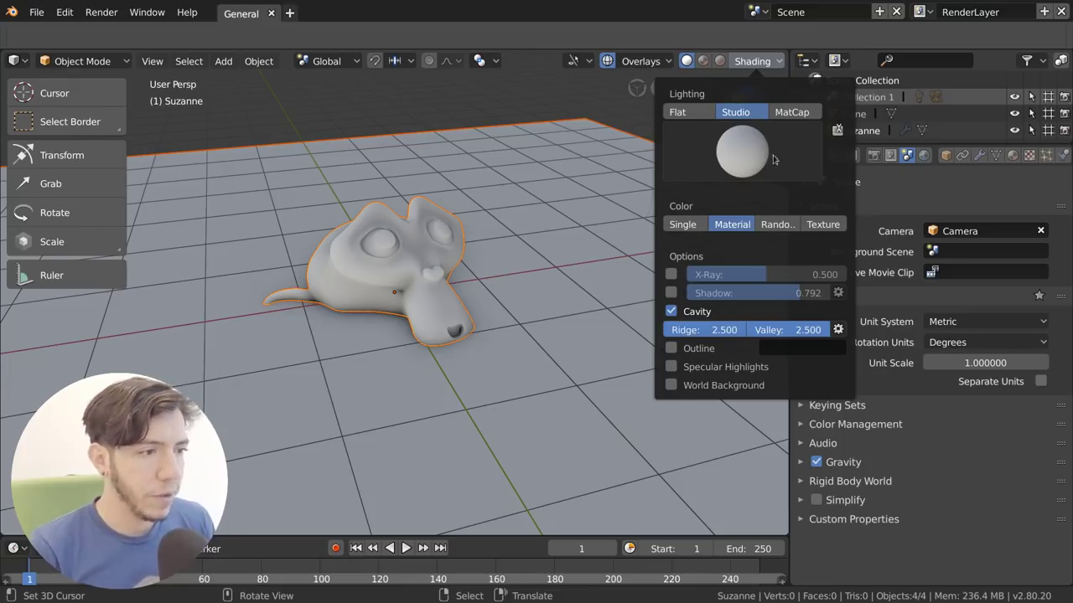
{"action": "left_click", "coordinate": [672, 312]}
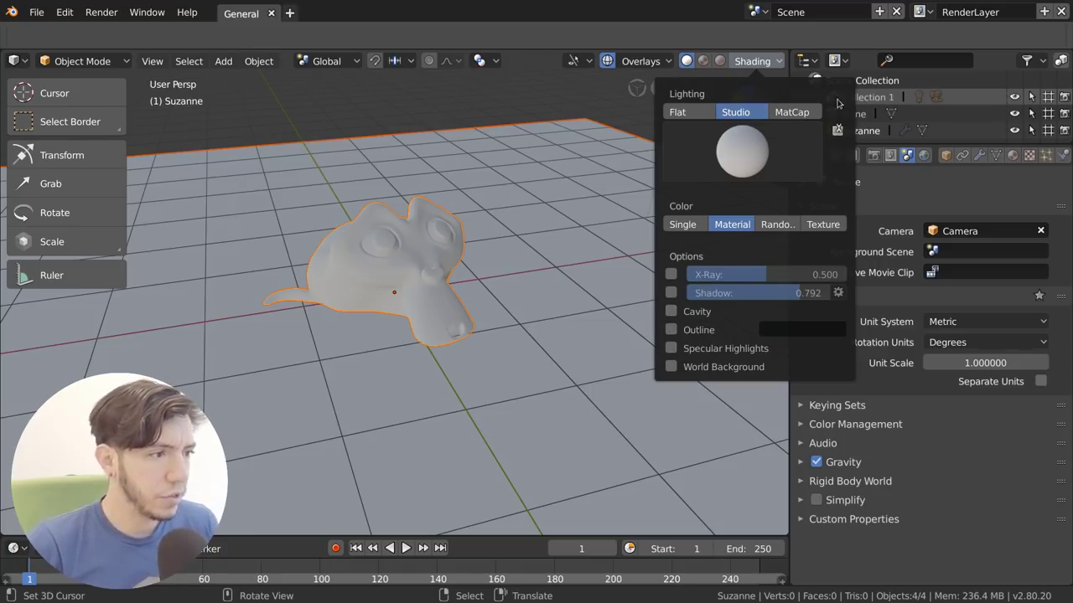
Switch the lighting to MatCap, flip the matcap horizontally and flip it back.
{"action": "left_click", "coordinate": [786, 110]}
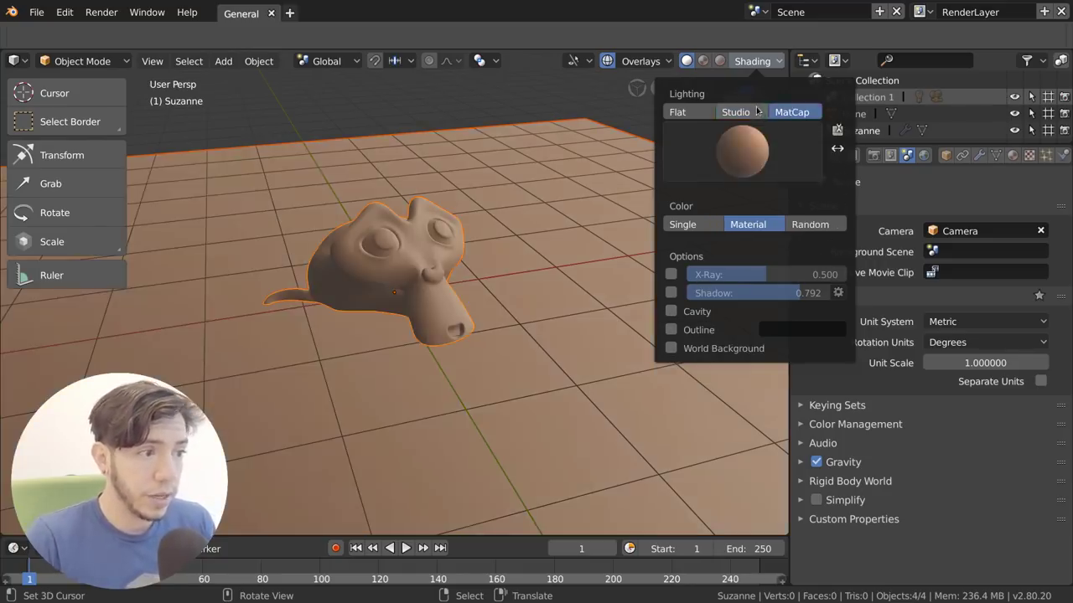
{"action": "left_click", "coordinate": [837, 149]}
{"action": "left_click", "coordinate": [837, 149]}
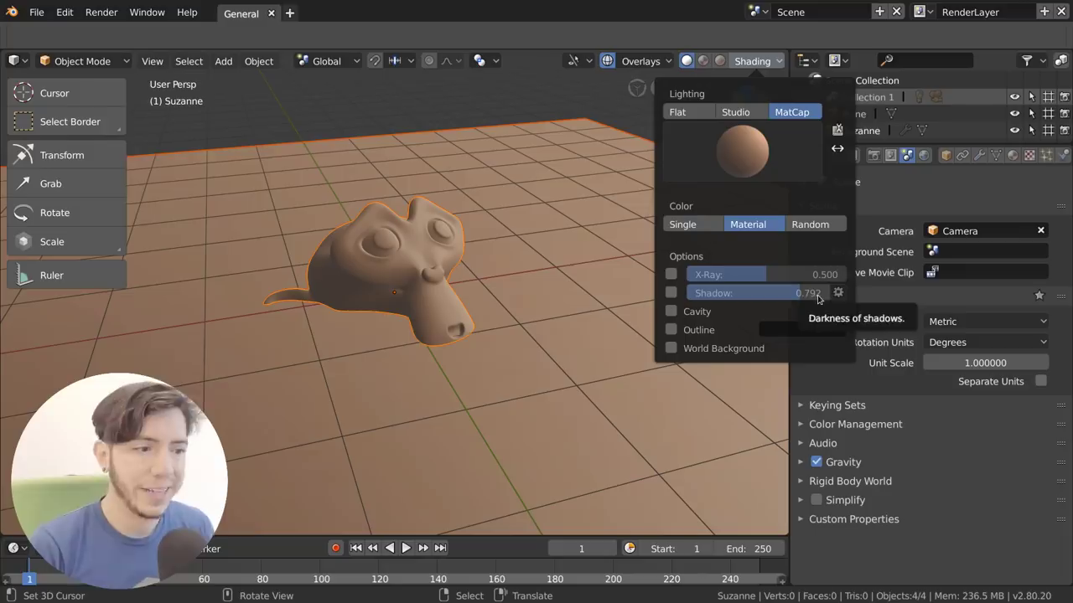
Switch the viewport to LookDev shading and rotate its sky-and-building environment image to 45.2°.
{"action": "left_click", "coordinate": [702, 60]}
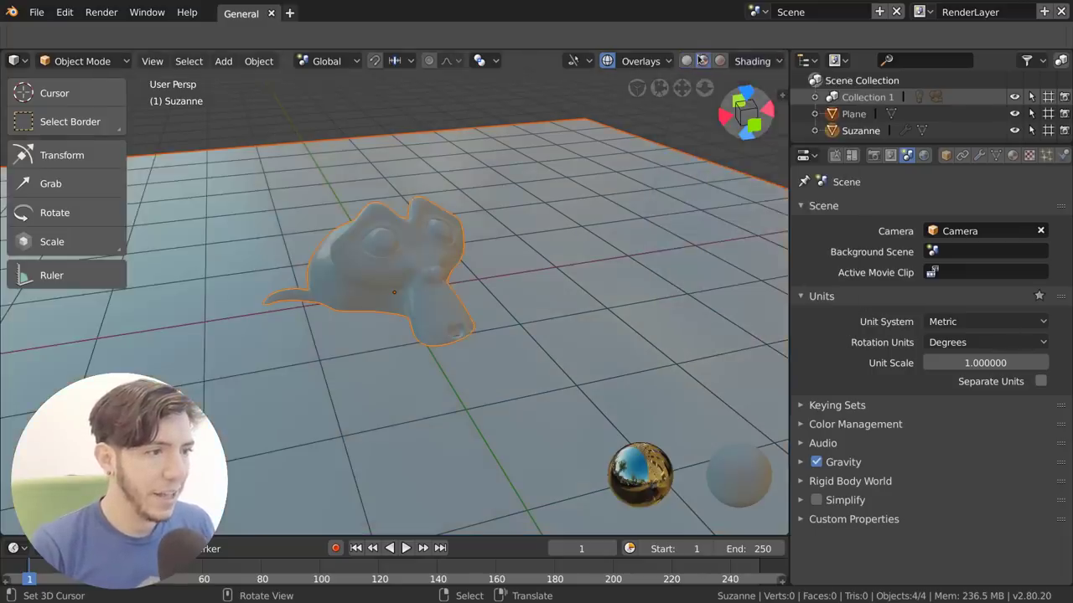
{"action": "left_click", "coordinate": [751, 60]}
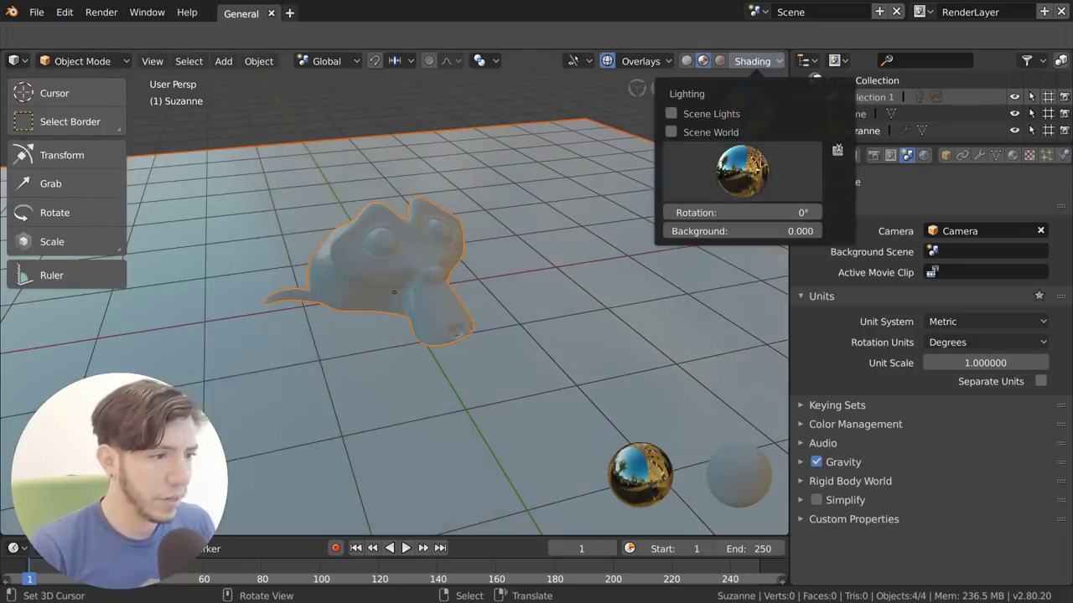
{"action": "left_click", "coordinate": [671, 113]}
{"action": "left_click", "coordinate": [670, 113]}
{"action": "left_click", "coordinate": [757, 163]}
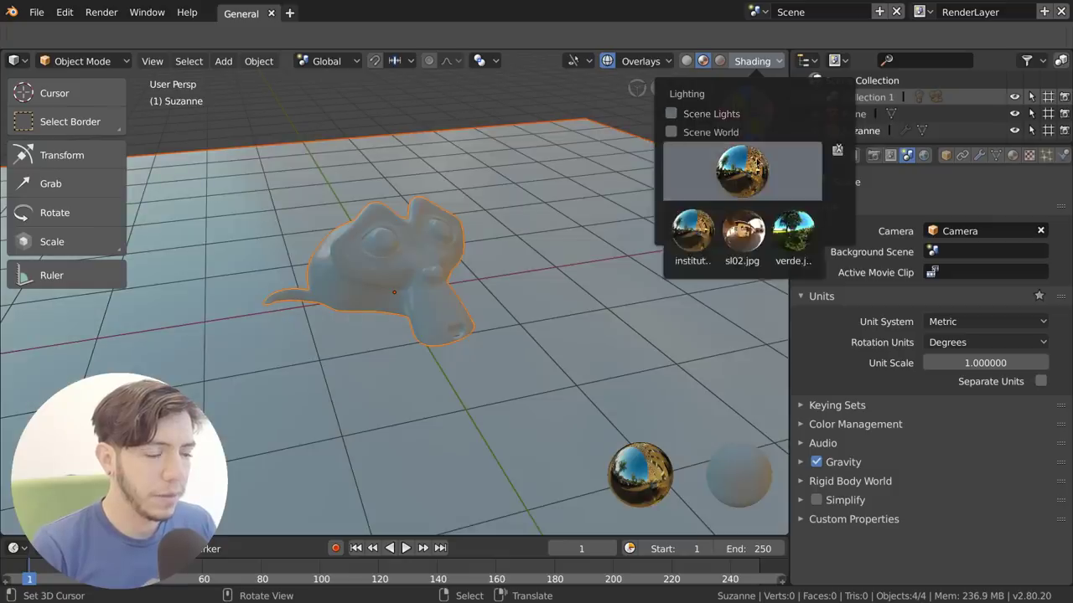
{"action": "left_click", "coordinate": [692, 230]}
{"action": "left_click_drag", "start_coordinate": [741, 212], "coordinate": [811, 198]}
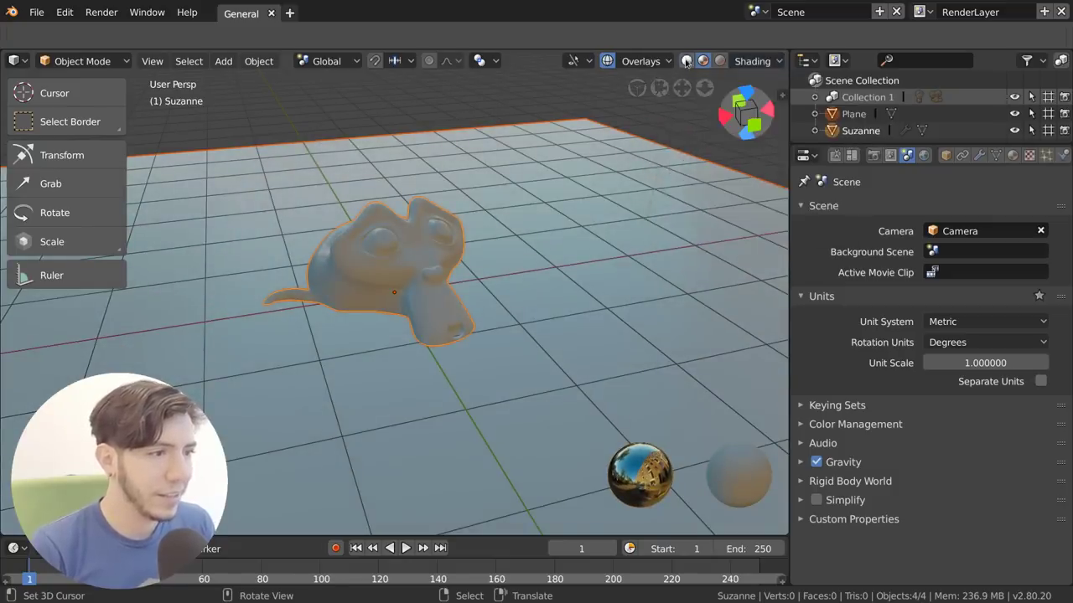
Compare Solid with LookDev shading, increase the LookDev Background value and rotate the environment further.
{"action": "left_click", "coordinate": [686, 64]}
{"action": "left_click", "coordinate": [702, 60]}
{"action": "left_click", "coordinate": [752, 61]}
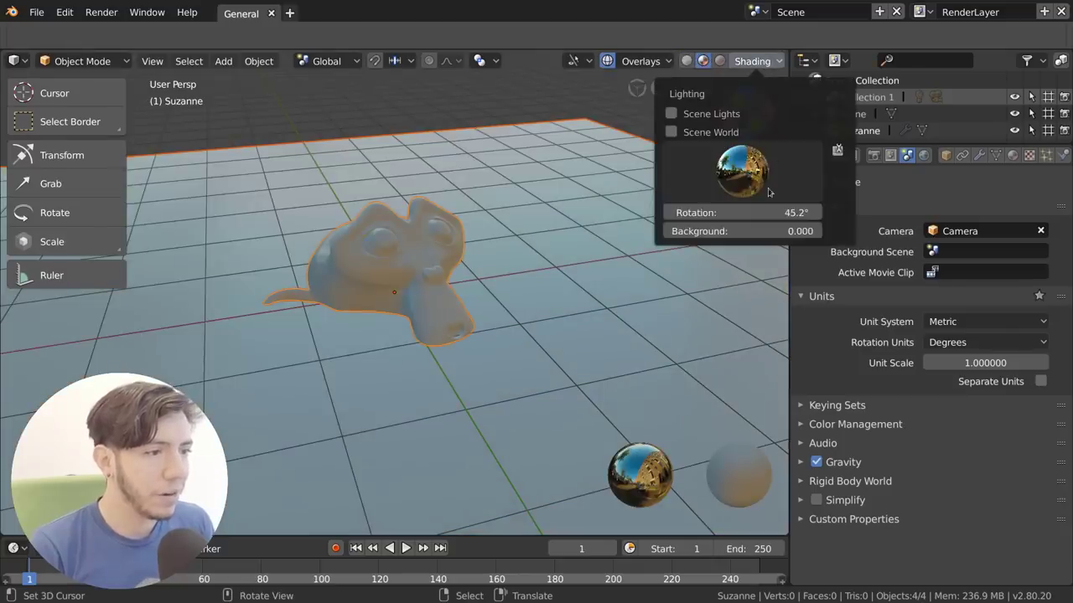
{"action": "left_click_drag", "start_coordinate": [742, 231], "coordinate": [817, 231]}
{"action": "left_click_drag", "start_coordinate": [759, 212], "coordinate": [809, 212]}
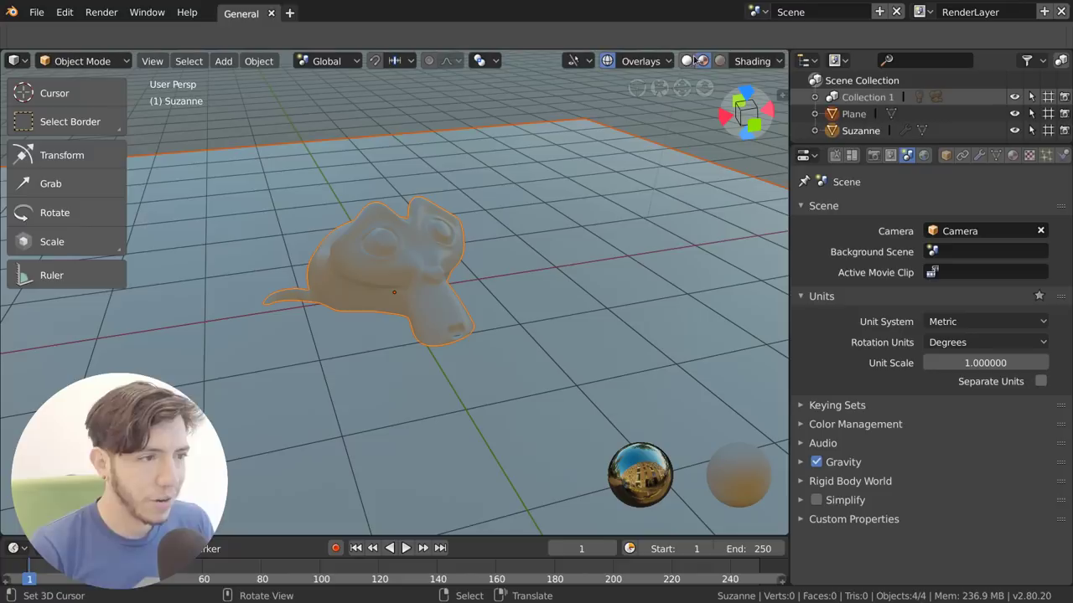
Return the viewport to Solid shading and try out several different matcaps on the monkey and plane.
{"action": "left_click", "coordinate": [686, 60]}
{"action": "left_click", "coordinate": [752, 60]}
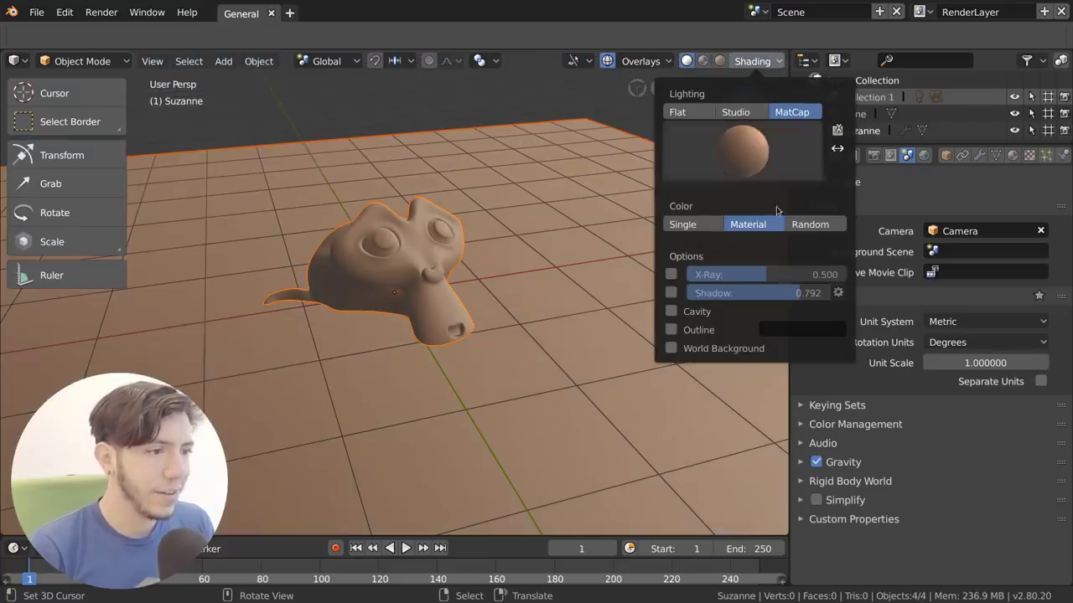
{"action": "left_click", "coordinate": [742, 151]}
{"action": "left_click", "coordinate": [500, 208]}
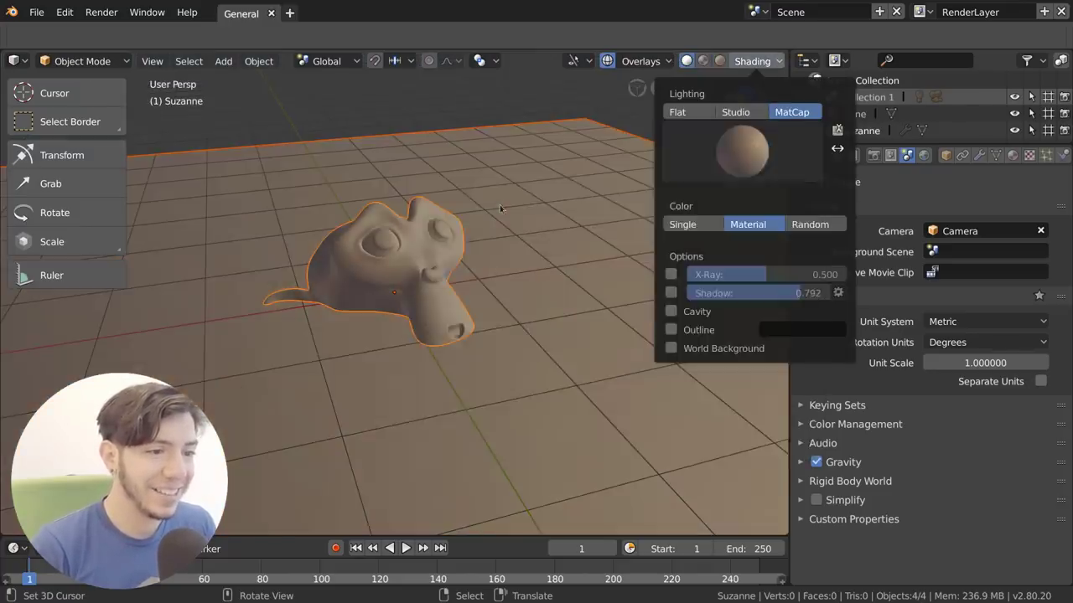
{"action": "left_click", "coordinate": [741, 151]}
{"action": "left_click", "coordinate": [543, 213]}
{"action": "left_click", "coordinate": [742, 151]}
{"action": "left_click", "coordinate": [437, 211]}
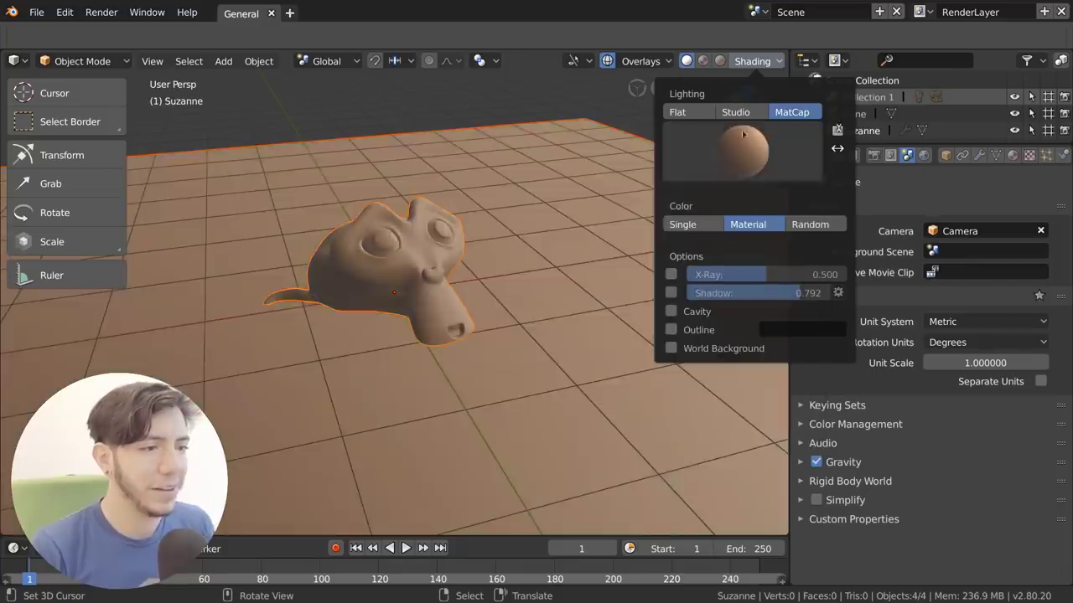
Switch the lighting to Studio, choose a studio light that supports rotation and rotate it around the scene.
{"action": "left_click", "coordinate": [736, 111]}
{"action": "left_click", "coordinate": [742, 151]}
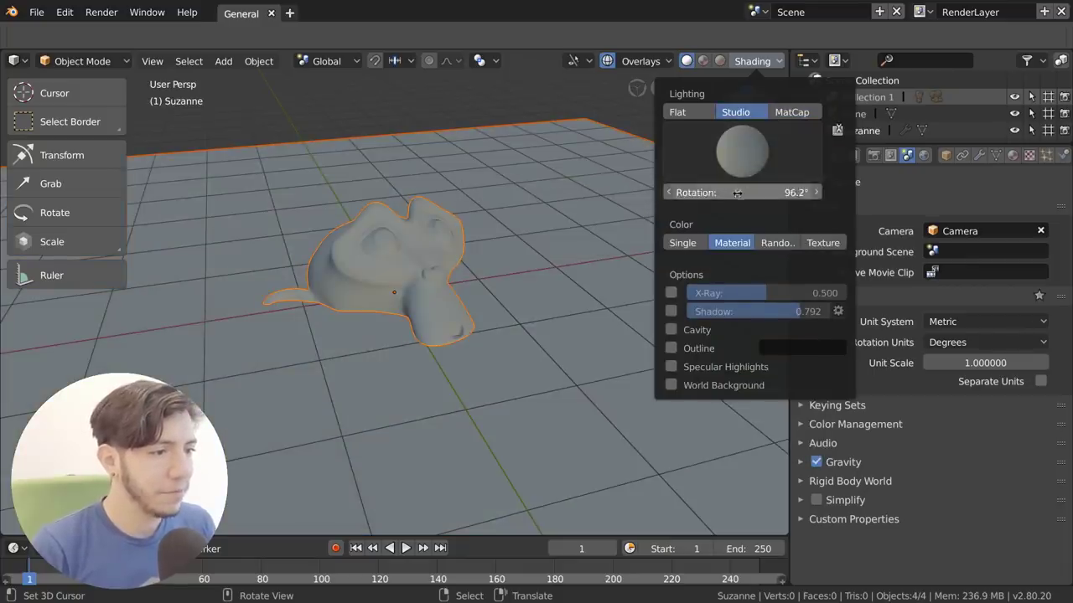
{"action": "left_click_drag", "start_coordinate": [736, 193], "coordinate": [539, 196]}
Deselect all objects and view the monkey on the plane from a lower angle.
{"action": "scroll", "coordinate": [404, 344], "scroll_direction": "down", "scroll_amount": 5}
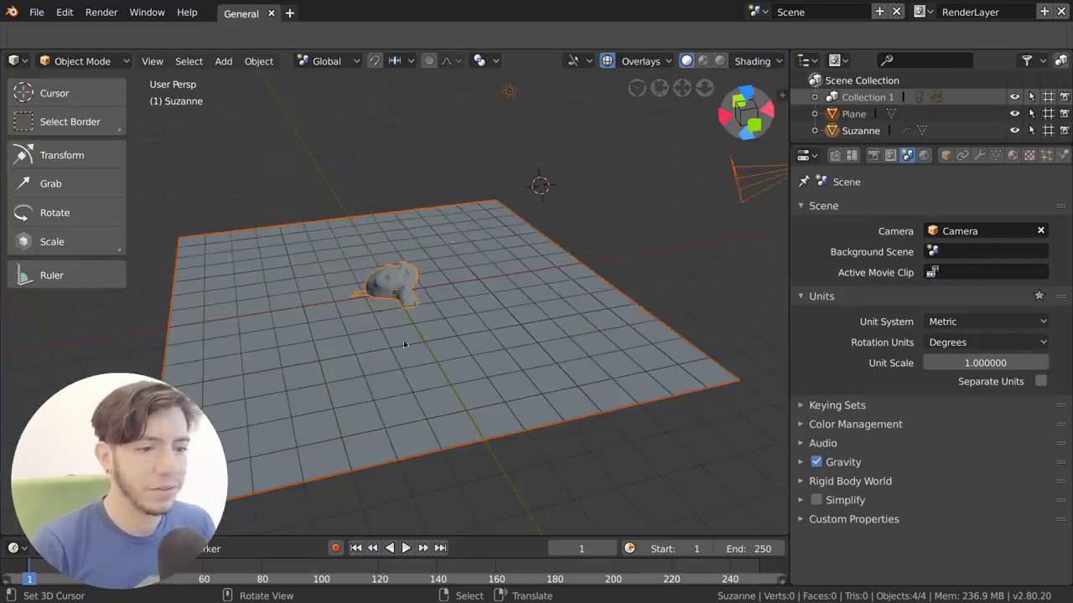
{"action": "key", "text": "alt+a"}
{"action": "scroll", "coordinate": [403, 343], "scroll_direction": "up", "scroll_amount": 3}
{"action": "middle_click_drag", "start_coordinate": [404, 344], "coordinate": [513, 331]}
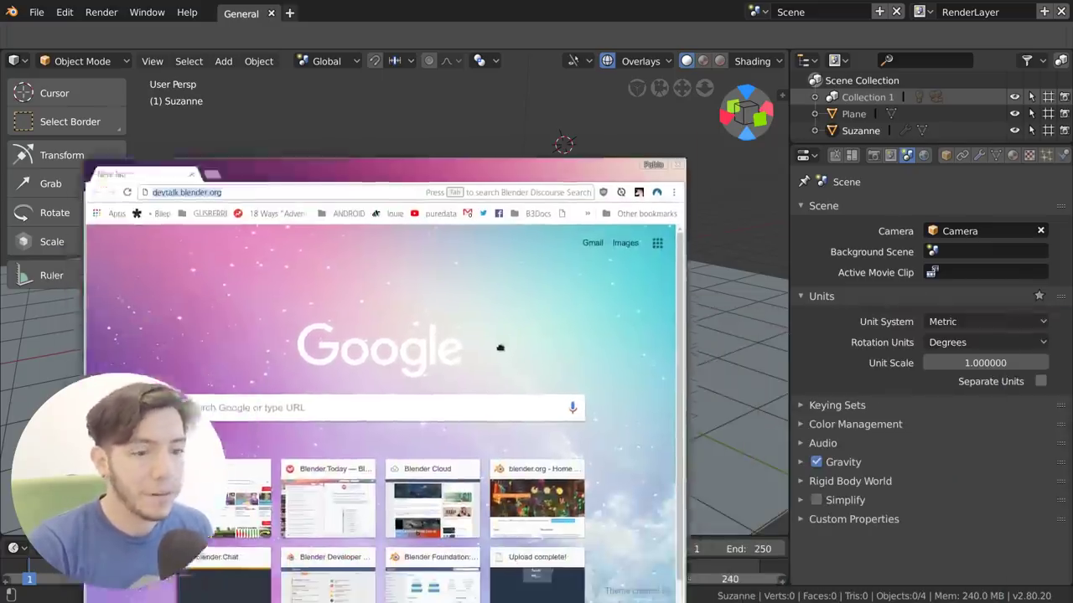
Switch to the web browser, open blender.org/donate and go to the Development Fund page.
{"action": "type", "text": "blender.org/donate"}
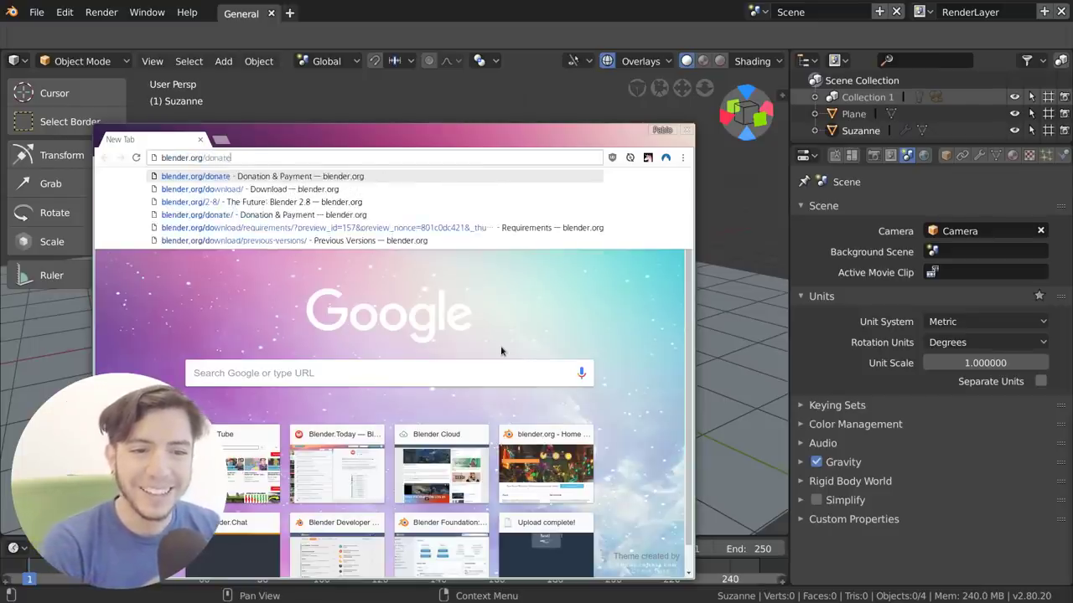
{"action": "key", "text": "Return"}
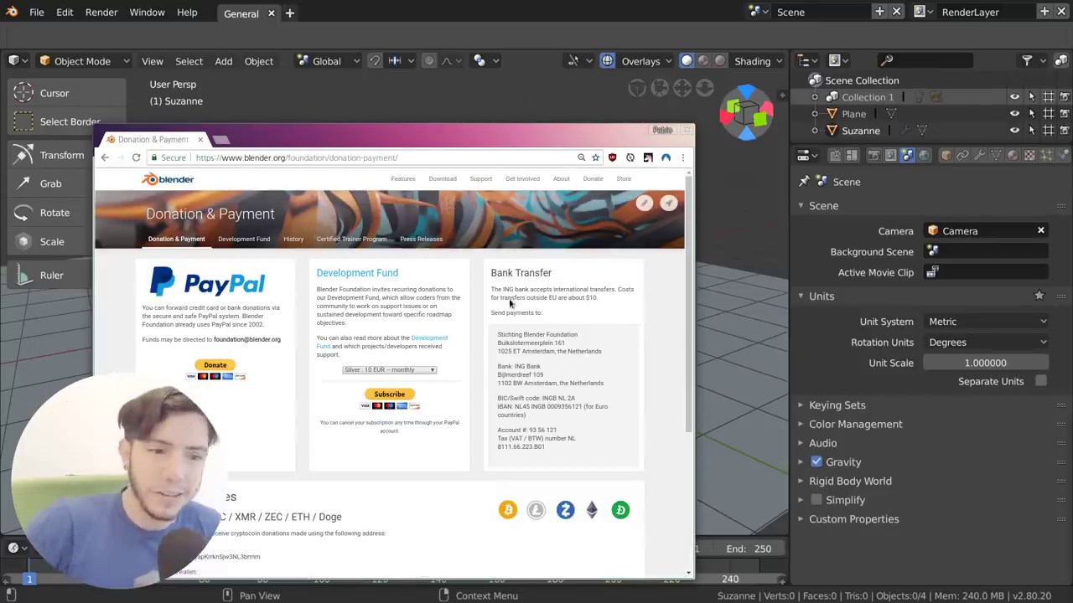
{"action": "left_click", "coordinate": [397, 277]}
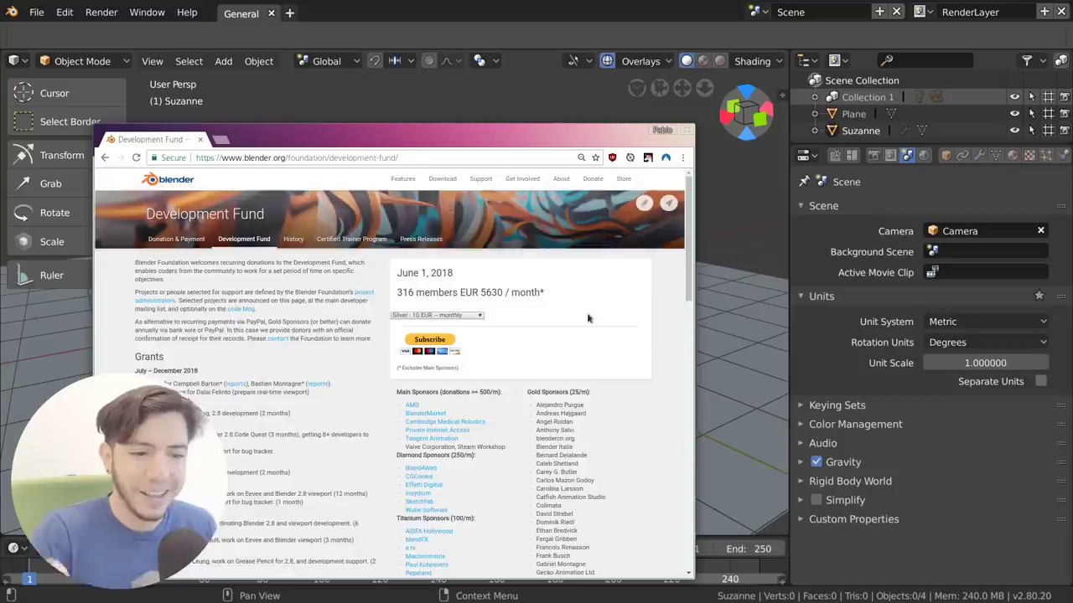
Examine the Development Fund page at 100% zoom, reposition the browser window and dismiss it to return to Blender.
{"action": "scroll", "coordinate": [598, 331], "scroll_direction": "down", "scroll_amount": 3}
{"action": "scroll", "coordinate": [598, 331], "scroll_direction": "up", "scroll_amount": 2, "text": "ctrl"}
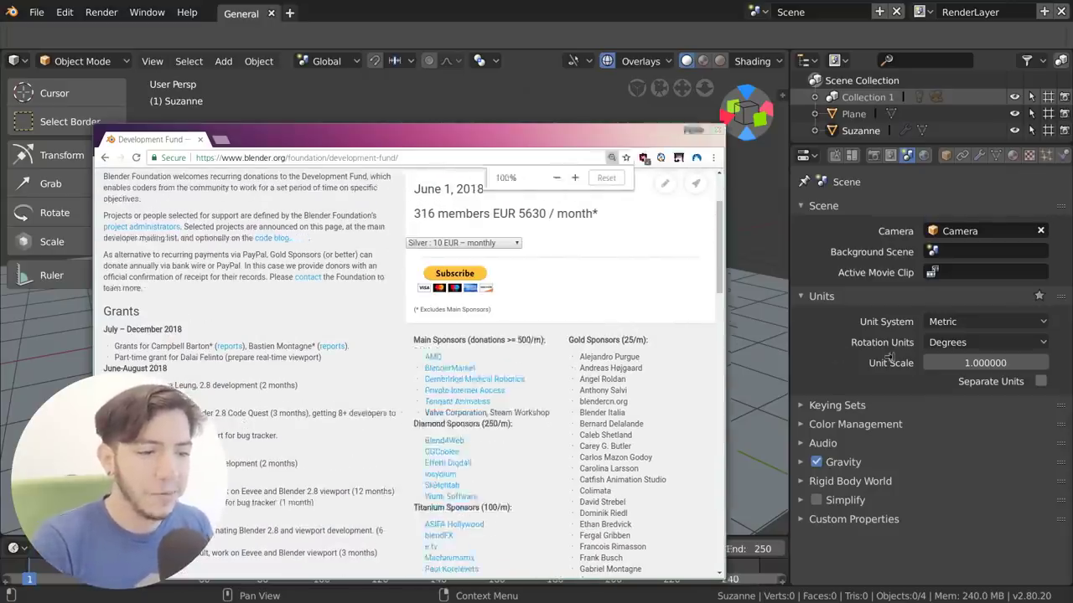
{"action": "scroll", "coordinate": [696, 310], "scroll_direction": "up", "scroll_amount": 3}
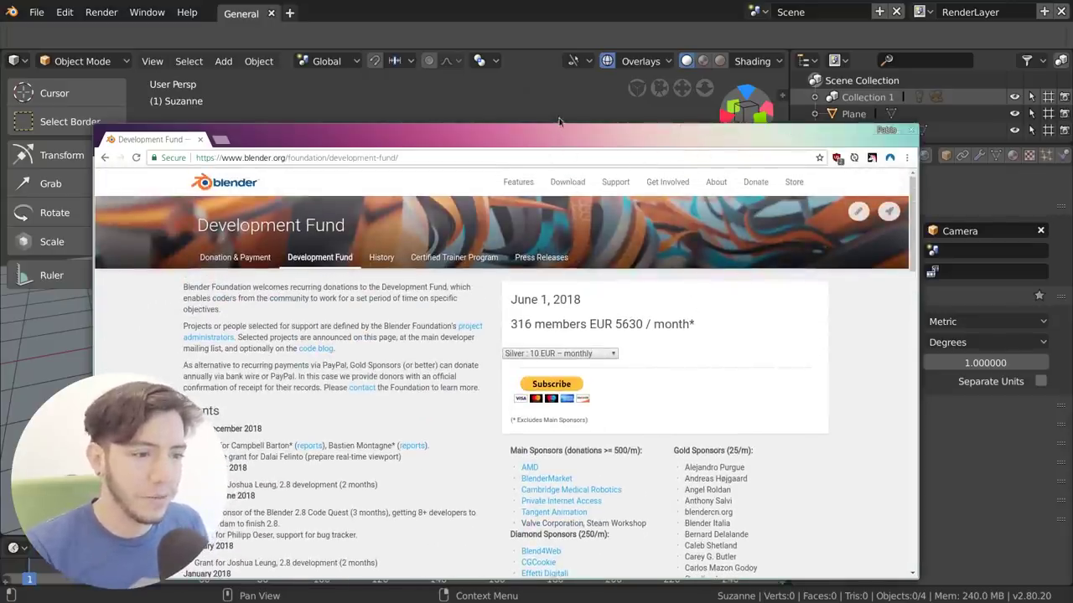
{"action": "left_click_drag", "start_coordinate": [568, 133], "coordinate": [547, 72]}
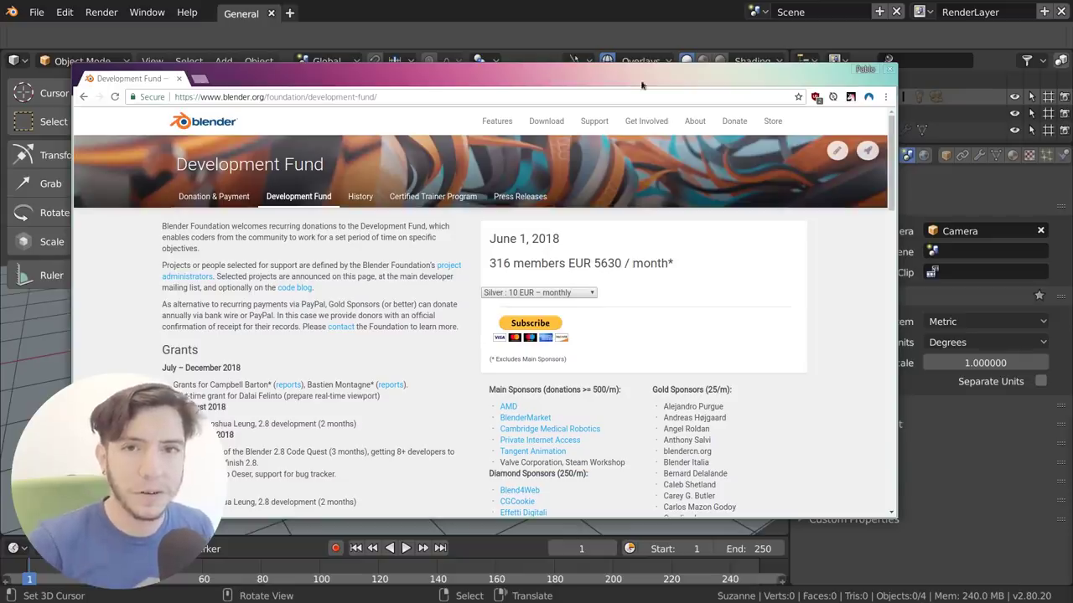
{"action": "left_click", "coordinate": [891, 71]}
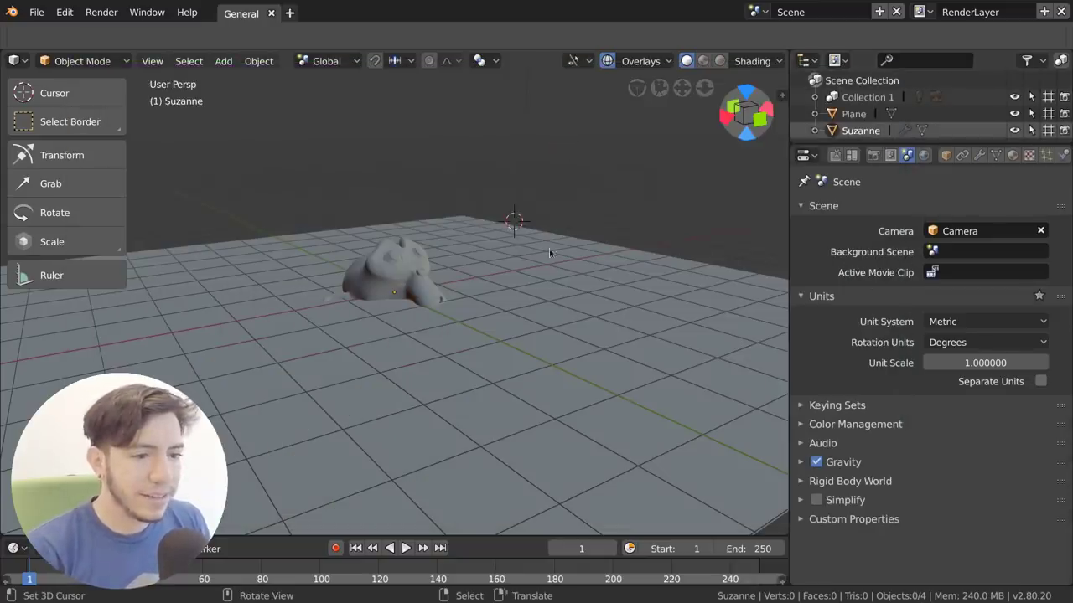